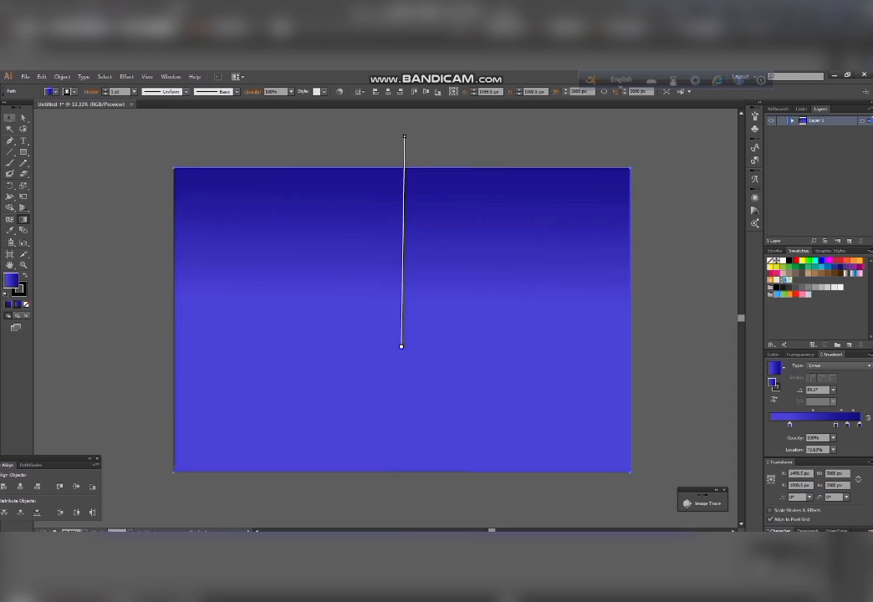
Step: Draw a small circle about 39 px wide in the upper-left sky and fill it with white
{"action": "key", "text": "ctrl+shift+a"}
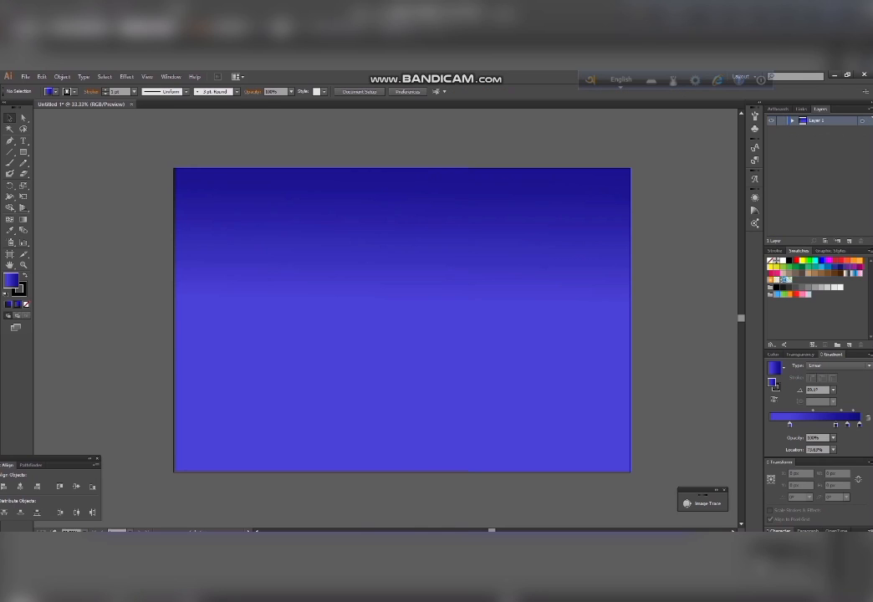
{"action": "key", "text": "backslash"}
{"action": "left_click_drag", "start_coordinate": [24, 151], "coordinate": [52, 173]}
{"action": "left_click_drag", "start_coordinate": [235, 201], "coordinate": [240, 207]}
{"action": "left_click", "coordinate": [55, 92]}
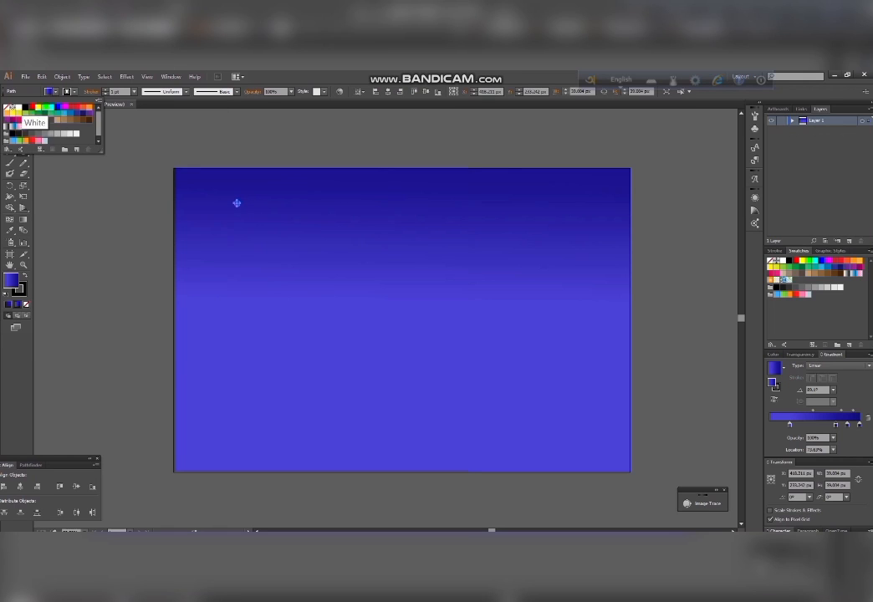
{"action": "left_click", "coordinate": [21, 107]}
{"action": "key", "text": "ctrl+shift+a"}
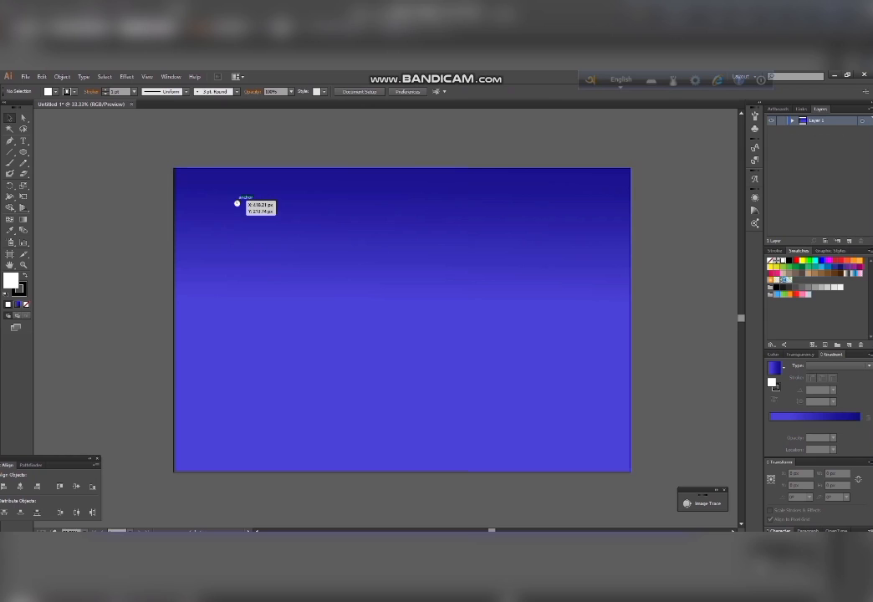
Step: Shrink the white circle proportionally to about 28 px wide
{"action": "left_click", "coordinate": [237, 204]}
{"action": "scroll", "coordinate": [236, 206], "scroll_direction": "up", "scroll_amount": 3}
{"action": "left_click_drag", "start_coordinate": [248, 204], "coordinate": [247, 203]}
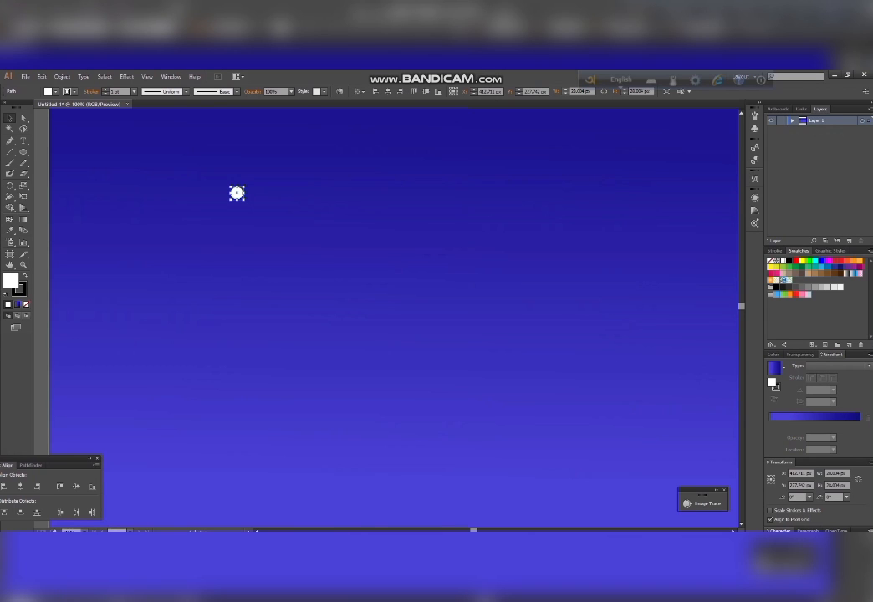
Step: Start a new scatter brush from the white circle and set its size variation to Random
{"action": "left_click", "coordinate": [755, 116]}
{"action": "left_click", "coordinate": [718, 217]}
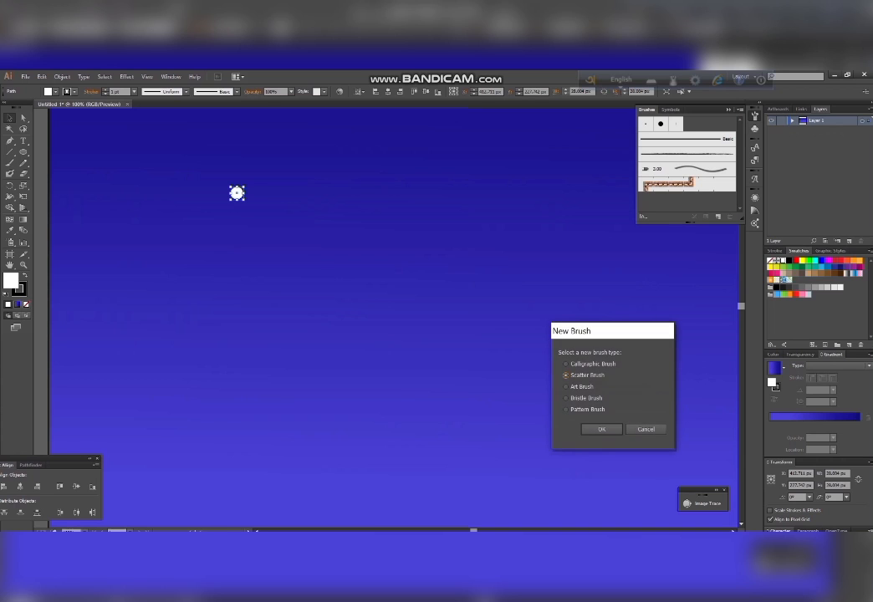
{"action": "key", "text": "Return"}
{"action": "left_click", "coordinate": [512, 338]}
{"action": "left_click", "coordinate": [506, 353]}
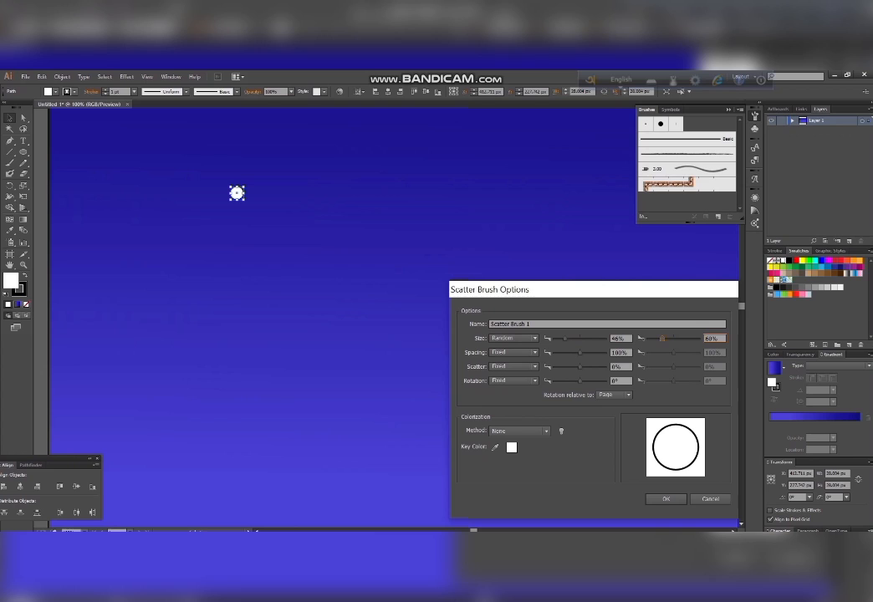
Step: Create the scatter brush with random size 23–47%, random spacing 40–249% and random scatter -532% to 294%
{"action": "left_click", "coordinate": [512, 352]}
{"action": "left_click", "coordinate": [507, 366]}
{"action": "left_click", "coordinate": [512, 367]}
{"action": "left_click", "coordinate": [506, 381]}
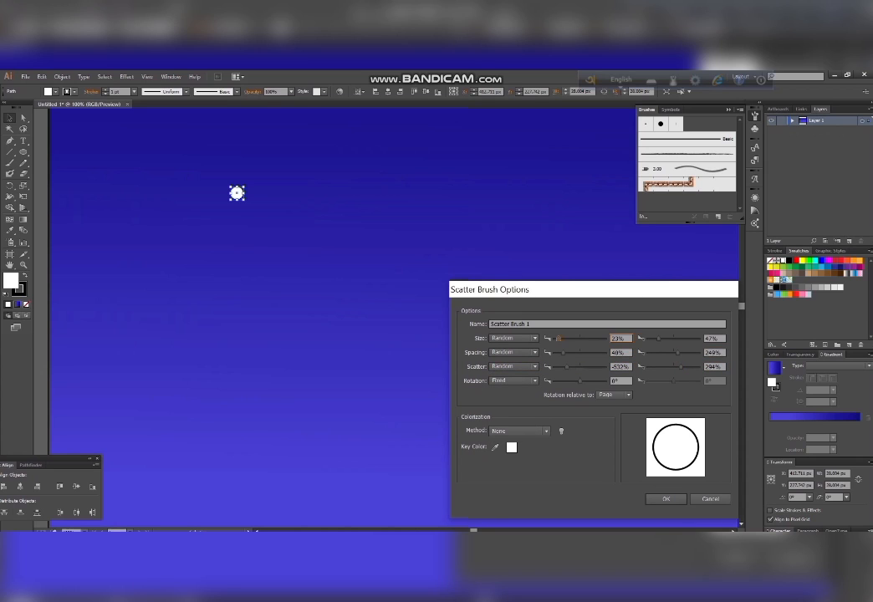
{"action": "key", "text": "Return"}
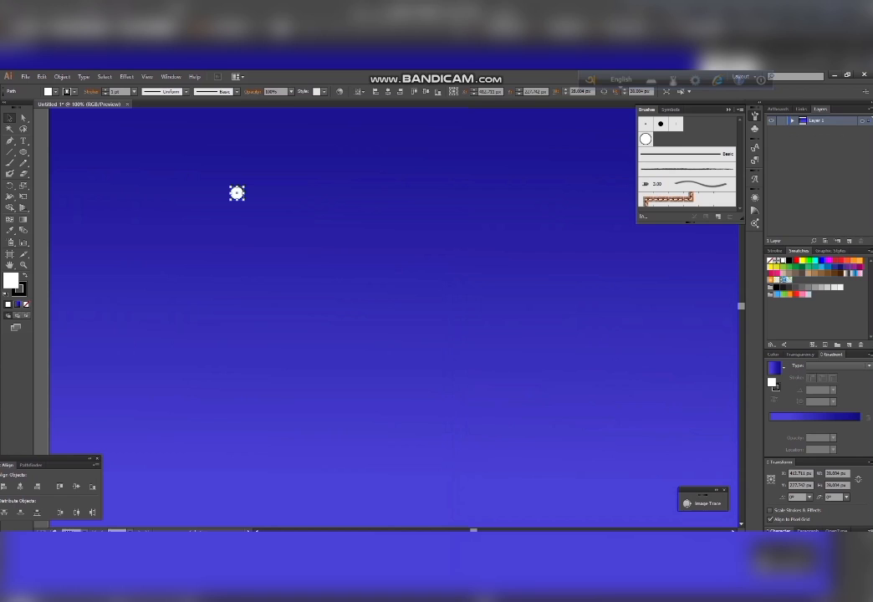
Step: Delete the source circle and paint a horizontal star stroke about 186 px long near the sky's upper-left corner
{"action": "key", "text": "Delete"}
{"action": "key", "text": "ctrl+minus"}
{"action": "key", "text": "ctrl+minus"}
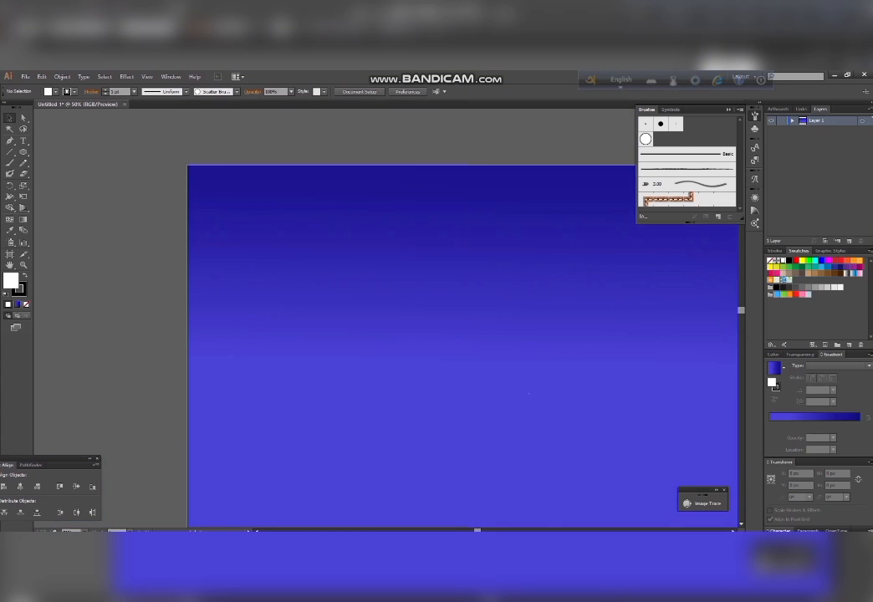
{"action": "scroll", "coordinate": [460, 335], "scroll_direction": "down", "scroll_amount": 1}
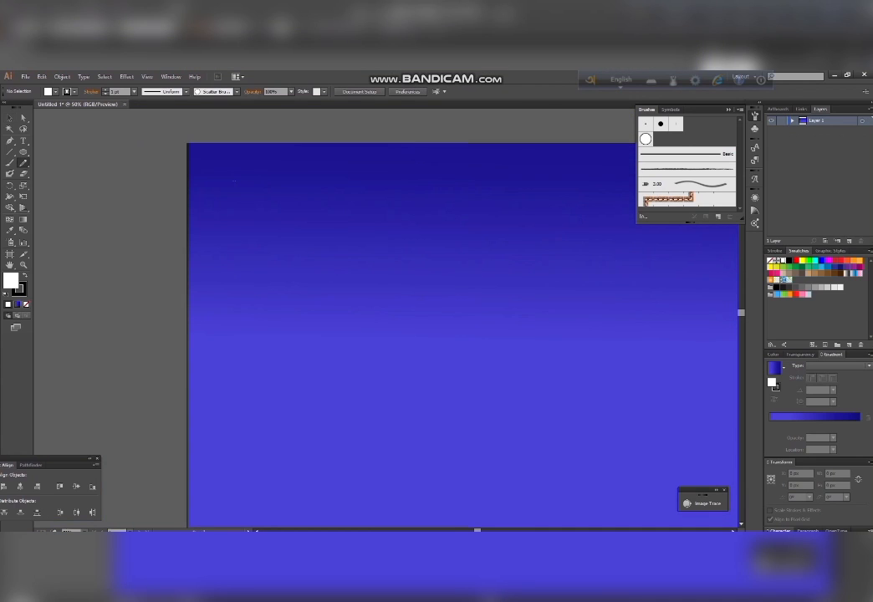
{"action": "left_click_drag", "start_coordinate": [231, 180], "coordinate": [277, 180]}
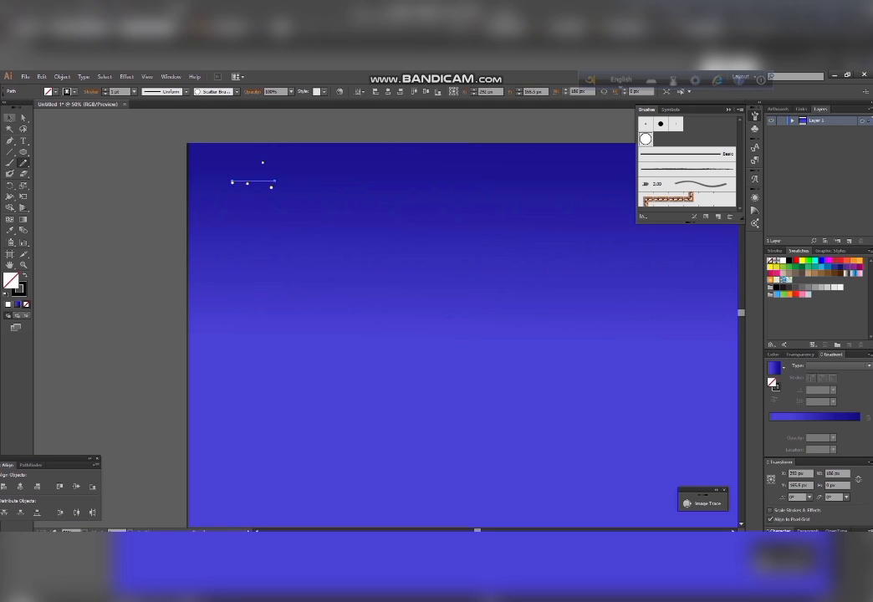
Step: Paint more star strokes with the circle scatter brush across the upper sky, from the first stars to the middle
{"action": "key", "text": "ctrl+shift+a"}
{"action": "key", "text": "ctrl+minus"}
{"action": "key", "text": "ctrl+minus"}
{"action": "key", "text": "ctrl+plus"}
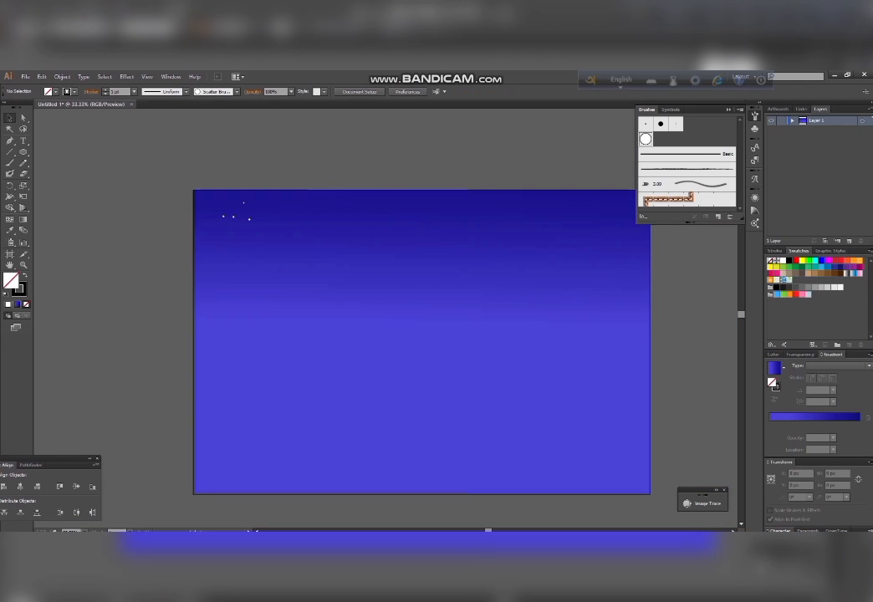
{"action": "mouse_move", "coordinate": [264, 213]}
{"action": "left_mouse_down"}
{"action": "mouse_move", "coordinate": [334, 212]}
{"action": "mouse_move", "coordinate": [342, 224]}
{"action": "mouse_move", "coordinate": [405, 211]}
{"action": "mouse_move", "coordinate": [409, 225]}
{"action": "mouse_move", "coordinate": [318, 207]}
{"action": "left_mouse_up"}
{"action": "left_click", "coordinate": [10, 117]}
{"action": "left_click", "coordinate": [646, 139]}
{"action": "left_click", "coordinate": [527, 159]}
{"action": "left_click", "coordinate": [494, 251]}
{"action": "left_click", "coordinate": [510, 158]}
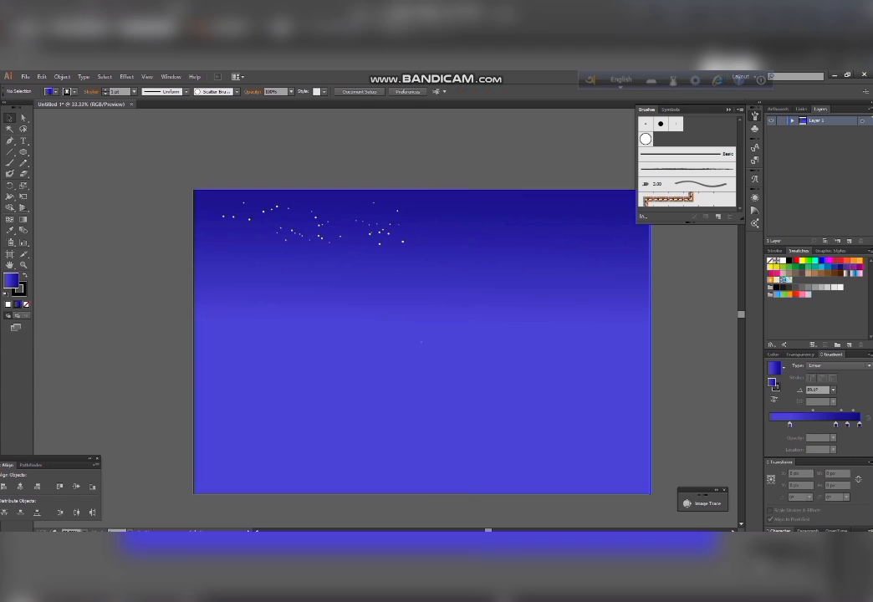
{"action": "key", "text": "ctrl+a"}
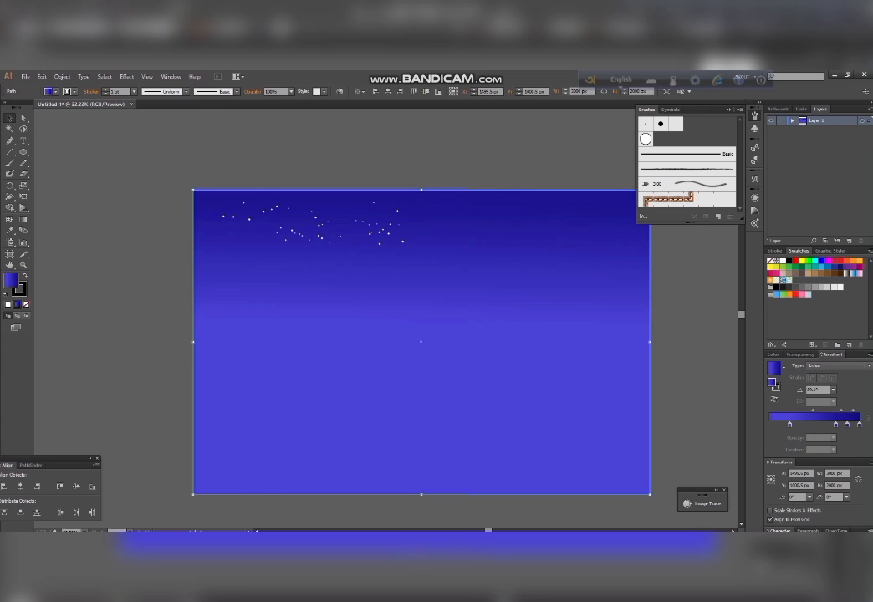
{"action": "key", "text": "ctrl+shift+a"}
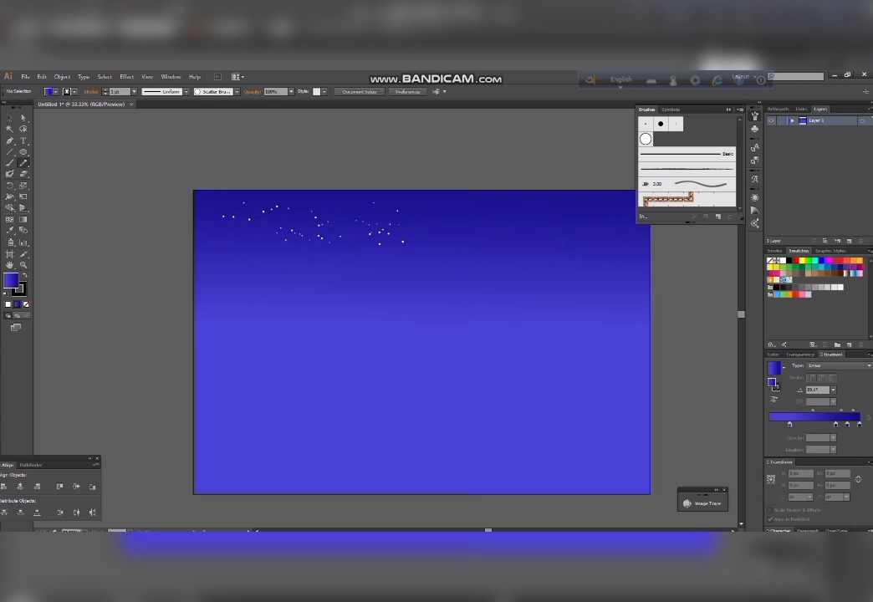
Step: Fill the upper-left half of the sky with further short star strokes around the existing stars
{"action": "mouse_move", "coordinate": [211, 242]}
{"action": "left_mouse_down"}
{"action": "mouse_move", "coordinate": [210, 207]}
{"action": "mouse_move", "coordinate": [252, 237]}
{"action": "left_mouse_up"}
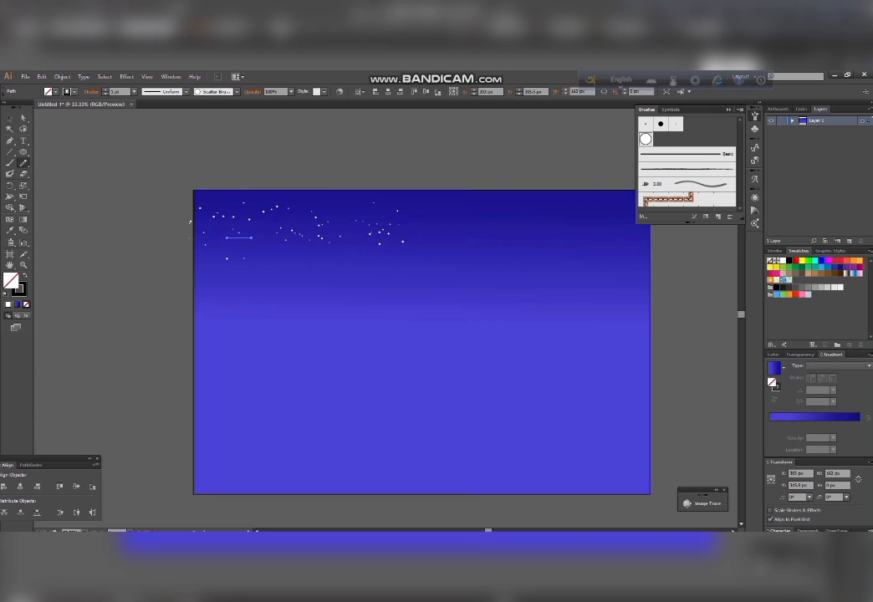
{"action": "left_click_drag", "start_coordinate": [218, 200], "coordinate": [242, 200]}
{"action": "left_click_drag", "start_coordinate": [330, 205], "coordinate": [373, 204]}
{"action": "left_click_drag", "start_coordinate": [343, 244], "coordinate": [384, 243]}
{"action": "left_click_drag", "start_coordinate": [268, 267], "coordinate": [316, 266]}
{"action": "mouse_move", "coordinate": [256, 249]}
{"action": "left_mouse_down"}
{"action": "mouse_move", "coordinate": [285, 246]}
{"action": "mouse_move", "coordinate": [270, 230]}
{"action": "left_mouse_up"}
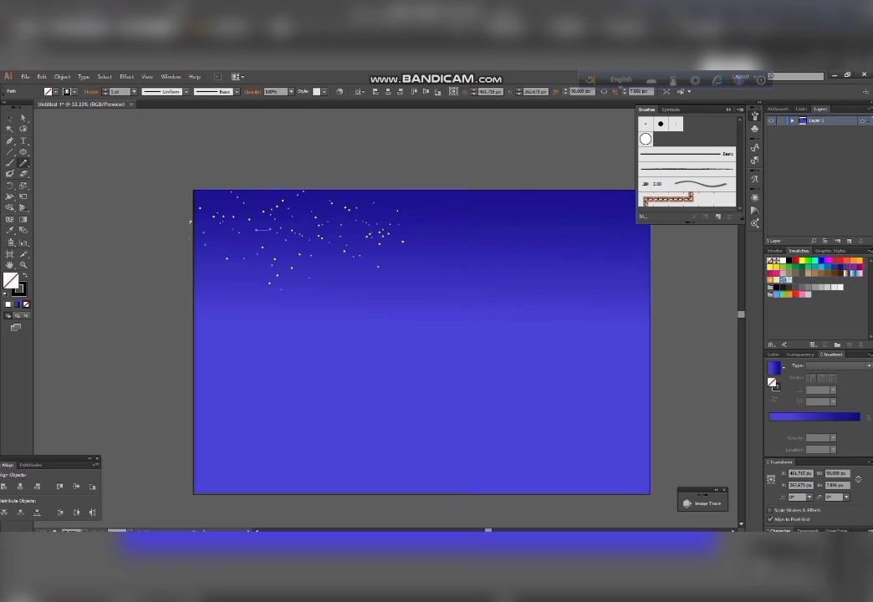
{"action": "left_click", "coordinate": [11, 119]}
{"action": "left_click", "coordinate": [209, 184]}
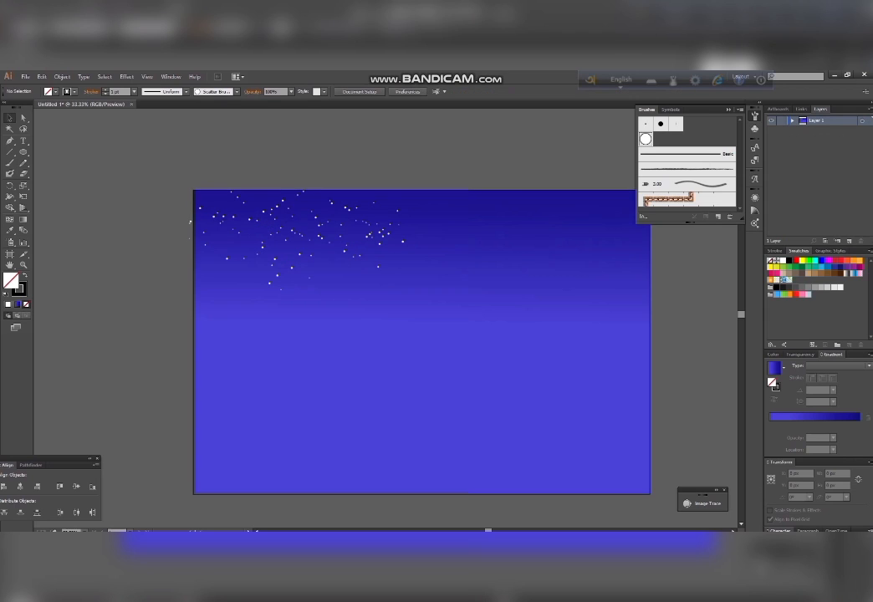
Step: Try to duplicate all the star strokes by pasting a copy and moving it across the sky
{"action": "key", "text": "ctrl+a"}
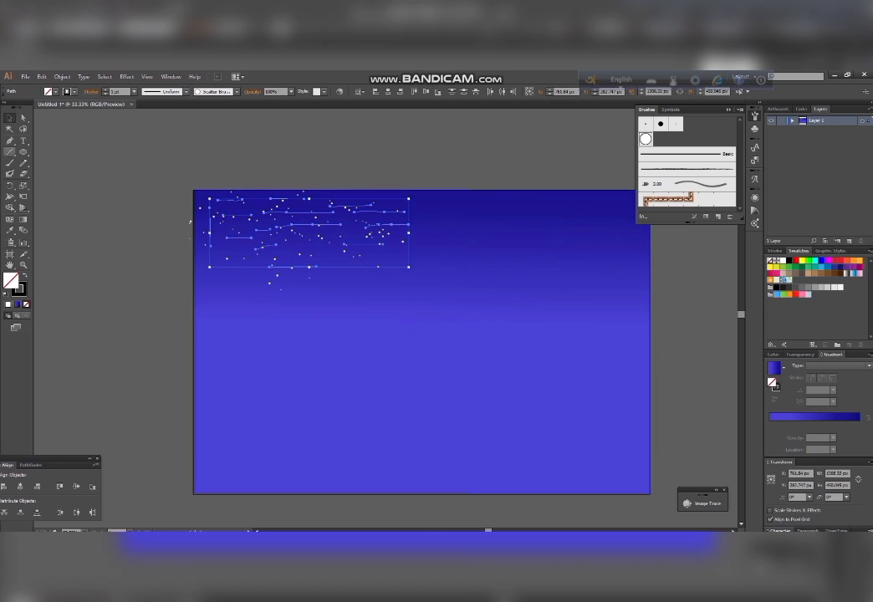
{"action": "key", "text": "ctrl+c"}
{"action": "key", "text": "ctrl+v"}
{"action": "left_click_drag", "start_coordinate": [297, 221], "coordinate": [461, 221]}
{"action": "key", "text": "ctrl+z"}
{"action": "key", "text": "ctrl+z"}
{"action": "key", "text": "ctrl+z"}
{"action": "key", "text": "ctrl+z"}
{"action": "key", "text": "ctrl+z"}
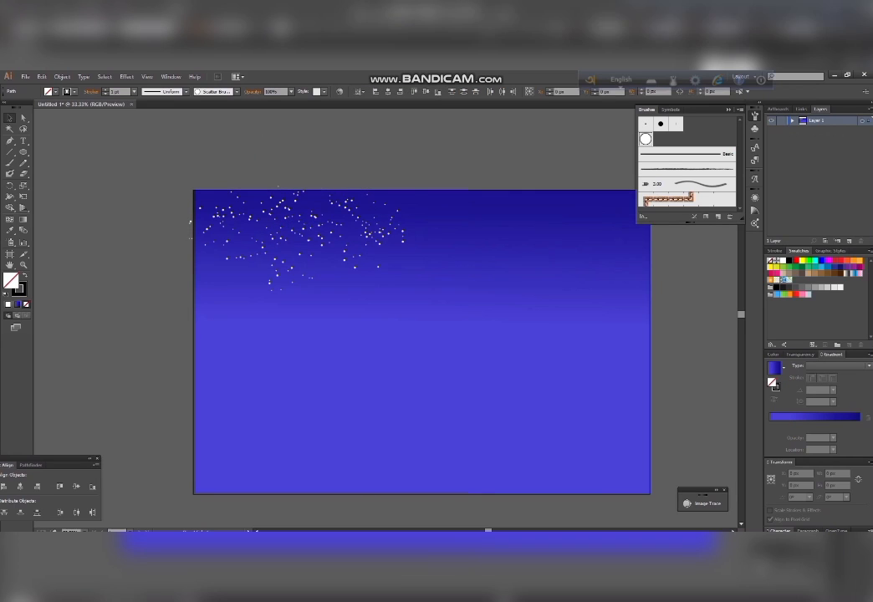
Step: Duplicate all the star strokes, without the background, into the upper-right half of the sky
{"action": "key", "text": "ctrl+shift+z"}
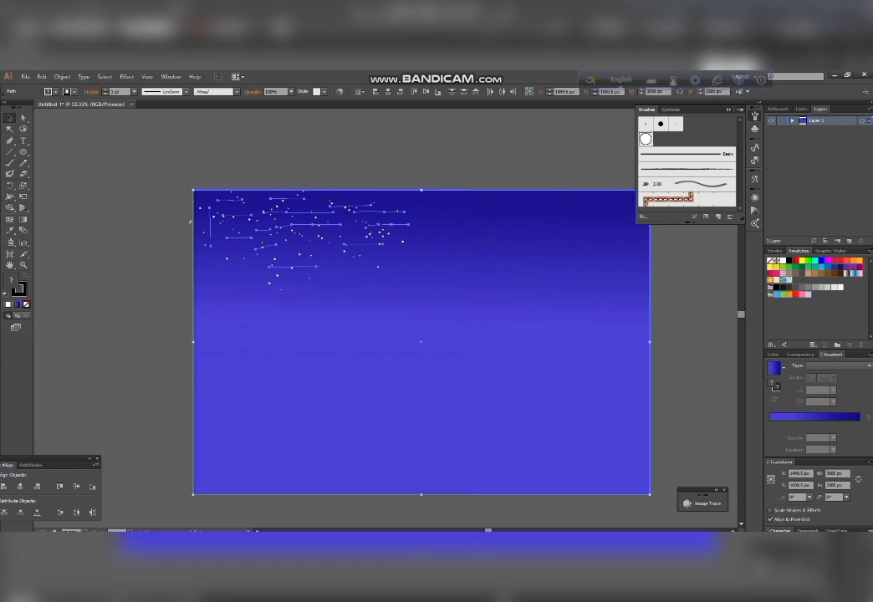
{"action": "left_click_drag", "start_coordinate": [210, 223], "coordinate": [527, 226]}
{"action": "key", "text": "ctrl+shift+a"}
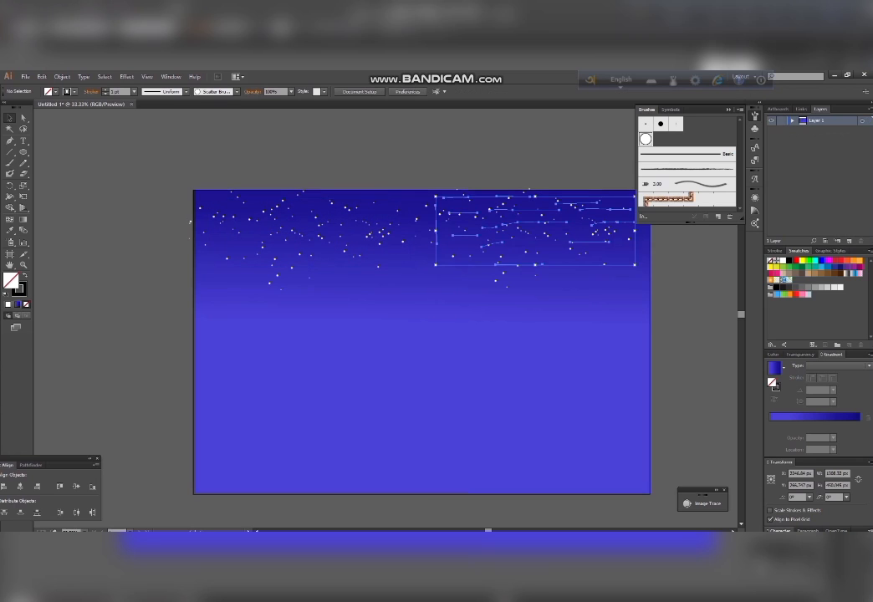
Step: Paint extra star strokes in the sky's upper middle and lower along its left, centre and right areas
{"action": "mouse_move", "coordinate": [337, 272]}
{"action": "left_mouse_down"}
{"action": "mouse_move", "coordinate": [439, 274]}
{"action": "mouse_move", "coordinate": [460, 236]}
{"action": "left_mouse_up"}
{"action": "left_click", "coordinate": [646, 139]}
{"action": "left_click_drag", "start_coordinate": [373, 204], "coordinate": [455, 202]}
{"action": "left_click_drag", "start_coordinate": [204, 255], "coordinate": [245, 289]}
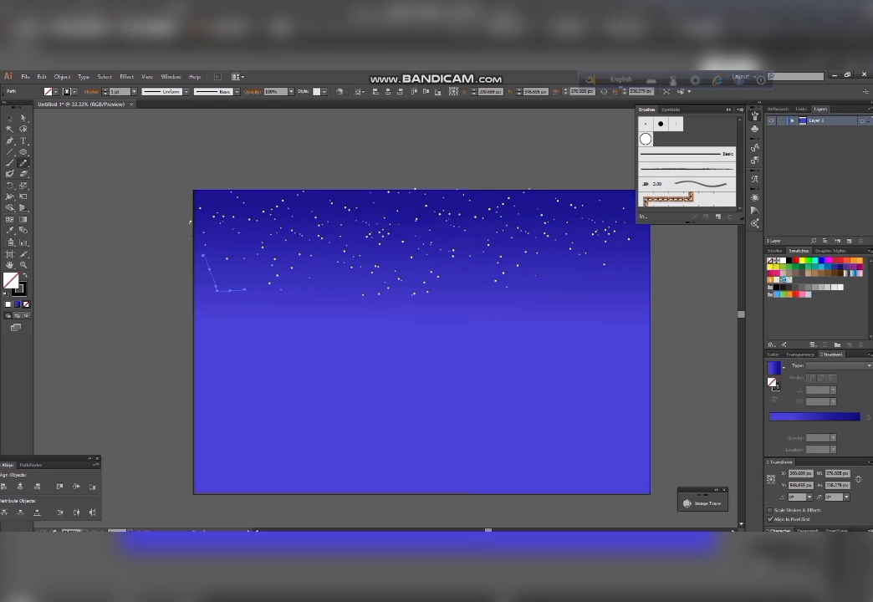
{"action": "left_click_drag", "start_coordinate": [530, 278], "coordinate": [633, 263]}
{"action": "key", "text": "v"}
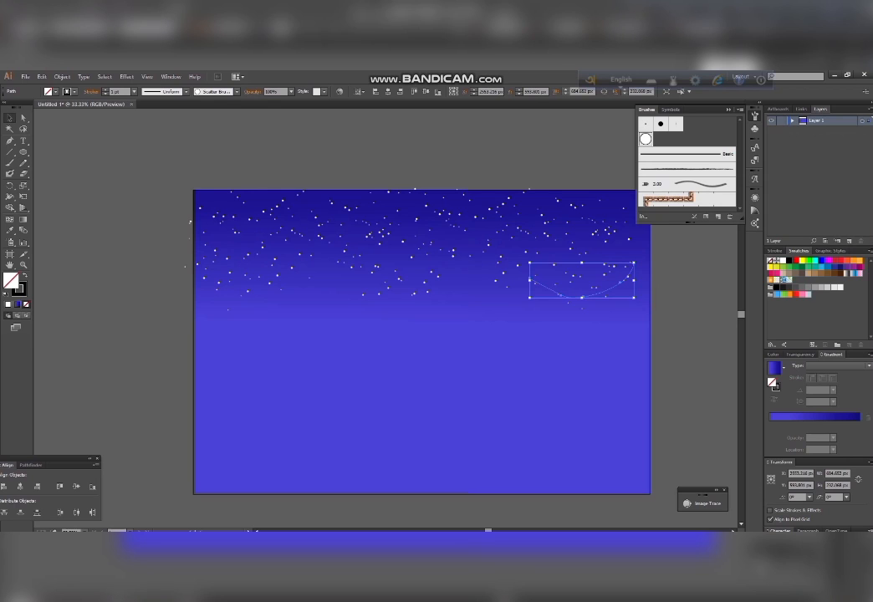
{"action": "key", "text": "ctrl+shift+a"}
{"action": "left_click_drag", "start_coordinate": [568, 339], "coordinate": [569, 339]}
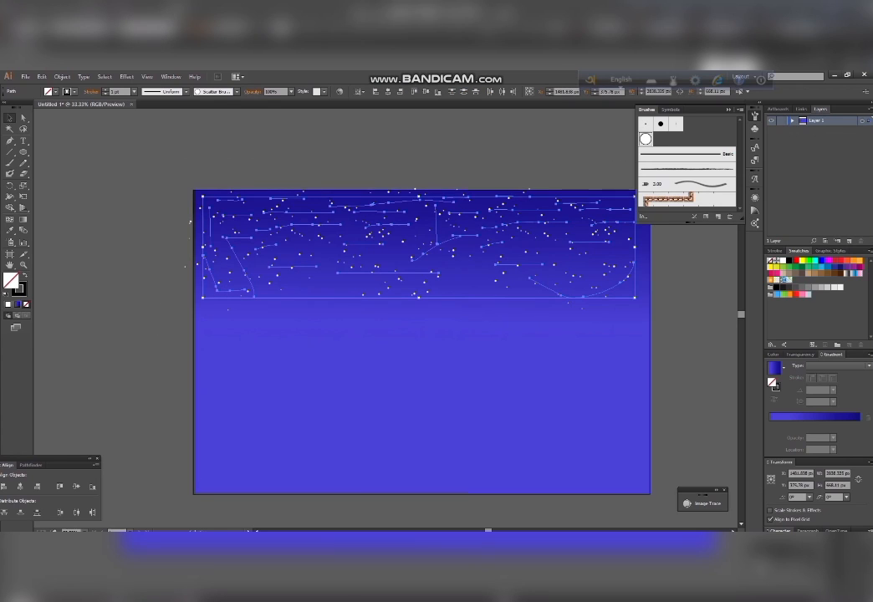
{"action": "left_click_drag", "start_coordinate": [203, 198], "coordinate": [209, 203]}
{"action": "key", "text": "ctrl+z"}
{"action": "key", "text": "ctrl+shift+a"}
Step: Scale all the star strokes, without the background, down to about 2620 × 617 px
{"action": "left_click_drag", "start_coordinate": [122, 156], "coordinate": [711, 367]}
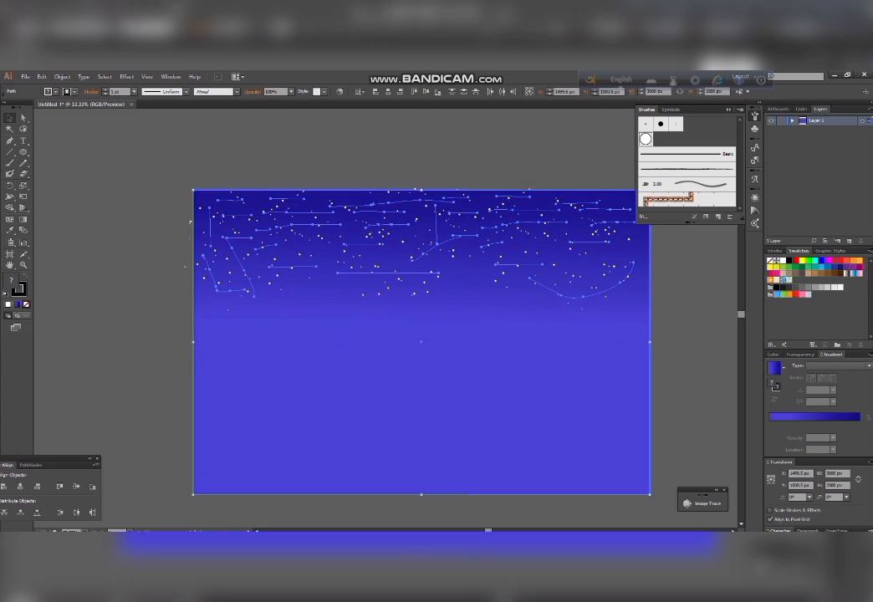
{"action": "left_click_drag", "start_coordinate": [202, 196], "coordinate": [236, 205]}
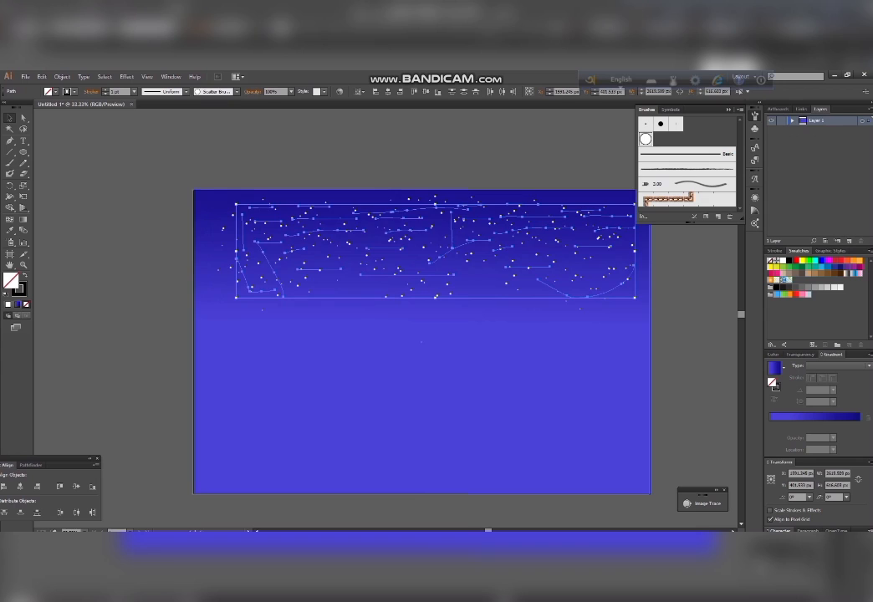
{"action": "left_click_drag", "start_coordinate": [405, 231], "coordinate": [397, 231]}
{"action": "key", "text": "ctrl+z"}
{"action": "key", "text": "ctrl+shift+a"}
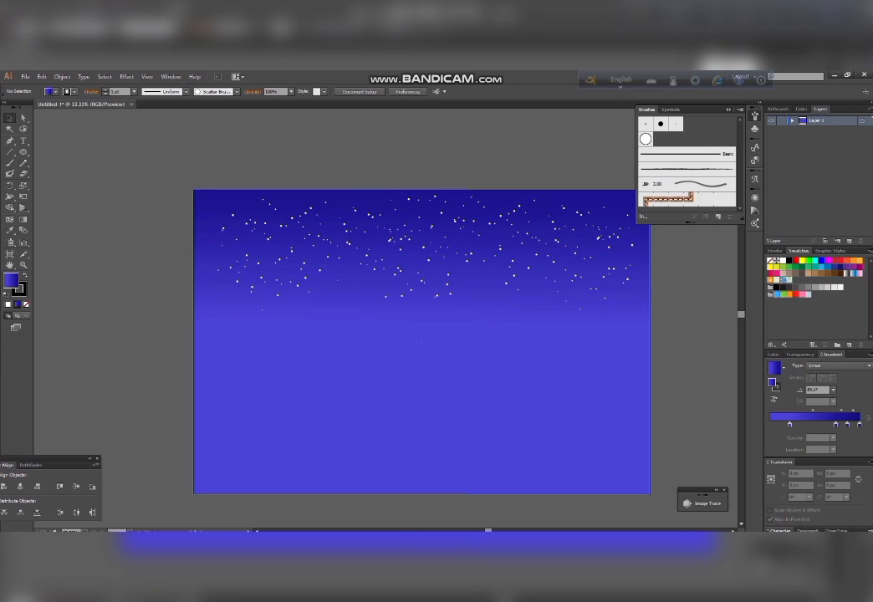
Step: Move all the star strokes left so they start at the background's left edge
{"action": "key", "text": "ctrl+a"}
{"action": "left_click", "coordinate": [443, 335], "text": "shift"}
{"action": "left_click_drag", "start_coordinate": [452, 247], "coordinate": [402, 246]}
{"action": "key", "text": "ctrl+shift+a"}
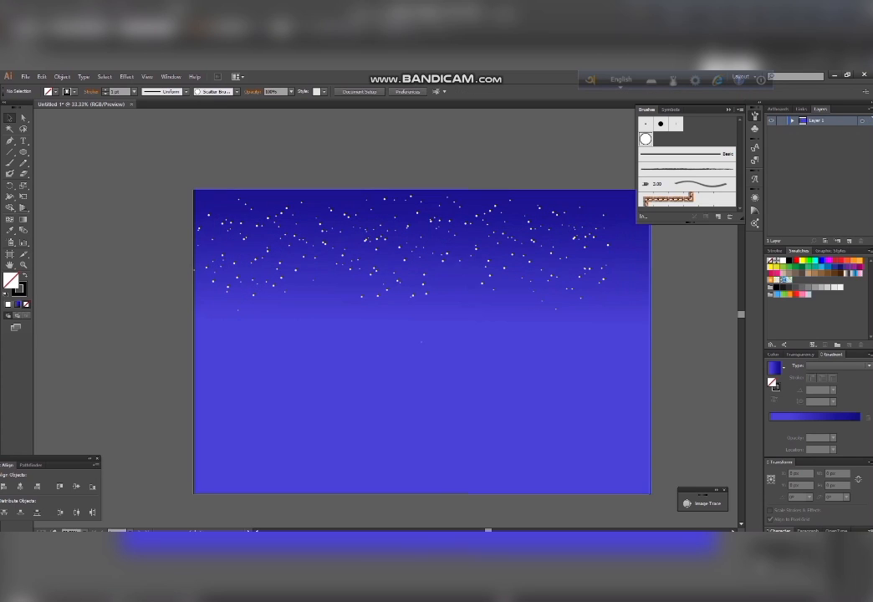
Step: Paint star strokes with the circle scatter brush in the empty strip along the sky's right edge
{"action": "scroll", "coordinate": [402, 318], "scroll_direction": "right", "scroll_amount": 5}
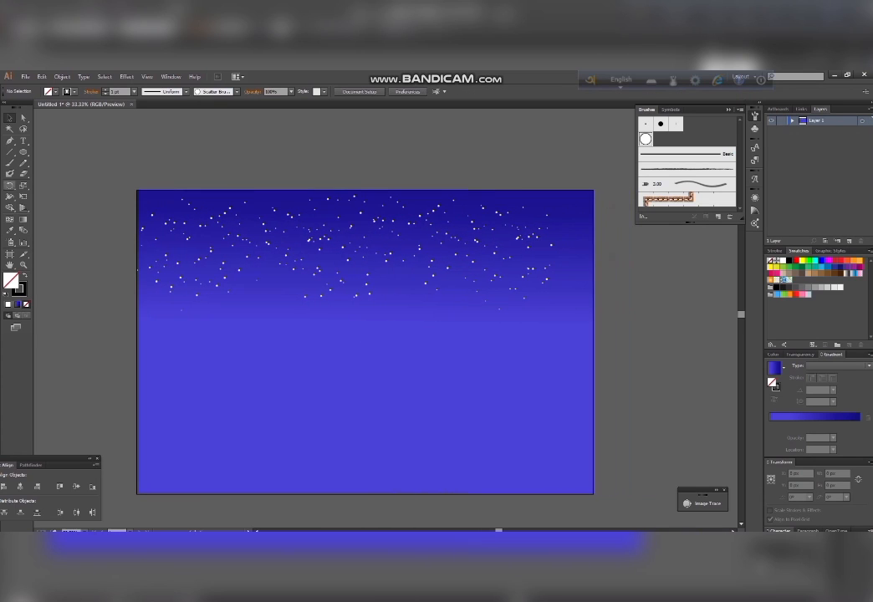
{"action": "left_click_drag", "start_coordinate": [573, 264], "coordinate": [572, 296]}
{"action": "left_click", "coordinate": [646, 139]}
{"action": "left_click_drag", "start_coordinate": [576, 223], "coordinate": [583, 274]}
{"action": "left_click", "coordinate": [645, 139]}
{"action": "left_click", "coordinate": [9, 118]}
{"action": "left_click", "coordinate": [609, 245]}
Step: Draw a moon circle about 349 px wide in the upper-right sky with a white fill and no stroke
{"action": "left_click", "coordinate": [23, 152]}
{"action": "left_click_drag", "start_coordinate": [465, 206], "coordinate": [527, 269]}
{"action": "left_click", "coordinate": [49, 91]}
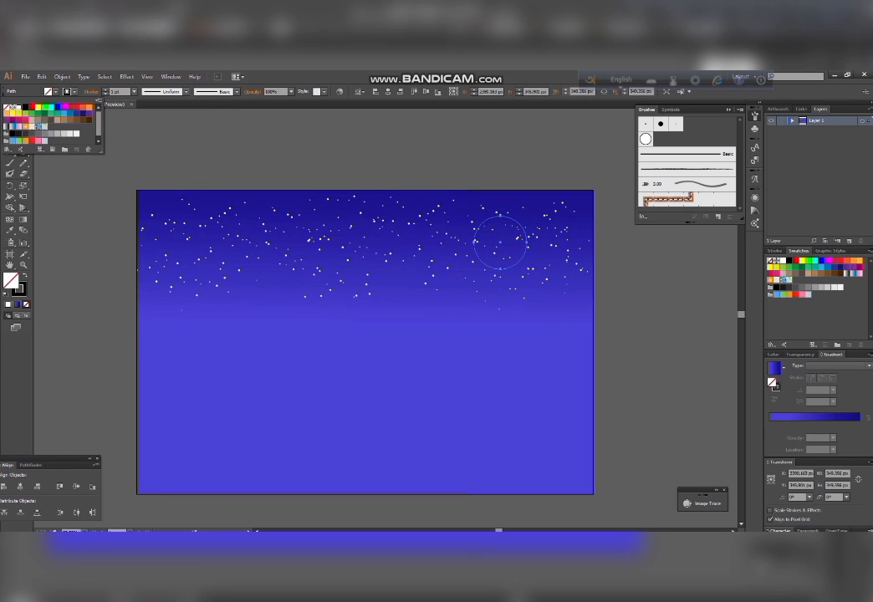
{"action": "left_click", "coordinate": [18, 107]}
{"action": "left_click", "coordinate": [8, 107]}
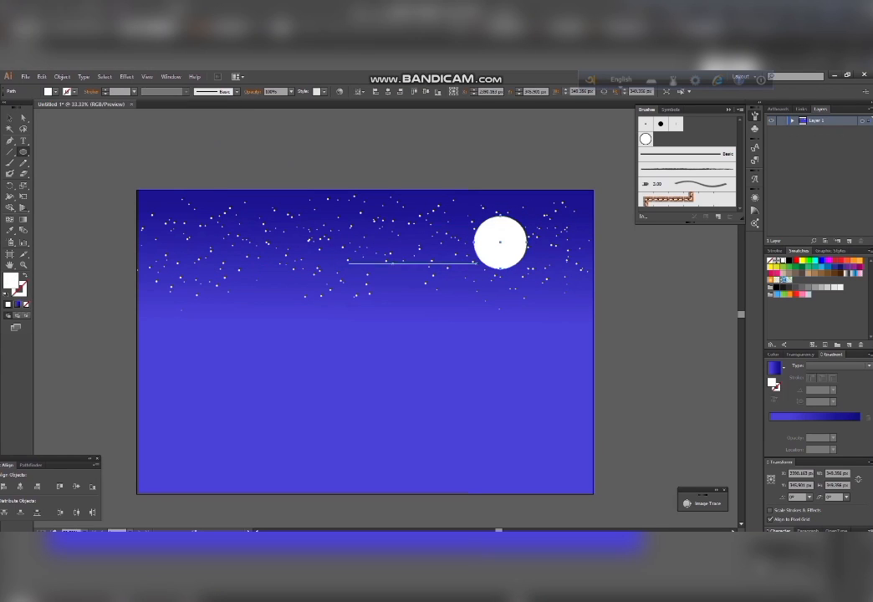
{"action": "left_click", "coordinate": [639, 268]}
{"action": "left_click", "coordinate": [460, 325]}
Step: Shrink the white moon circle and place it slightly lower in the upper-right sky
{"action": "left_click", "coordinate": [10, 118]}
{"action": "left_click", "coordinate": [84, 168]}
{"action": "mouse_move", "coordinate": [499, 243]}
{"action": "left_mouse_down"}
{"action": "mouse_move", "coordinate": [505, 250]}
{"action": "mouse_move", "coordinate": [513, 237]}
{"action": "left_mouse_up"}
{"action": "left_click", "coordinate": [548, 161]}
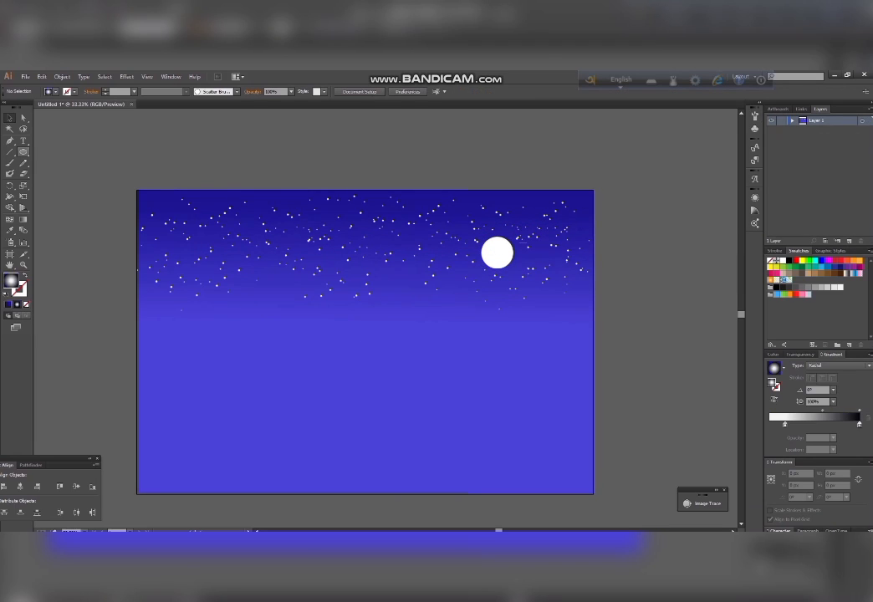
Step: Draw a white-to-black radial gradient circle about 340 px wide centred on the moon and set its blending mode to Screen
{"action": "mouse_move", "coordinate": [498, 251]}
{"action": "left_mouse_down"}
{"action": "mouse_move", "coordinate": [532, 279]}
{"action": "mouse_move", "coordinate": [524, 276]}
{"action": "left_mouse_up"}
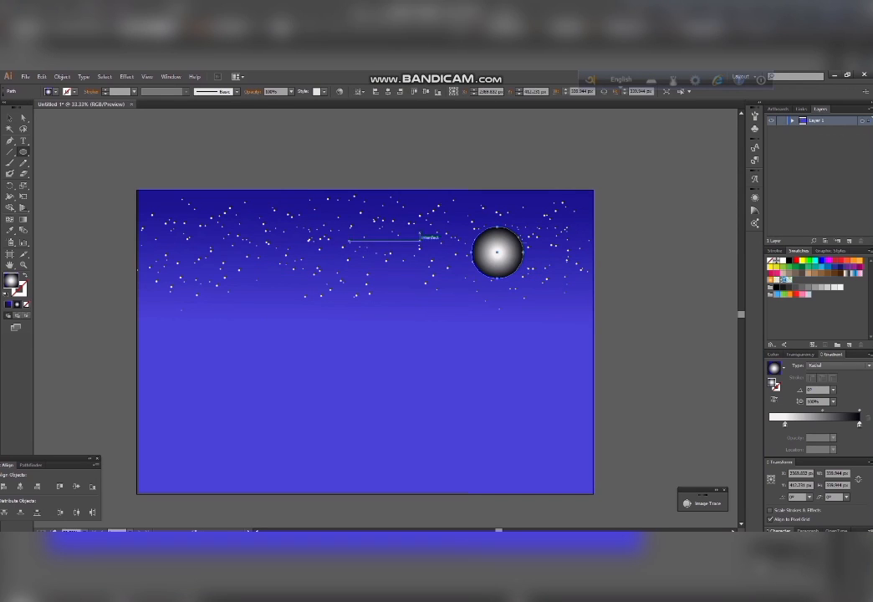
{"action": "mouse_move", "coordinate": [790, 424]}
{"action": "left_mouse_down"}
{"action": "mouse_move", "coordinate": [828, 424]}
{"action": "mouse_move", "coordinate": [803, 424]}
{"action": "left_mouse_up"}
{"action": "left_click", "coordinate": [801, 355]}
{"action": "left_click", "coordinate": [789, 416]}
{"action": "left_click", "coordinate": [789, 301]}
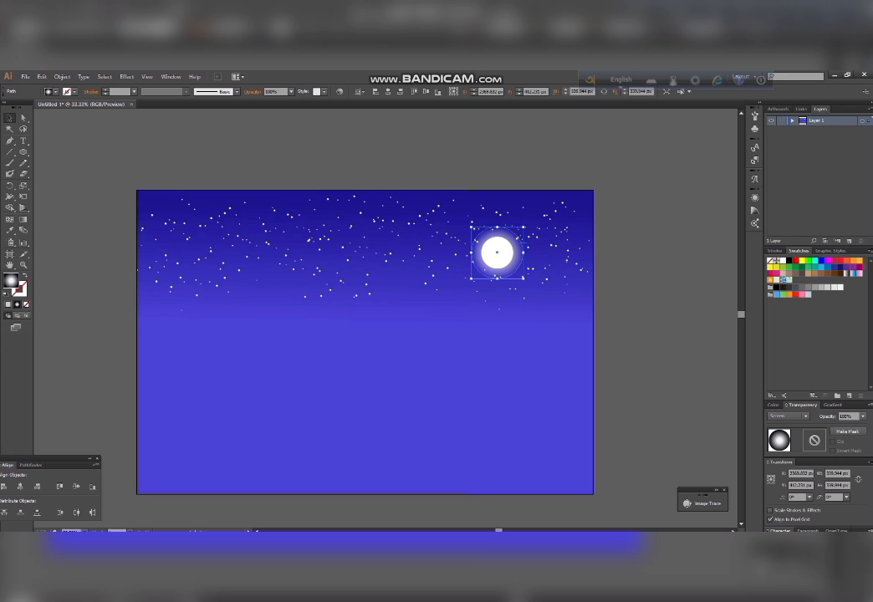
Step: Recolour the lighter stop of the blue linear background gradient to a light sky blue
{"action": "left_click", "coordinate": [683, 403]}
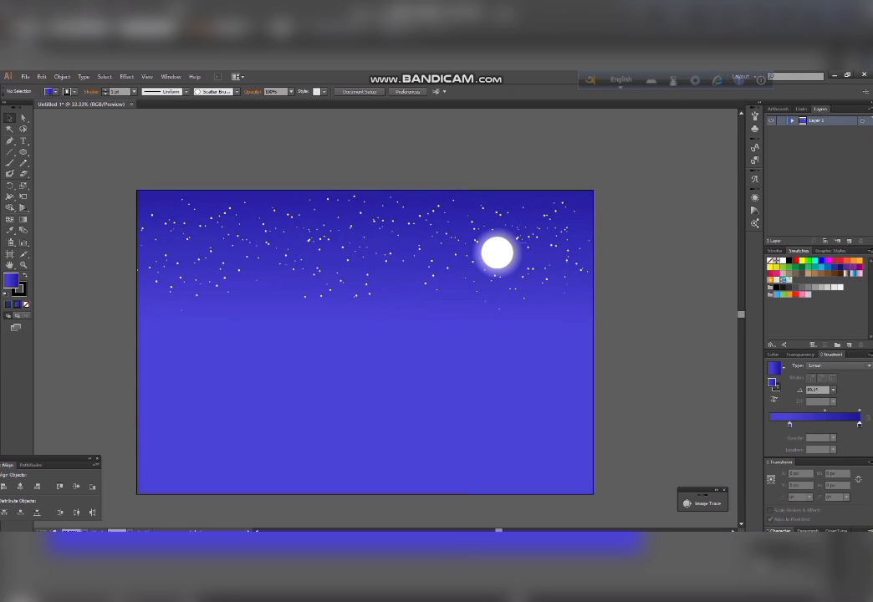
{"action": "left_click", "coordinate": [789, 424]}
{"action": "double_click", "coordinate": [11, 280]}
{"action": "left_click", "coordinate": [168, 271]}
{"action": "left_click", "coordinate": [118, 265]}
{"action": "left_click", "coordinate": [254, 224]}
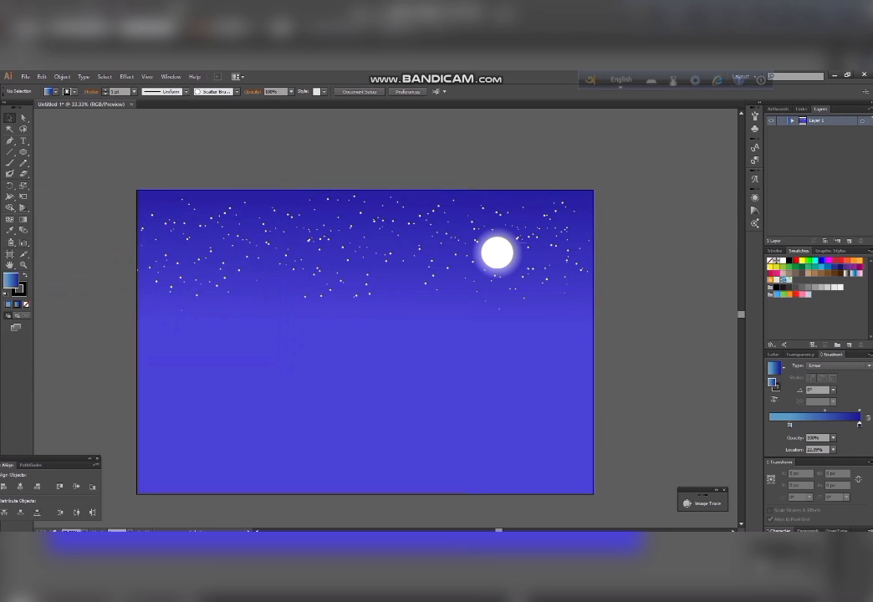
{"action": "left_click", "coordinate": [790, 425]}
{"action": "double_click", "coordinate": [11, 280]}
{"action": "left_click", "coordinate": [168, 270]}
{"action": "left_click", "coordinate": [104, 252]}
{"action": "left_click", "coordinate": [254, 224]}
Step: Try recolouring the background gradient's dark stop to blue 0E368E, and undo the change
{"action": "double_click", "coordinate": [859, 425]}
{"action": "double_click", "coordinate": [11, 281]}
{"action": "left_click", "coordinate": [168, 258]}
{"action": "left_click_drag", "start_coordinate": [133, 269], "coordinate": [118, 272]}
{"action": "left_click", "coordinate": [168, 265]}
{"action": "left_click", "coordinate": [140, 272]}
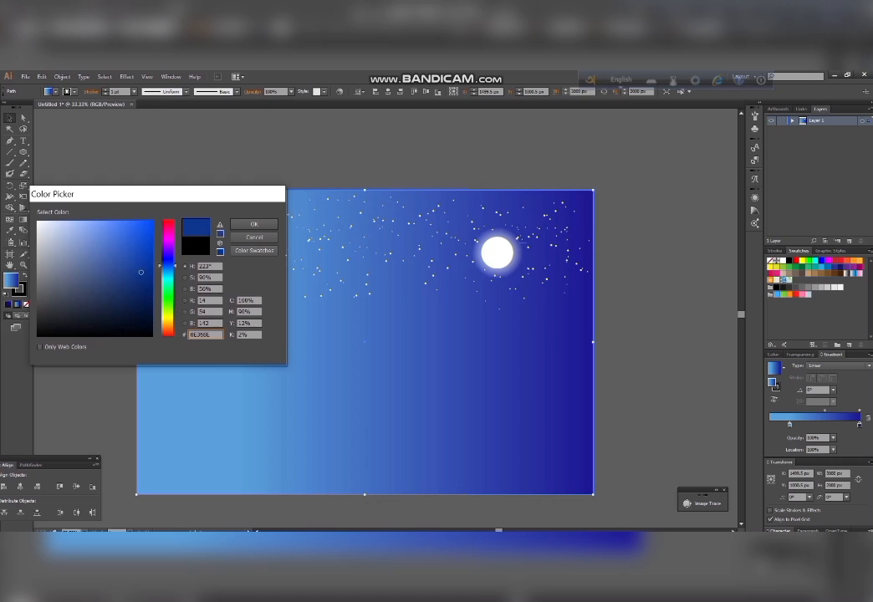
{"action": "left_click", "coordinate": [254, 225]}
{"action": "key", "text": "ctrl+z"}
Step: Run the sky's gradient vertically so light blue lies at the lower edge and dark blue at the upper edge
{"action": "left_click", "coordinate": [105, 266]}
{"action": "left_click", "coordinate": [172, 280]}
{"action": "left_click", "coordinate": [24, 219]}
{"action": "mouse_move", "coordinate": [337, 505]}
{"action": "left_mouse_down"}
{"action": "mouse_move", "coordinate": [350, 230]}
{"action": "mouse_move", "coordinate": [339, 149]}
{"action": "left_mouse_up"}
{"action": "key", "text": "v"}
{"action": "left_click", "coordinate": [366, 150]}
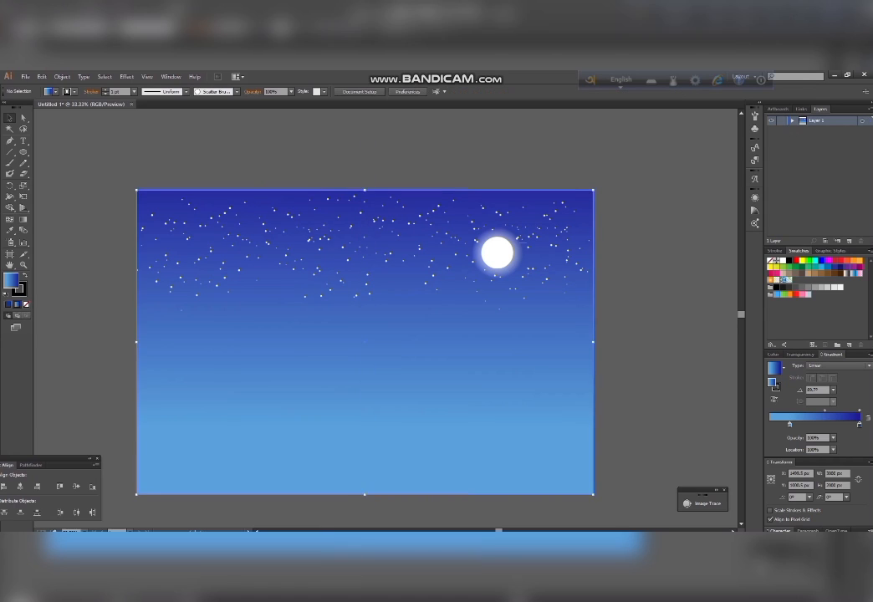
Step: Draw a closed jagged mountain range about 3408 px wide and 911 px high across mid-artboard with the Pen tool
{"action": "scroll", "coordinate": [364, 335], "scroll_direction": "down", "scroll_amount": 1}
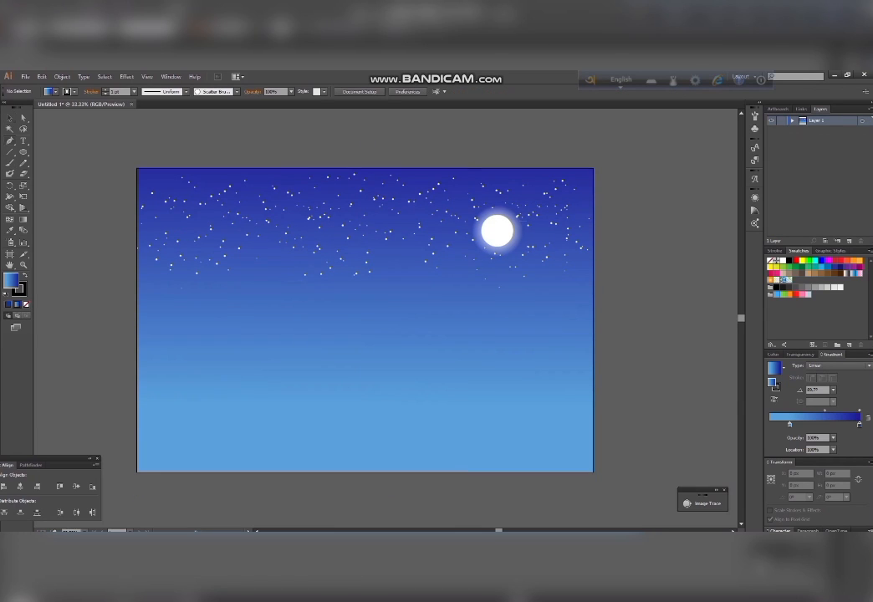
{"action": "left_click", "coordinate": [110, 266]}
{"action": "left_click", "coordinate": [179, 296]}
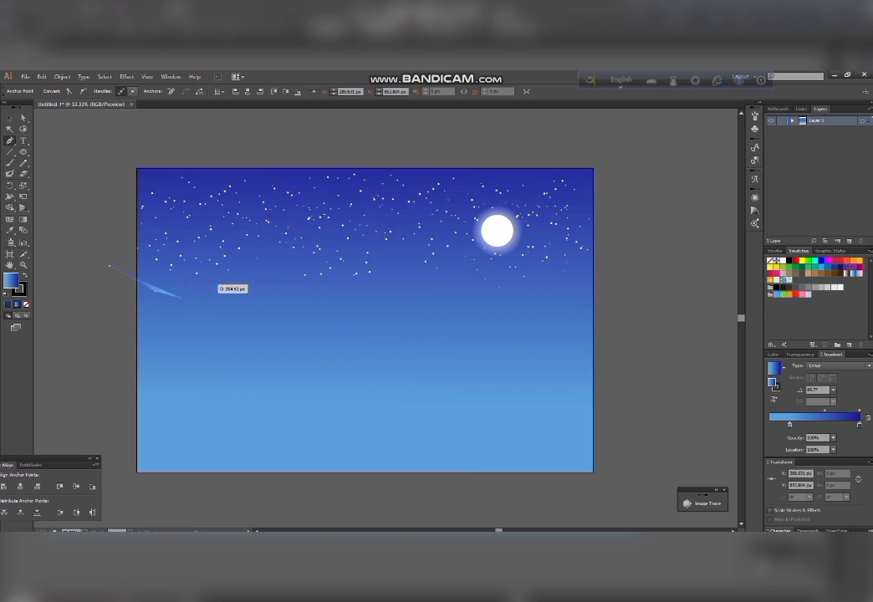
{"action": "left_click", "coordinate": [261, 271]}
{"action": "left_click", "coordinate": [280, 265]}
{"action": "left_click", "coordinate": [323, 290]}
{"action": "left_click", "coordinate": [336, 289]}
{"action": "left_click", "coordinate": [352, 271]}
{"action": "left_click", "coordinate": [363, 262]}
{"action": "left_click", "coordinate": [383, 265]}
{"action": "left_click", "coordinate": [403, 282]}
{"action": "left_click", "coordinate": [431, 292]}
{"action": "left_click", "coordinate": [462, 278]}
{"action": "left_click", "coordinate": [482, 276]}
{"action": "left_click", "coordinate": [517, 270]}
{"action": "left_click", "coordinate": [535, 283]}
{"action": "left_click", "coordinate": [571, 286]}
{"action": "left_click", "coordinate": [594, 278]}
{"action": "left_click", "coordinate": [612, 275]}
{"action": "left_click", "coordinate": [628, 382]}
{"action": "left_click", "coordinate": [121, 398]}
{"action": "left_click", "coordinate": [110, 266]}
{"action": "key", "text": "v"}
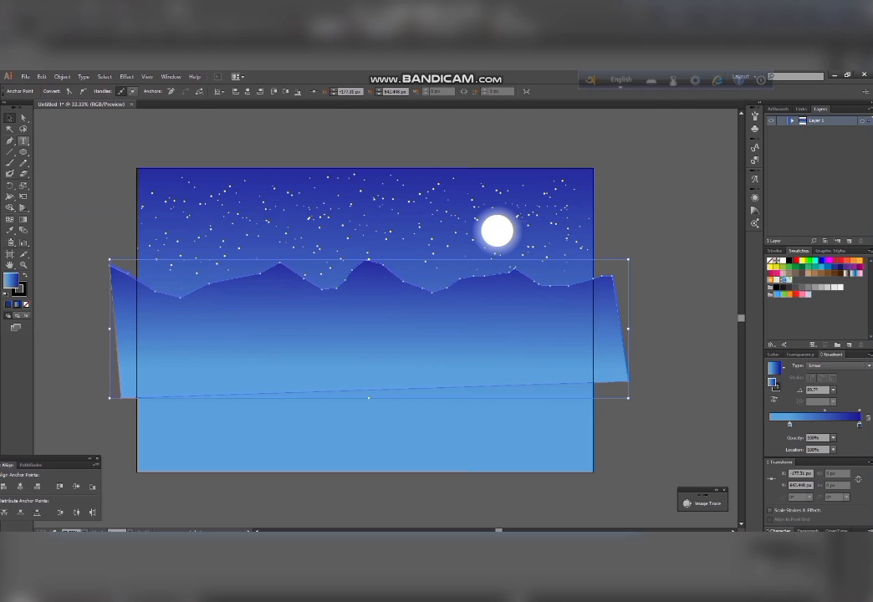
Step: Remove the fill from the new mountain range shape
{"action": "left_click", "coordinate": [55, 92]}
{"action": "left_click", "coordinate": [7, 107]}
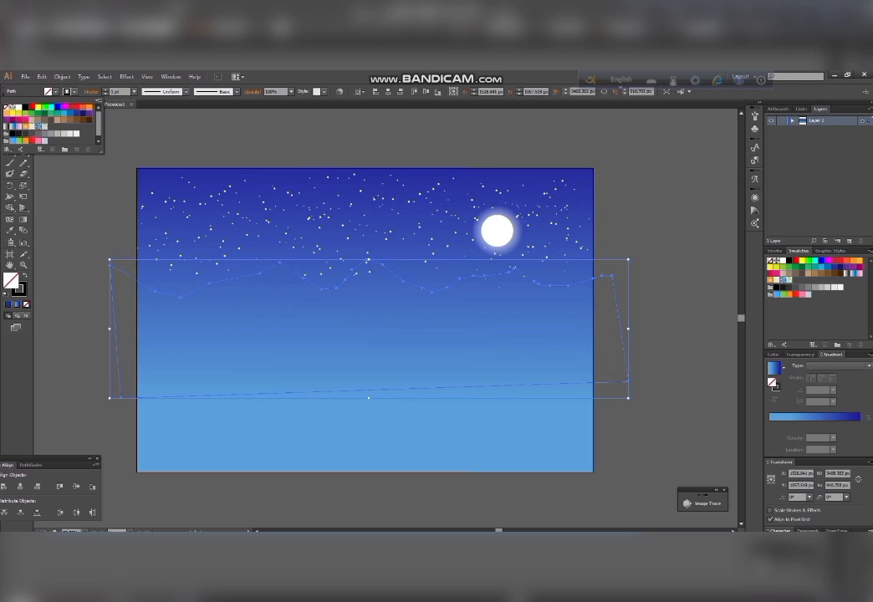
{"action": "key", "text": "Escape"}
{"action": "key", "text": "n"}
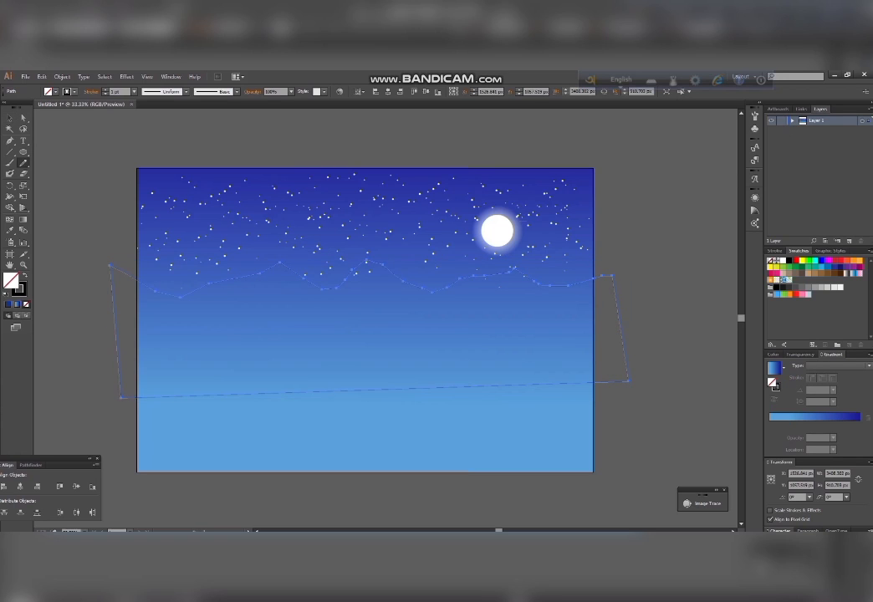
{"action": "key", "text": "v"}
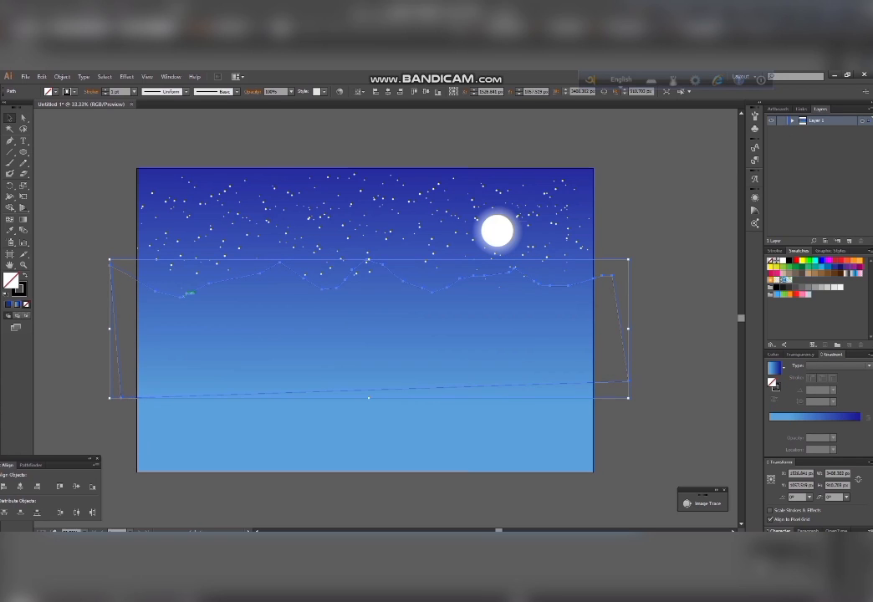
{"action": "key", "text": "n"}
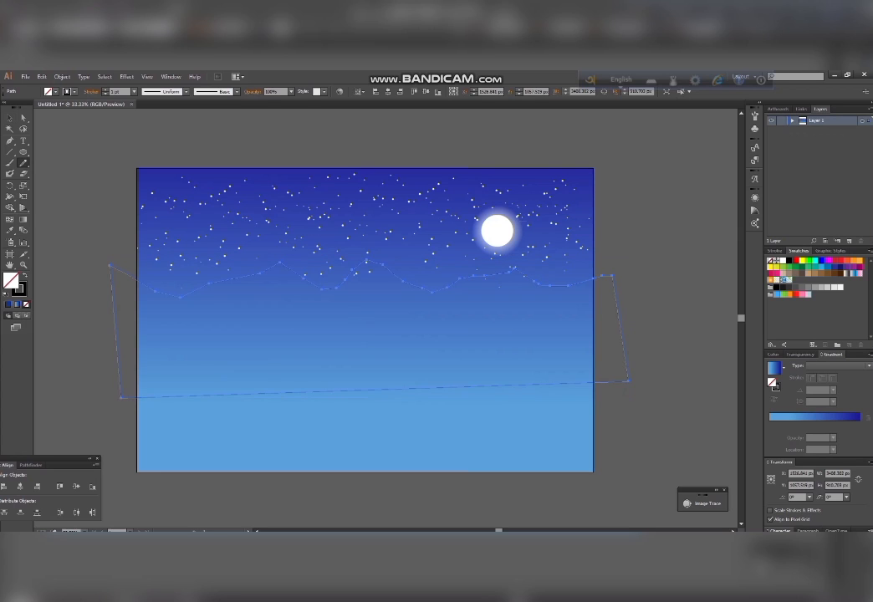
Step: Fill the mountain range with a vertical blue linear gradient, shifting its stops so light blue dominates
{"action": "key", "text": "period"}
{"action": "key", "text": "g"}
{"action": "left_click_drag", "start_coordinate": [369, 249], "coordinate": [369, 390]}
{"action": "left_click_drag", "start_coordinate": [829, 425], "coordinate": [854, 426]}
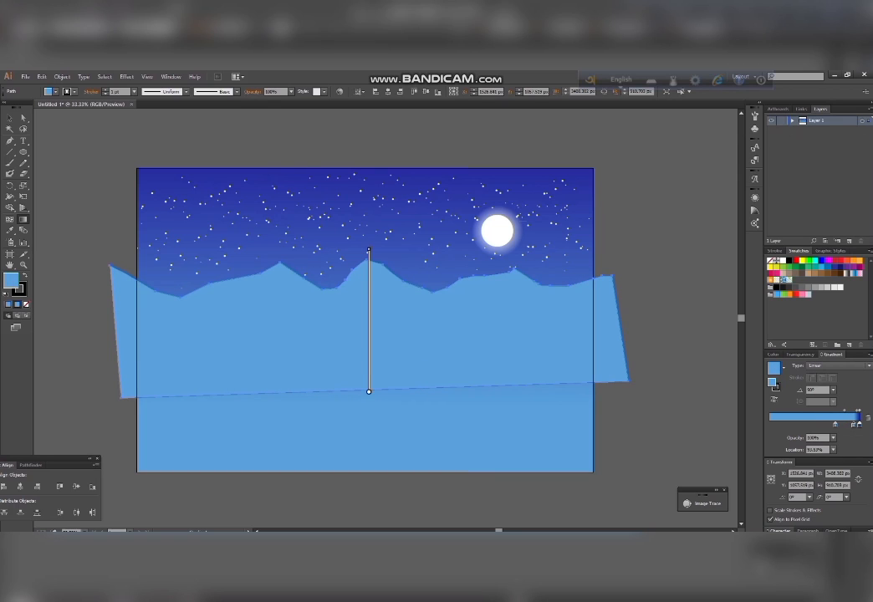
Step: Recolour the selected stop in the mountain range's gradient to a paler blue
{"action": "double_click", "coordinate": [11, 280]}
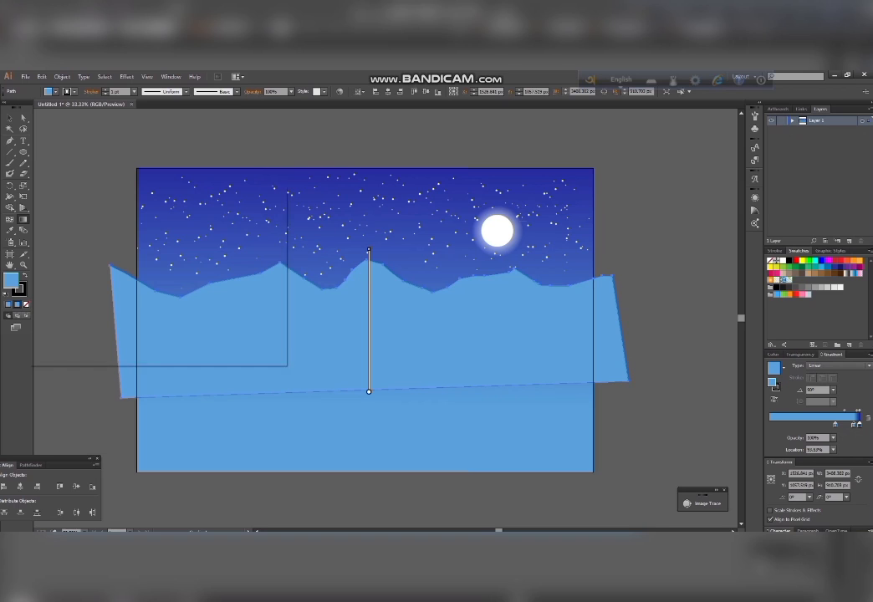
{"action": "left_click_drag", "start_coordinate": [168, 261], "coordinate": [168, 270]}
{"action": "left_click", "coordinate": [82, 236]}
{"action": "left_click", "coordinate": [255, 224]}
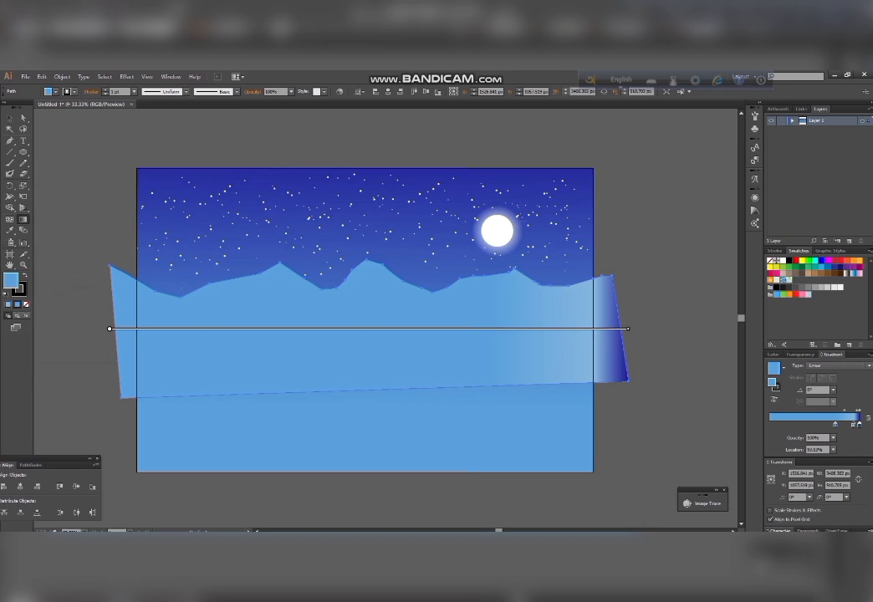
Step: Set the mountain range's opacity to 50% and remove its stroke
{"action": "left_click", "coordinate": [291, 92]}
{"action": "left_click", "coordinate": [303, 191]}
{"action": "left_click", "coordinate": [291, 92]}
{"action": "left_click", "coordinate": [302, 171]}
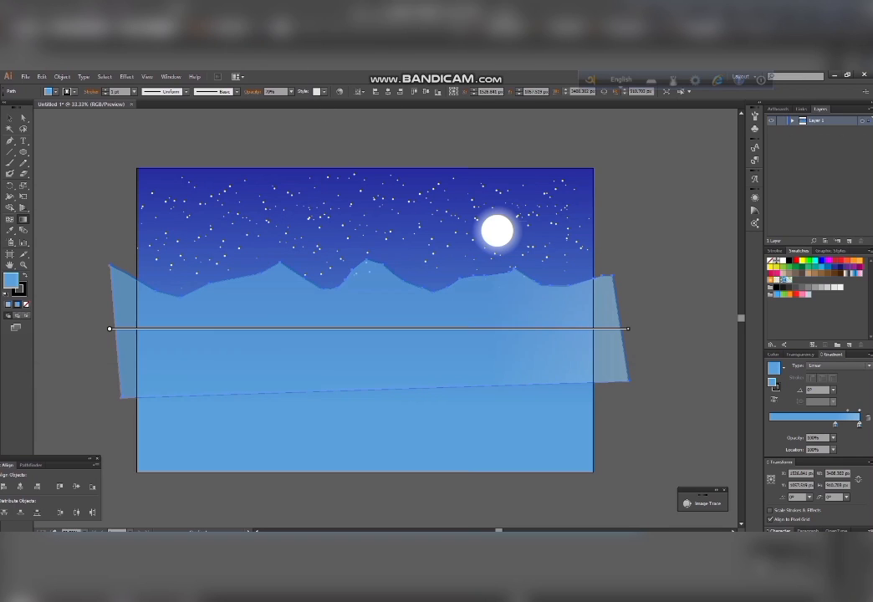
{"action": "left_click", "coordinate": [291, 92]}
{"action": "left_click", "coordinate": [302, 161]}
{"action": "left_click", "coordinate": [292, 92]}
{"action": "left_click", "coordinate": [302, 151]}
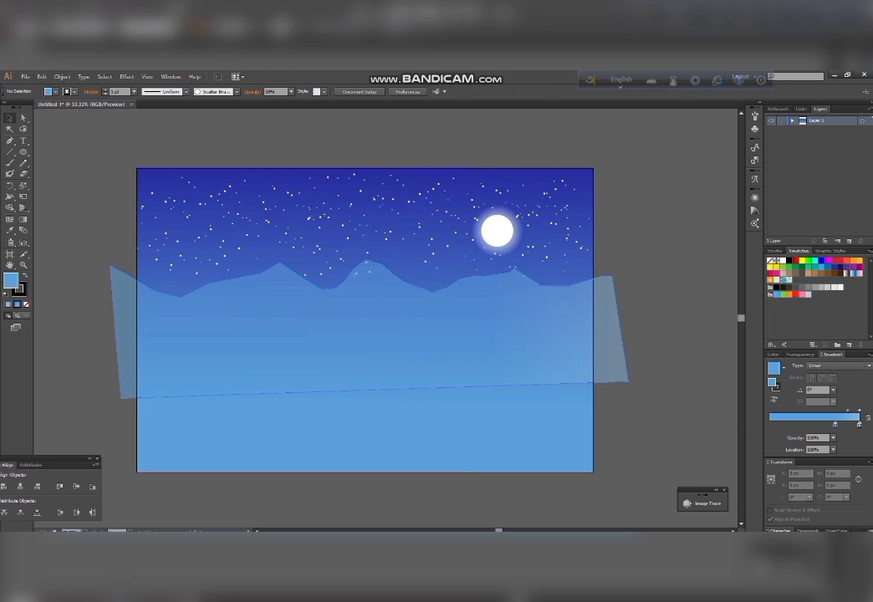
{"action": "left_click", "coordinate": [74, 92]}
{"action": "left_click", "coordinate": [7, 112]}
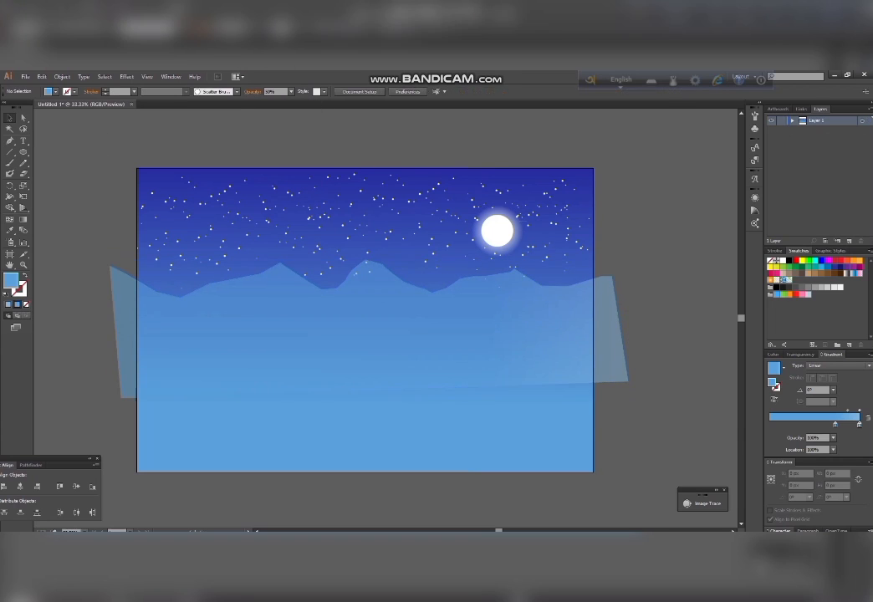
Step: Move the translucent mountain range slightly lower and to the right across the horizon
{"action": "left_click", "coordinate": [368, 326]}
{"action": "left_click_drag", "start_coordinate": [368, 327], "coordinate": [368, 345]}
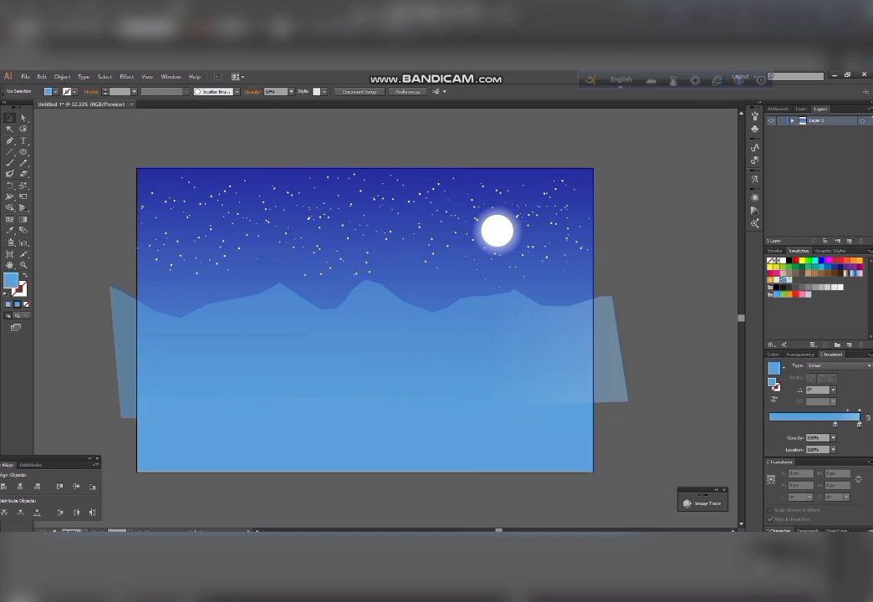
{"action": "left_click", "coordinate": [497, 230]}
{"action": "key", "text": "ctrl+shift+a"}
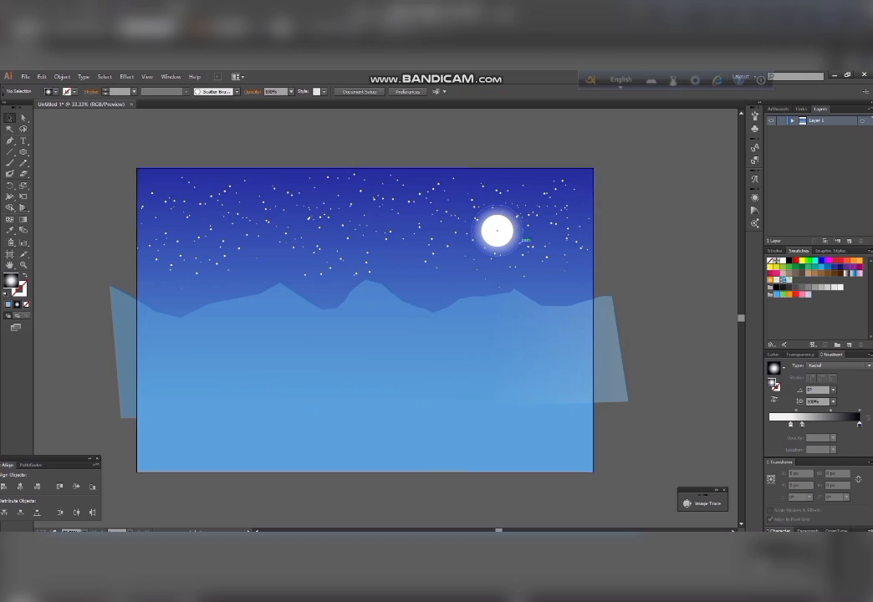
{"action": "left_click", "coordinate": [323, 276]}
{"action": "left_click_drag", "start_coordinate": [323, 276], "coordinate": [340, 264]}
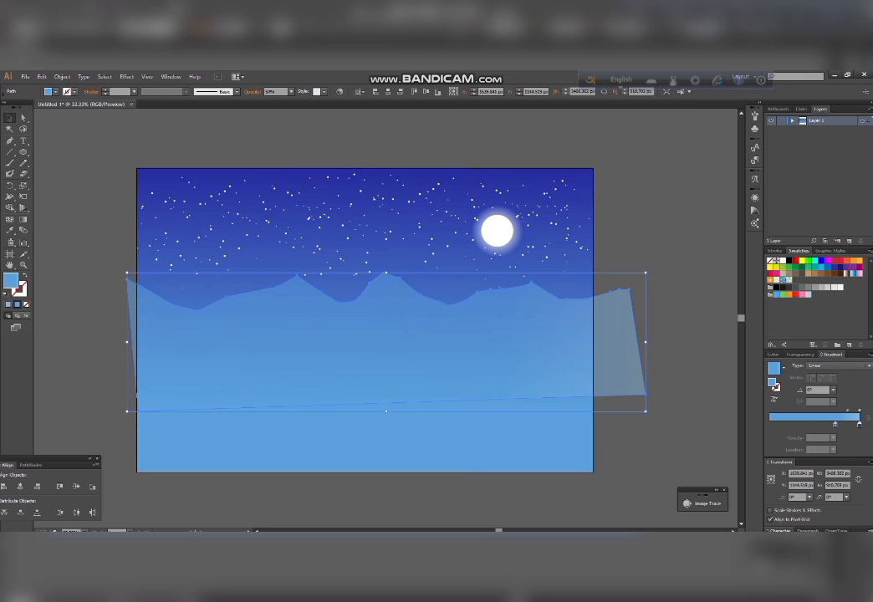
{"action": "key", "text": "ctrl+shift+a"}
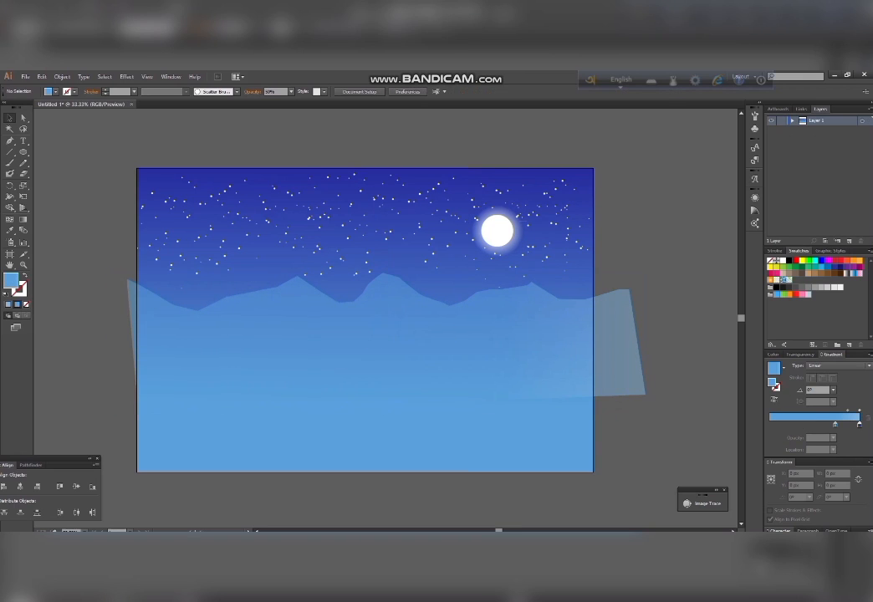
Step: Set up the Pen tool with 100% opacity and no fill for a second mountain range
{"action": "left_click", "coordinate": [9, 141]}
{"action": "left_click", "coordinate": [291, 93]}
{"action": "left_click", "coordinate": [302, 201]}
{"action": "left_click", "coordinate": [56, 92]}
{"action": "left_click", "coordinate": [7, 108]}
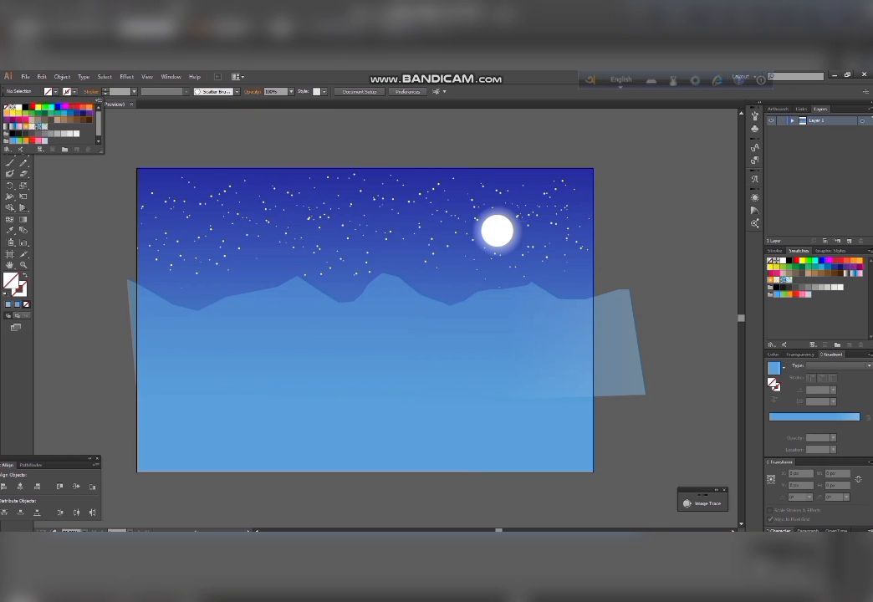
{"action": "left_click", "coordinate": [117, 352]}
{"action": "left_click", "coordinate": [188, 317]}
{"action": "key", "text": "ctrl+z"}
{"action": "key", "text": "ctrl+z"}
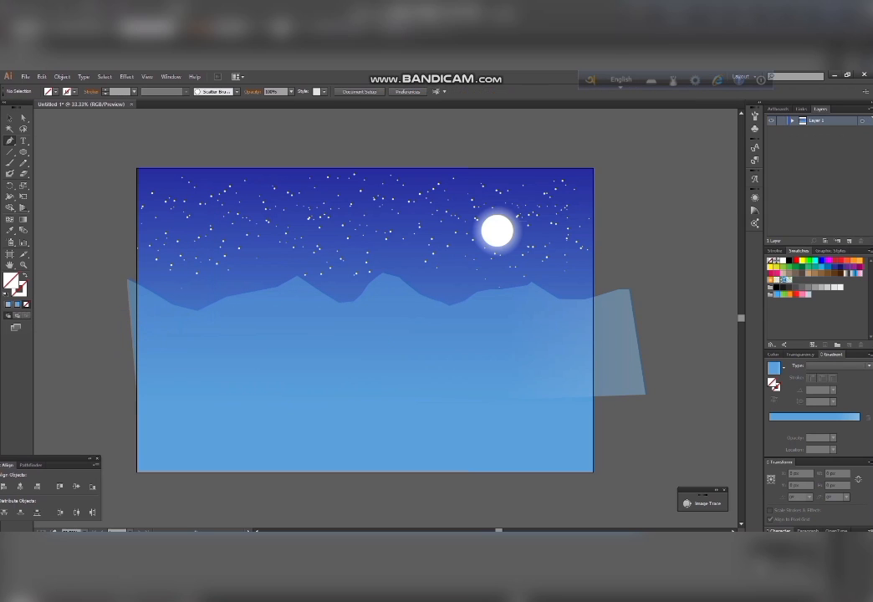
Step: Draw a second closed mountain range about 3393 px wide and 783 px high in front of the first with the Pen tool
{"action": "left_click", "coordinate": [113, 356]}
{"action": "left_click", "coordinate": [150, 313]}
{"action": "left_click", "coordinate": [182, 294]}
{"action": "left_click", "coordinate": [204, 288]}
{"action": "left_click", "coordinate": [244, 307]}
{"action": "left_click", "coordinate": [281, 325]}
{"action": "left_click", "coordinate": [378, 309]}
{"action": "left_click", "coordinate": [462, 311]}
{"action": "left_click", "coordinate": [532, 286]}
{"action": "left_click", "coordinate": [646, 412]}
{"action": "left_click", "coordinate": [102, 398]}
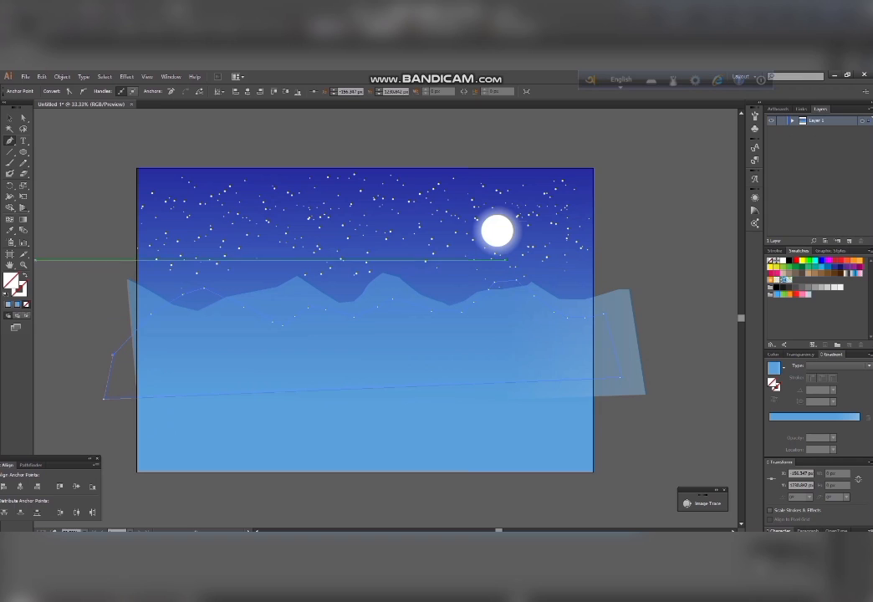
{"action": "left_click", "coordinate": [9, 118]}
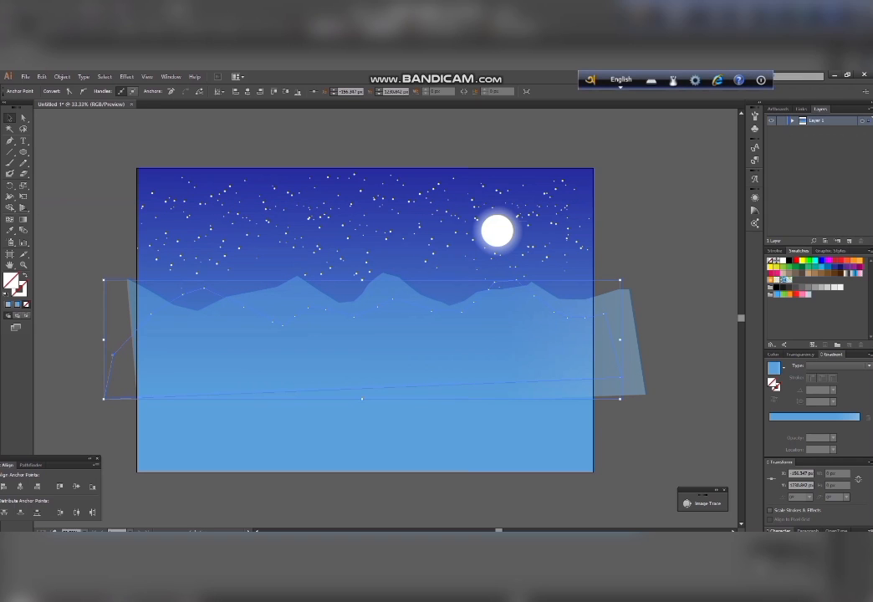
Step: Fill the second mountain range with a mostly light blue linear gradient running nearly vertically
{"action": "left_click", "coordinate": [16, 304]}
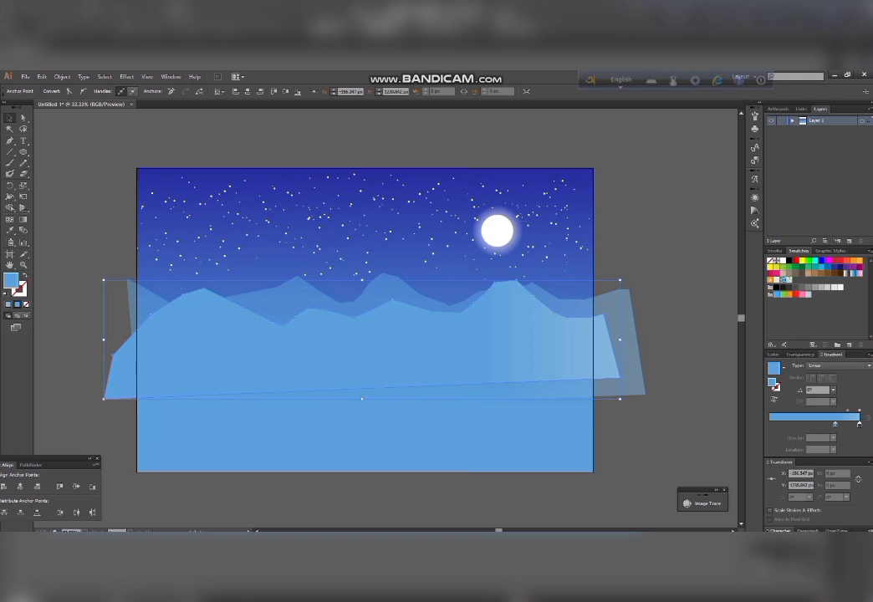
{"action": "left_click", "coordinate": [842, 425]}
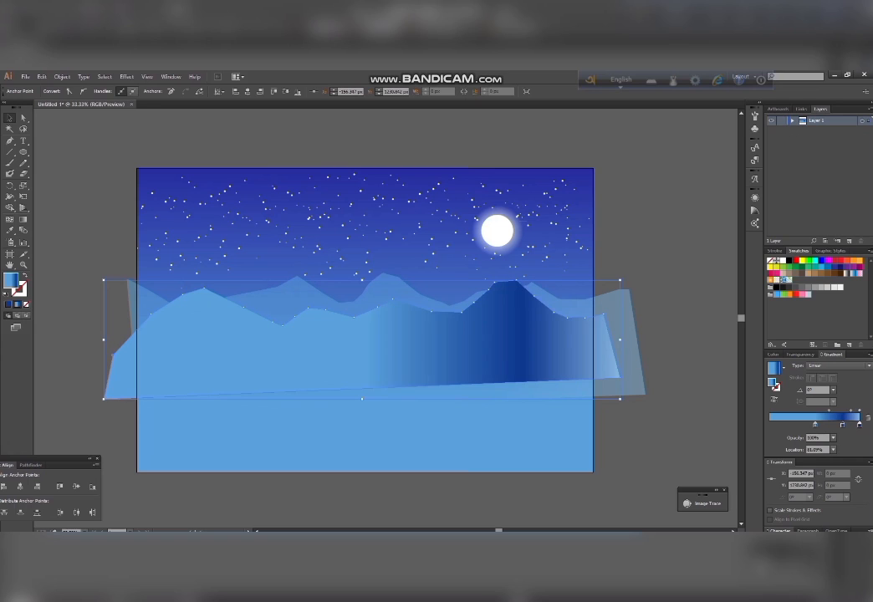
{"action": "left_click_drag", "start_coordinate": [816, 425], "coordinate": [840, 425]}
{"action": "key", "text": "g"}
{"action": "left_click_drag", "start_coordinate": [347, 243], "coordinate": [355, 395]}
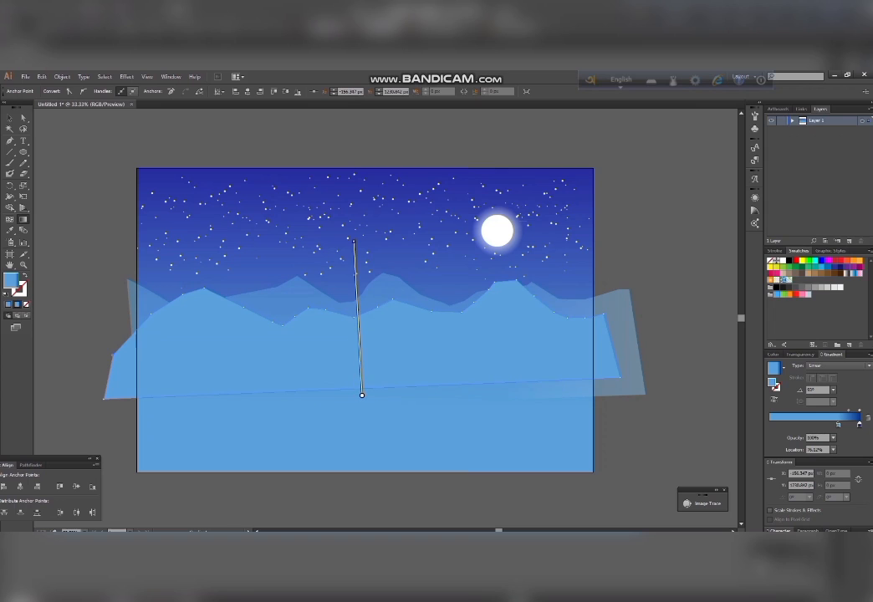
Step: Nudge the second mountain range slightly upward
{"action": "key", "text": "v"}
{"action": "key", "text": "shift+Up"}
{"action": "key", "text": "shift+Up"}
{"action": "key", "text": "shift+Up"}
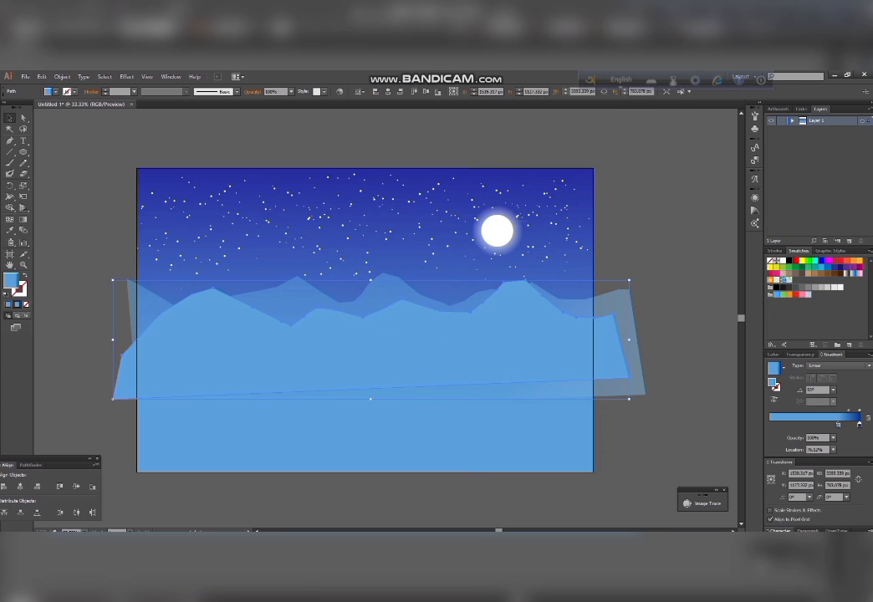
{"action": "key", "text": "ctrl+shift+a"}
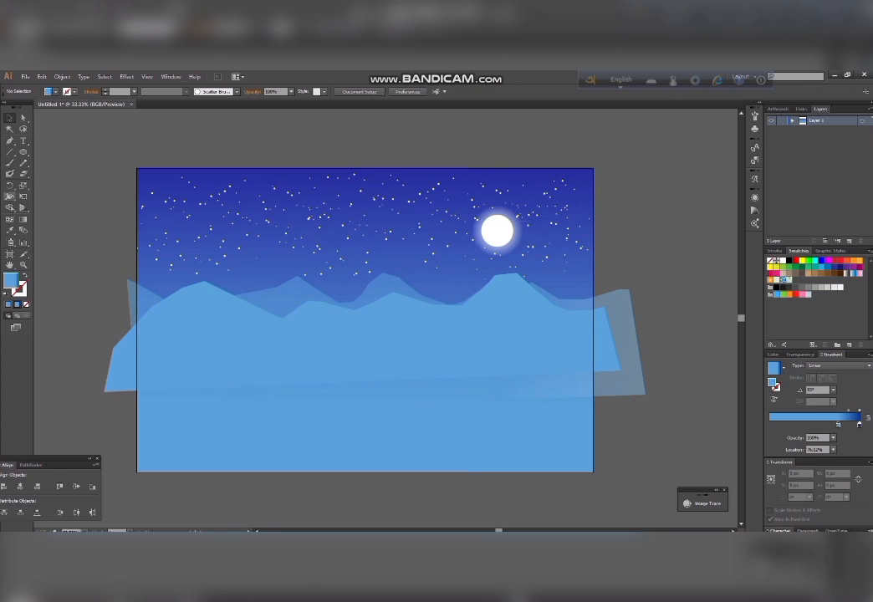
Step: Draw a third closed shape of rolling, rounded hills below the second mountain range, extending past both artboard sides
{"action": "left_click", "coordinate": [118, 403]}
{"action": "left_click", "coordinate": [156, 343]}
{"action": "left_click", "coordinate": [179, 333]}
{"action": "left_click", "coordinate": [217, 352]}
{"action": "left_click", "coordinate": [232, 363]}
{"action": "left_click", "coordinate": [238, 341]}
{"action": "left_click", "coordinate": [443, 319]}
{"action": "left_click", "coordinate": [479, 320]}
{"action": "left_click", "coordinate": [500, 331]}
{"action": "left_click", "coordinate": [519, 343]}
{"action": "left_click", "coordinate": [604, 323]}
{"action": "left_click", "coordinate": [619, 319]}
{"action": "left_click", "coordinate": [634, 351]}
{"action": "left_click", "coordinate": [646, 416]}
{"action": "left_click", "coordinate": [118, 403]}
{"action": "key", "text": "v"}
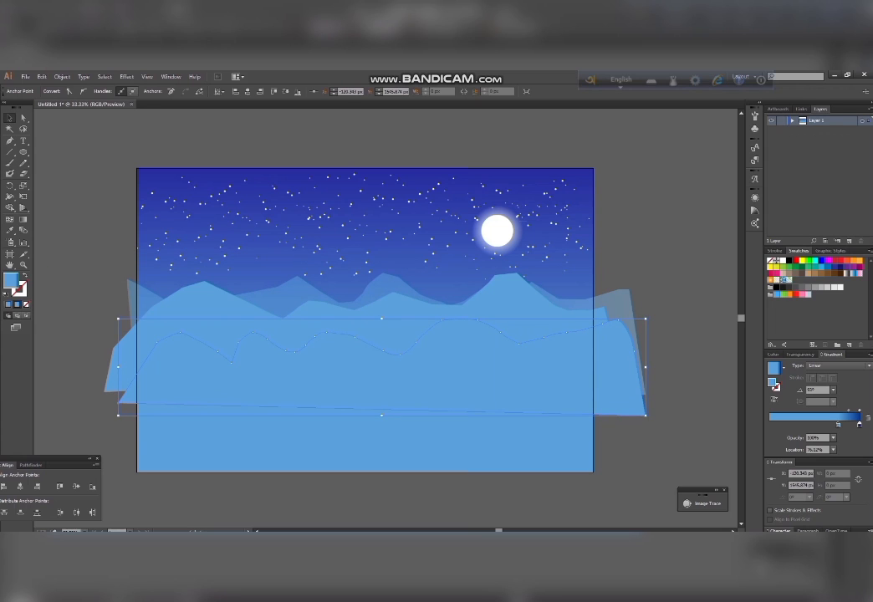
Step: Recolour the lighter gradient stop of the rolling hills to a medium teal blue
{"action": "double_click", "coordinate": [11, 281]}
{"action": "left_click", "coordinate": [169, 268]}
{"action": "left_click", "coordinate": [121, 260]}
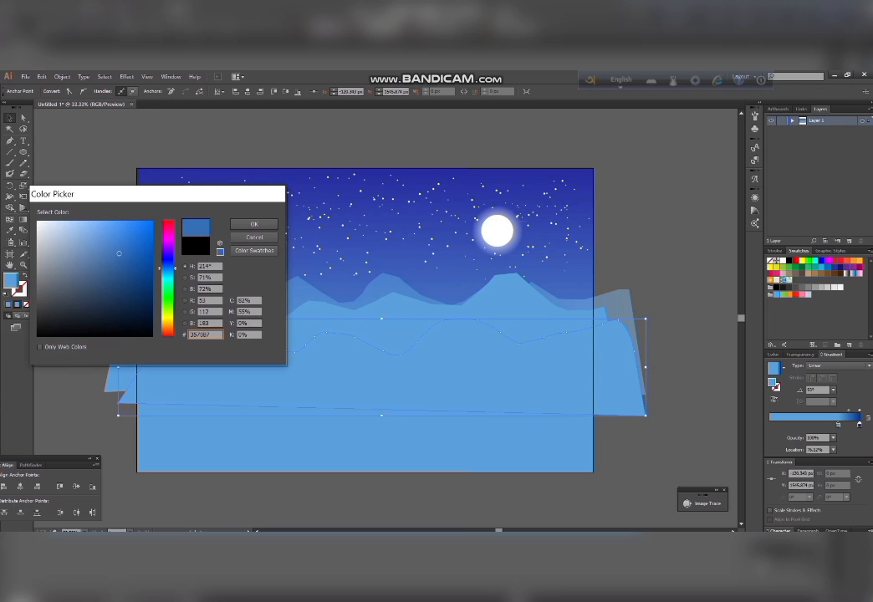
{"action": "left_click", "coordinate": [255, 224]}
{"action": "double_click", "coordinate": [11, 281]}
{"action": "left_click", "coordinate": [169, 268]}
{"action": "left_click", "coordinate": [125, 258]}
{"action": "left_click", "coordinate": [254, 224]}
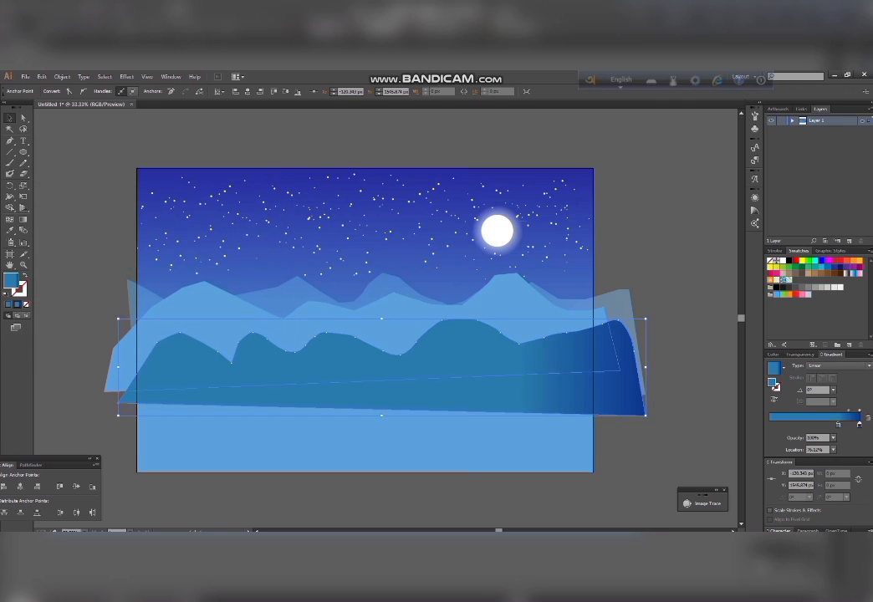
Step: Shift the teal stop to the gradient's 100% end and run the gradient nearly vertically through the rolling hills
{"action": "left_click_drag", "start_coordinate": [839, 424], "coordinate": [859, 424]}
{"action": "key", "text": "g"}
{"action": "left_click_drag", "start_coordinate": [378, 444], "coordinate": [399, 246]}
{"action": "key", "text": "v"}
{"action": "key", "text": "ctrl+shift+a"}
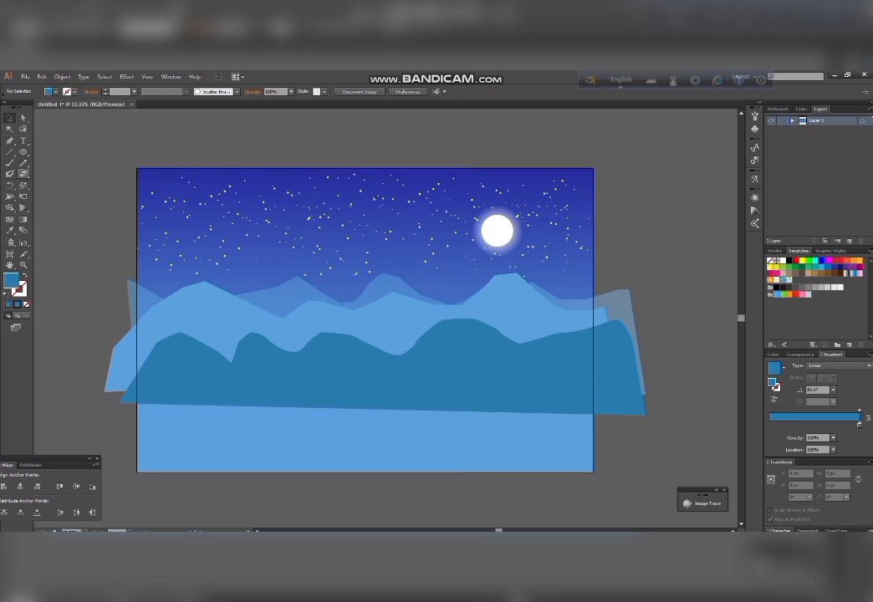
Step: Draw a closed, gently rolling hill shape across the lower artboard, past both sides, and move it slightly upward
{"action": "left_click", "coordinate": [93, 349]}
{"action": "left_click_drag", "start_coordinate": [163, 419], "coordinate": [179, 415]}
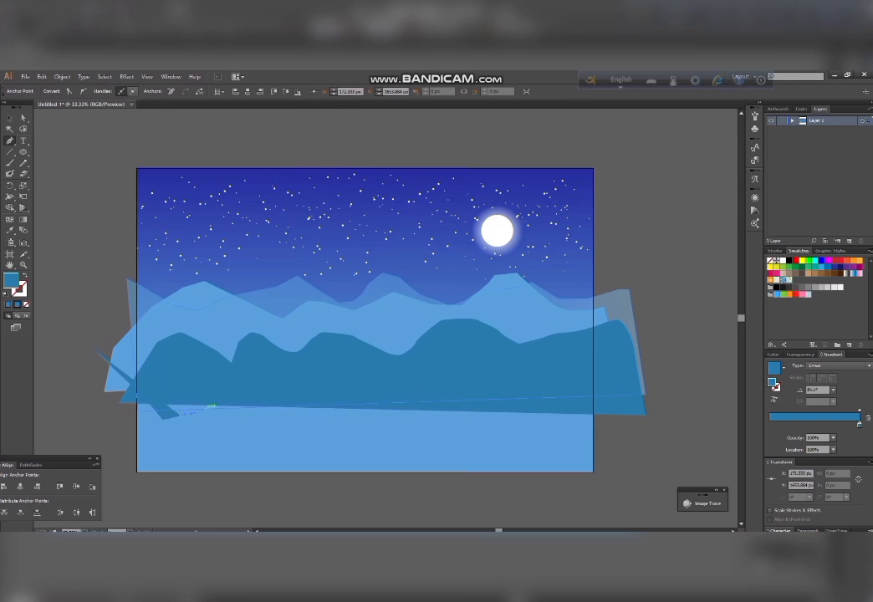
{"action": "left_click_drag", "start_coordinate": [239, 388], "coordinate": [266, 385]}
{"action": "left_click_drag", "start_coordinate": [337, 391], "coordinate": [357, 390]}
{"action": "left_click", "coordinate": [386, 380]}
{"action": "left_click", "coordinate": [432, 385]}
{"action": "left_click", "coordinate": [457, 391]}
{"action": "left_click", "coordinate": [497, 394]}
{"action": "left_click", "coordinate": [513, 389]}
{"action": "left_click", "coordinate": [542, 384]}
{"action": "left_click", "coordinate": [571, 390]}
{"action": "left_click_drag", "start_coordinate": [598, 392], "coordinate": [621, 392]}
{"action": "left_click", "coordinate": [616, 435]}
{"action": "left_click", "coordinate": [113, 458]}
{"action": "left_click", "coordinate": [93, 349]}
{"action": "key", "text": "v"}
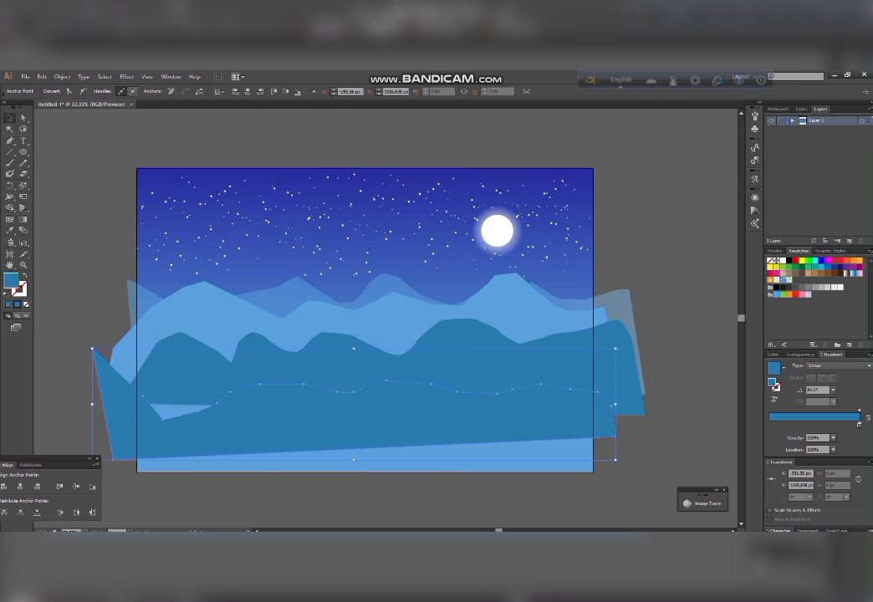
{"action": "left_click_drag", "start_coordinate": [215, 429], "coordinate": [215, 414]}
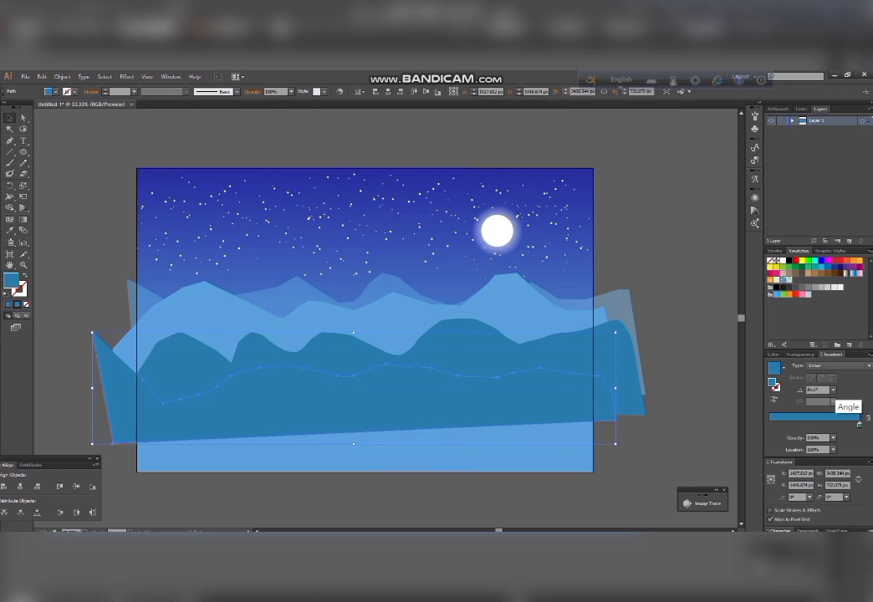
Step: Recolour the lowest hill shape, trying teal 267784 and settling on blue 1775AA
{"action": "double_click", "coordinate": [773, 383]}
{"action": "type", "text": "267784"}
{"action": "key", "text": "Return"}
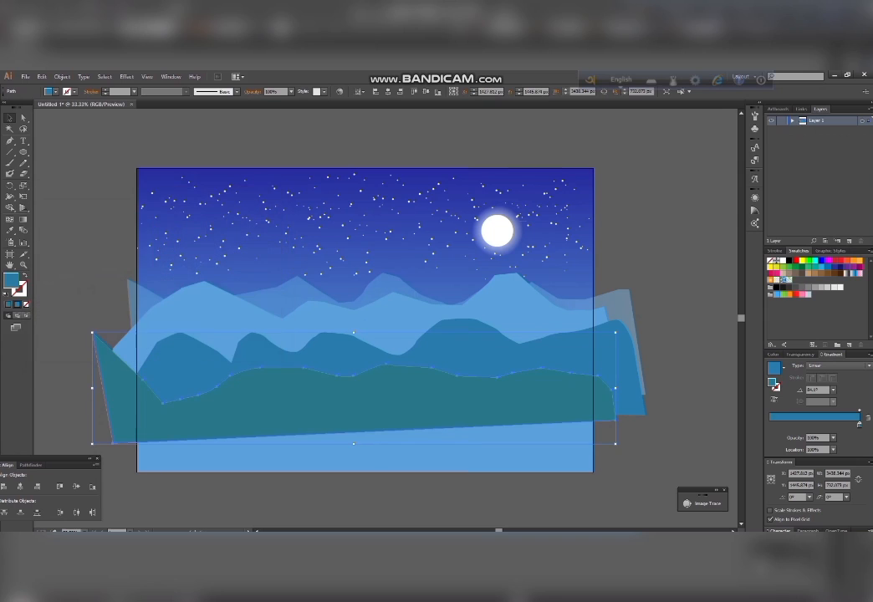
{"action": "double_click", "coordinate": [11, 281]}
{"action": "left_click", "coordinate": [169, 266]}
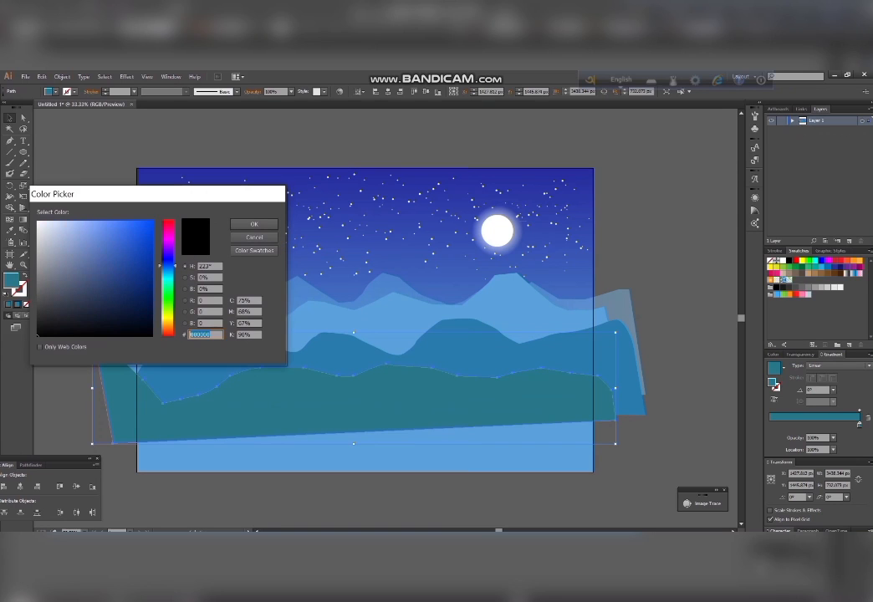
{"action": "left_click", "coordinate": [116, 262]}
{"action": "left_click", "coordinate": [137, 259]}
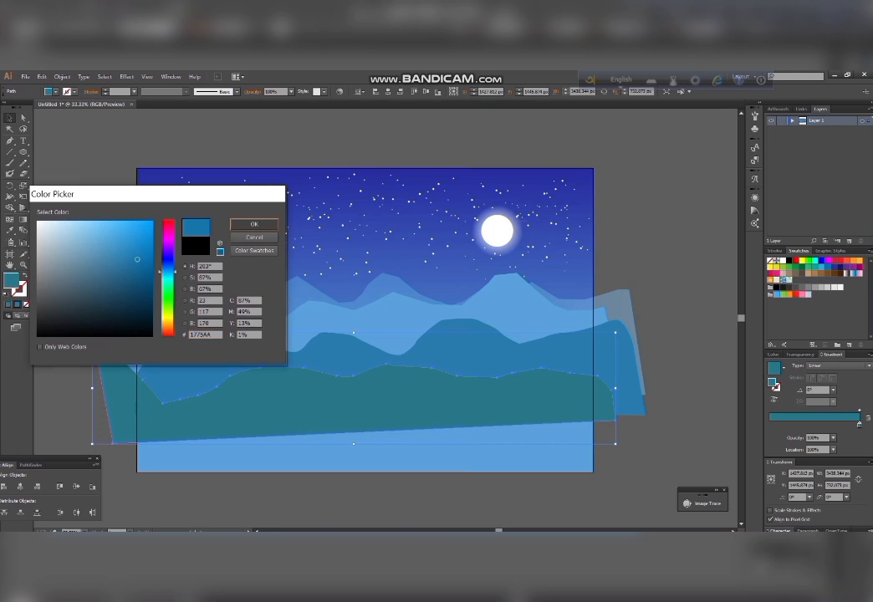
{"action": "left_click", "coordinate": [254, 224]}
Step: Recolour the rounded rolling hills behind the lowest hill shape a solid teal
{"action": "left_click", "coordinate": [336, 355]}
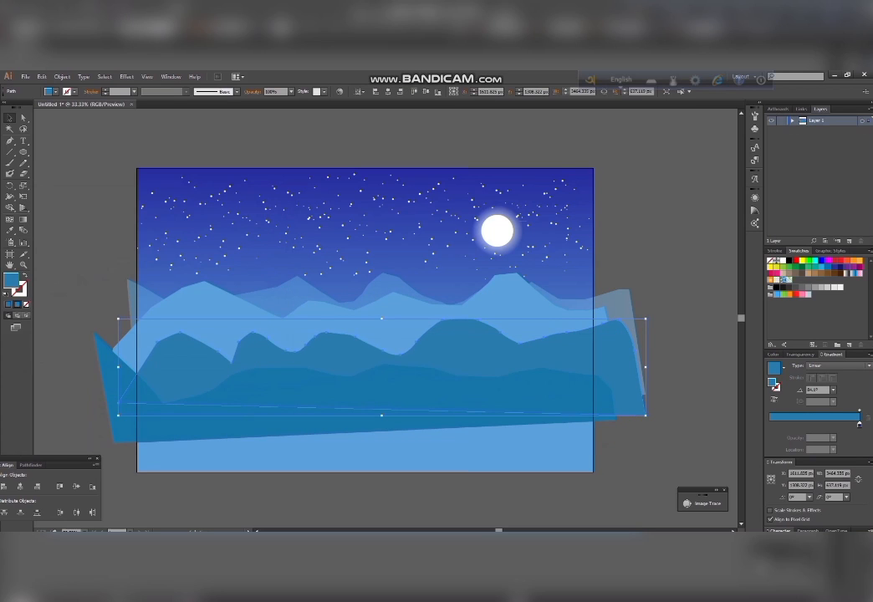
{"action": "double_click", "coordinate": [11, 280]}
{"action": "left_click", "coordinate": [168, 269]}
{"action": "left_click", "coordinate": [169, 277]}
{"action": "left_click", "coordinate": [136, 257]}
{"action": "left_click", "coordinate": [118, 266]}
{"action": "left_click", "coordinate": [168, 269]}
{"action": "left_click", "coordinate": [168, 275]}
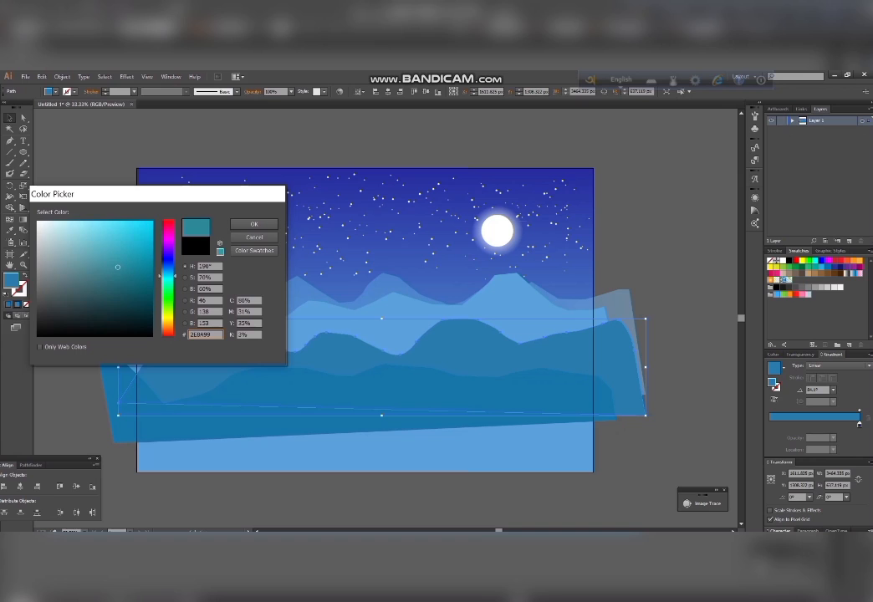
{"action": "key", "text": "Return"}
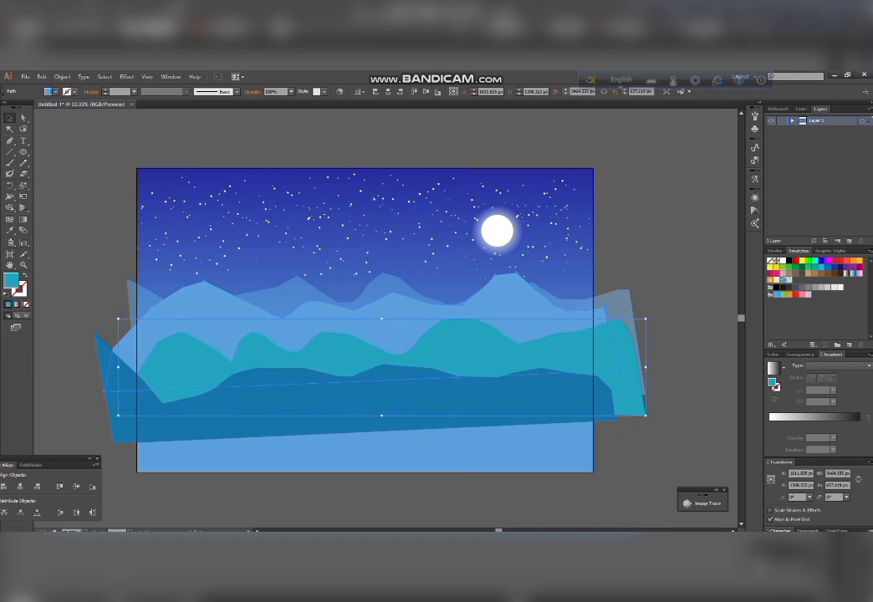
Step: Give the rounded rolling hills the second mountain range's blue gradient and shift its light stop so the dark blue spreads further down
{"action": "left_click", "coordinate": [201, 314]}
{"action": "left_click", "coordinate": [24, 164]}
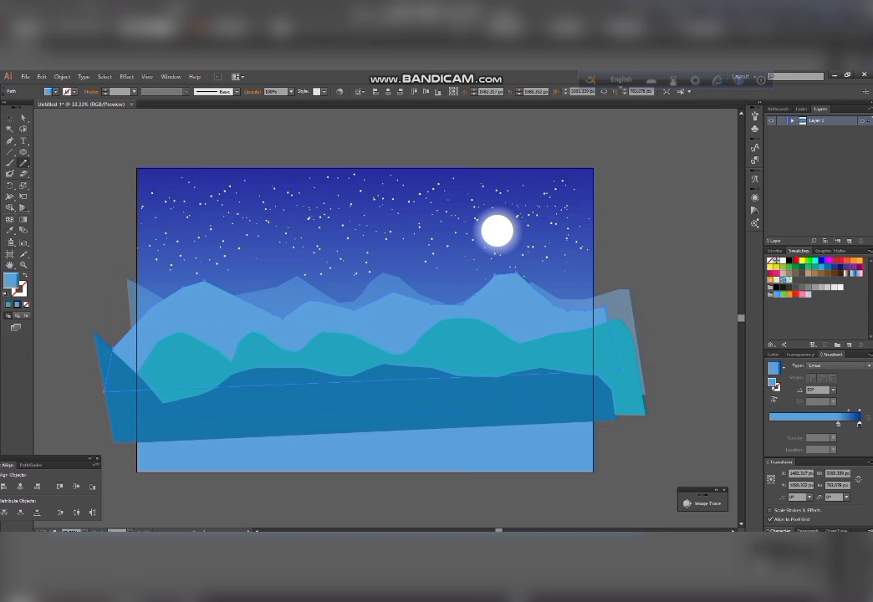
{"action": "key", "text": "v"}
{"action": "key", "text": "ctrl+shift+a"}
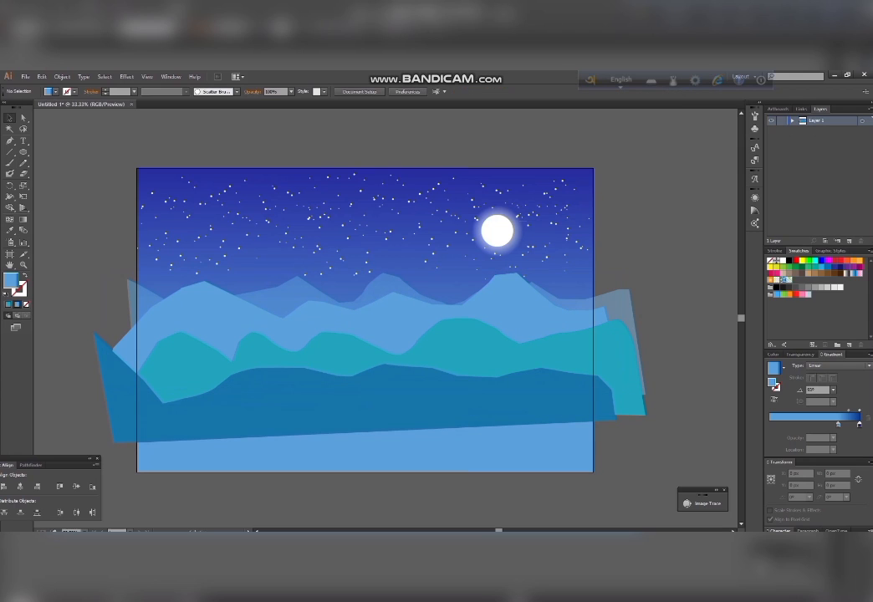
{"action": "left_click", "coordinate": [334, 353]}
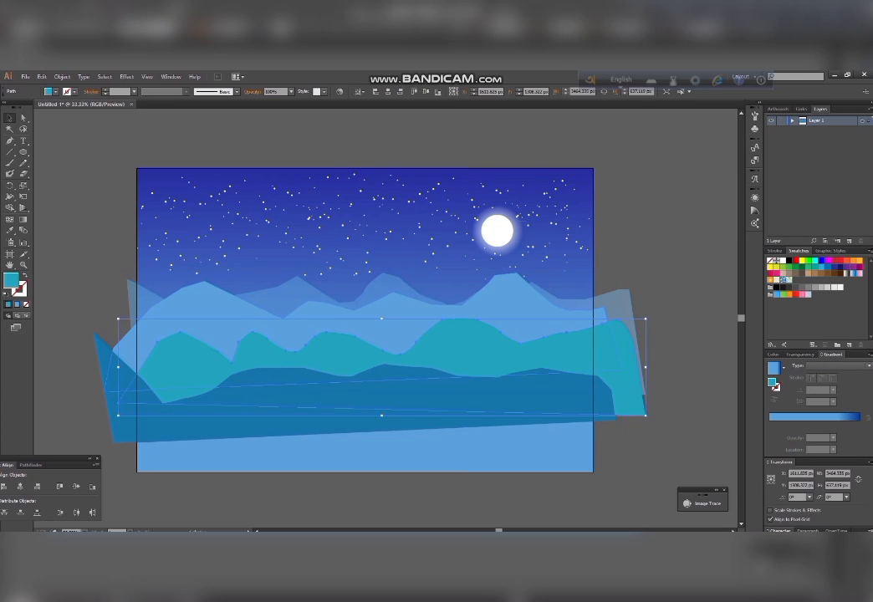
{"action": "key", "text": "period"}
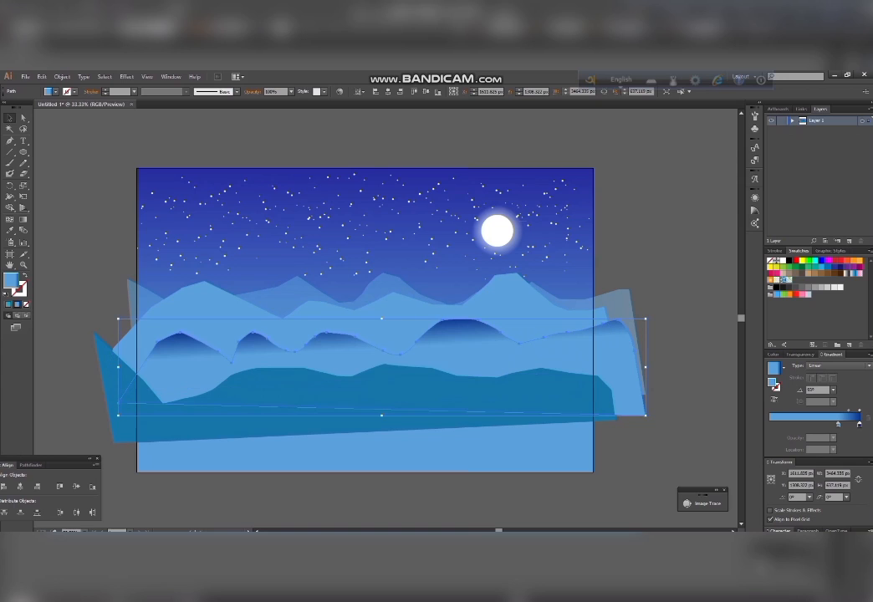
{"action": "left_click", "coordinate": [839, 425]}
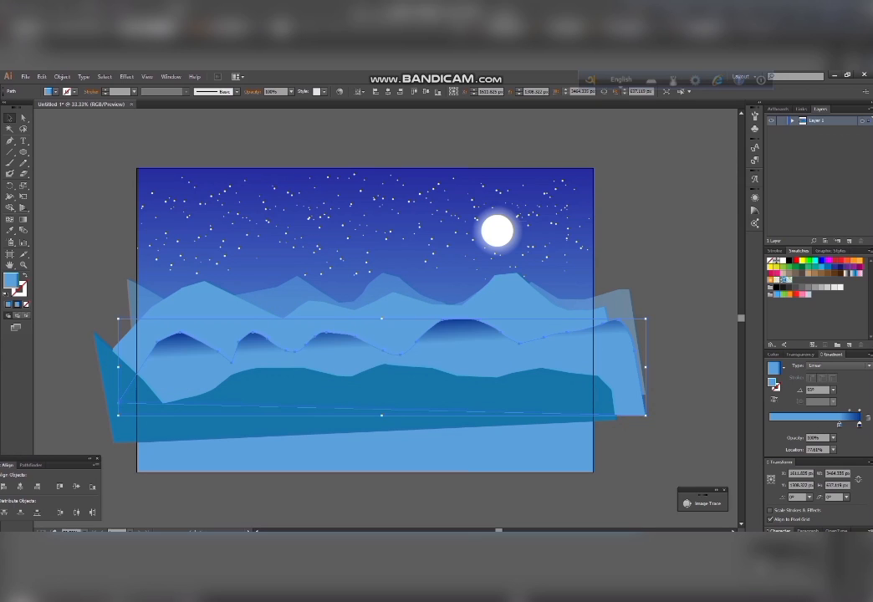
{"action": "left_click_drag", "start_coordinate": [839, 425], "coordinate": [793, 425]}
Step: Recolour the lowest hill shape a solid, muted greyish blue
{"action": "left_click", "coordinate": [502, 400]}
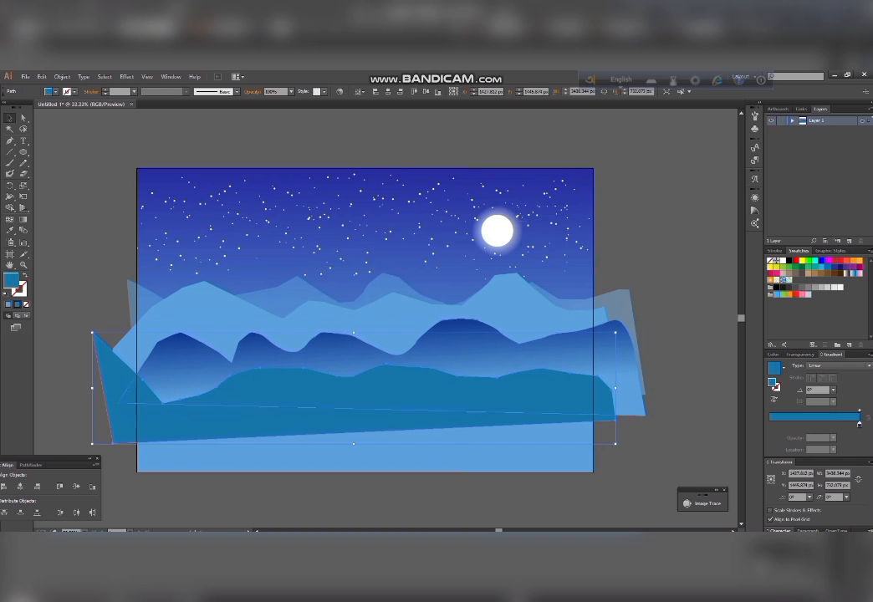
{"action": "left_click", "coordinate": [9, 304]}
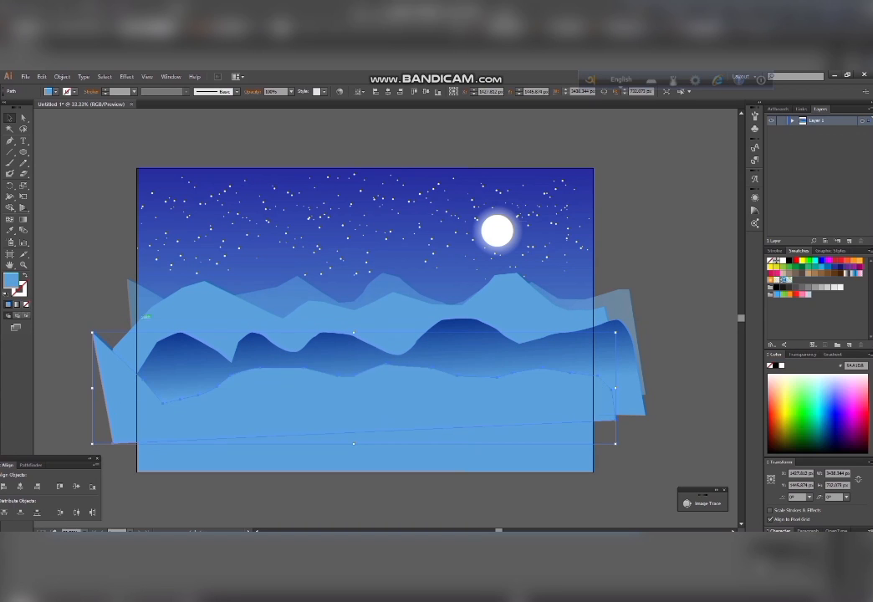
{"action": "left_click", "coordinate": [832, 354]}
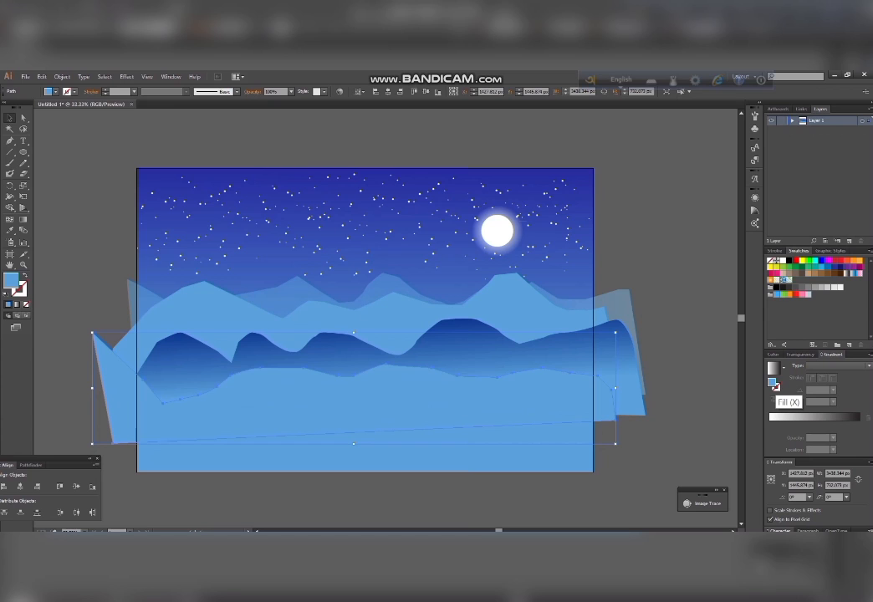
{"action": "double_click", "coordinate": [775, 387]}
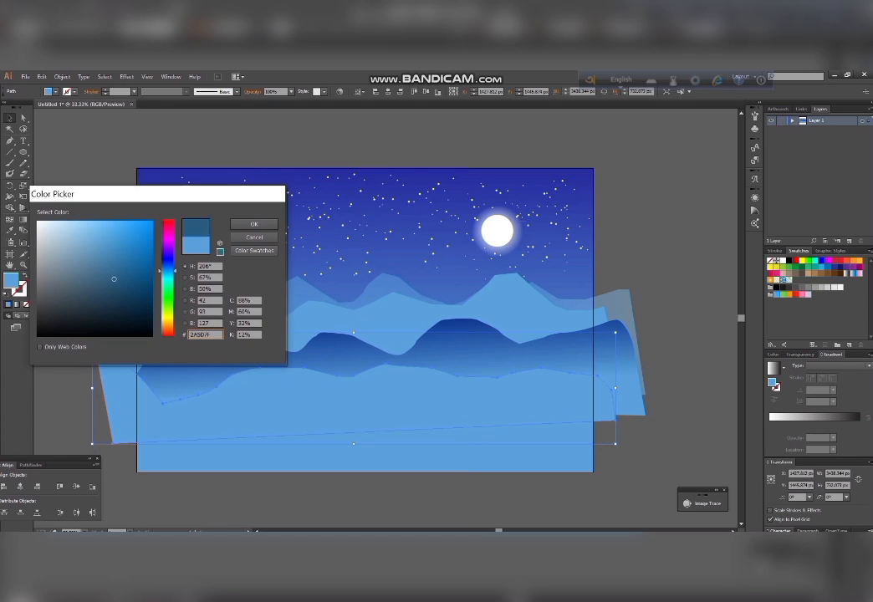
{"action": "left_click", "coordinate": [254, 224]}
{"action": "double_click", "coordinate": [774, 384]}
{"action": "left_click_drag", "start_coordinate": [114, 270], "coordinate": [100, 269]}
{"action": "left_click", "coordinate": [254, 225]}
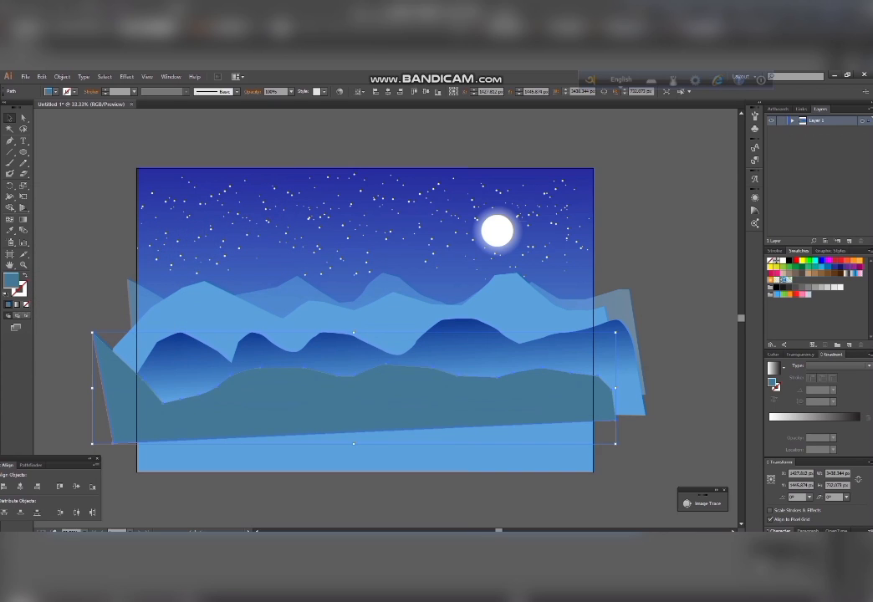
Step: Give the lowest hill shape a vertical light-blue-to-navy gradient with a dark navy stop at about 78%
{"action": "left_click", "coordinate": [333, 354]}
{"action": "left_click", "coordinate": [23, 163]}
{"action": "left_click", "coordinate": [265, 421]}
{"action": "left_click", "coordinate": [9, 118]}
{"action": "key", "text": "Delete"}
{"action": "left_click", "coordinate": [318, 405]}
{"action": "left_click", "coordinate": [774, 368]}
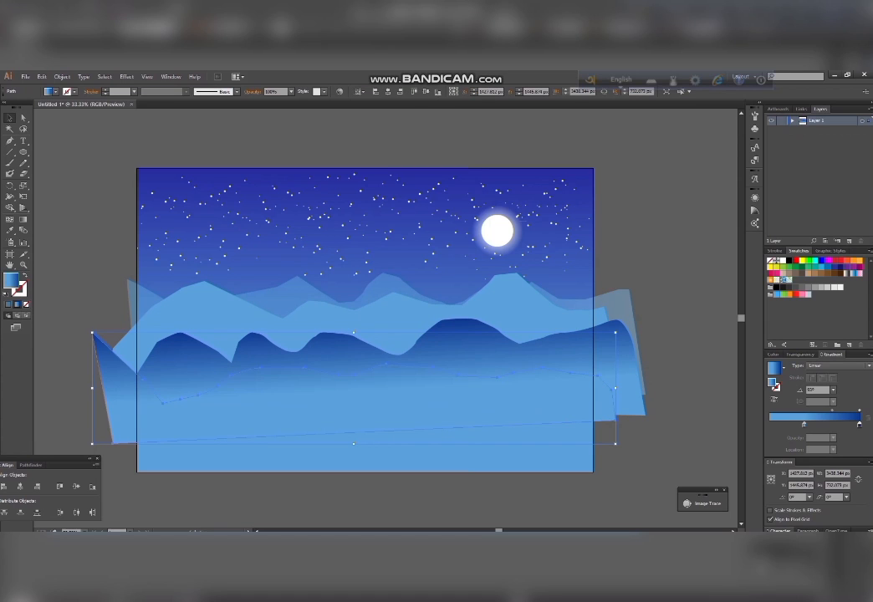
{"action": "left_click", "coordinate": [824, 425]}
{"action": "left_click_drag", "start_coordinate": [823, 425], "coordinate": [838, 425]}
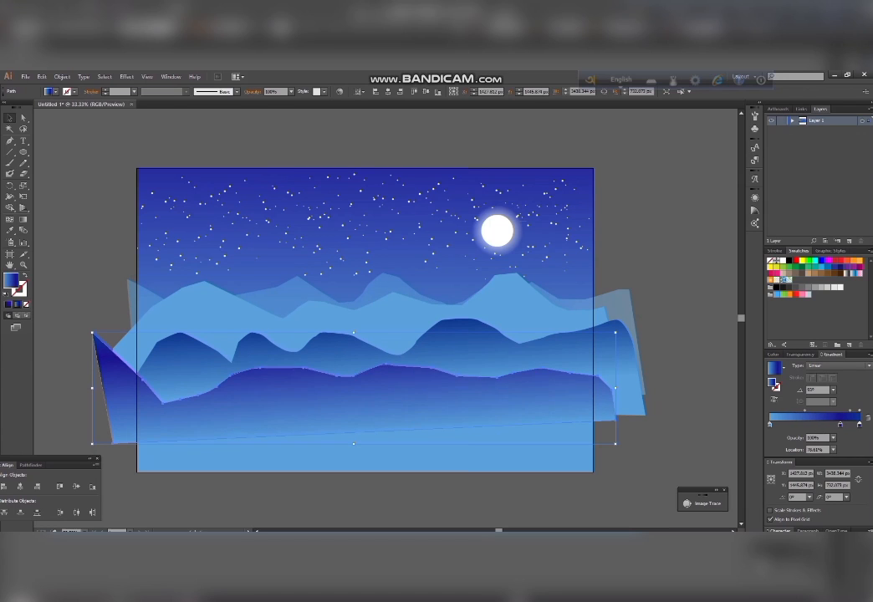
{"action": "key", "text": "ctrl+shift+a"}
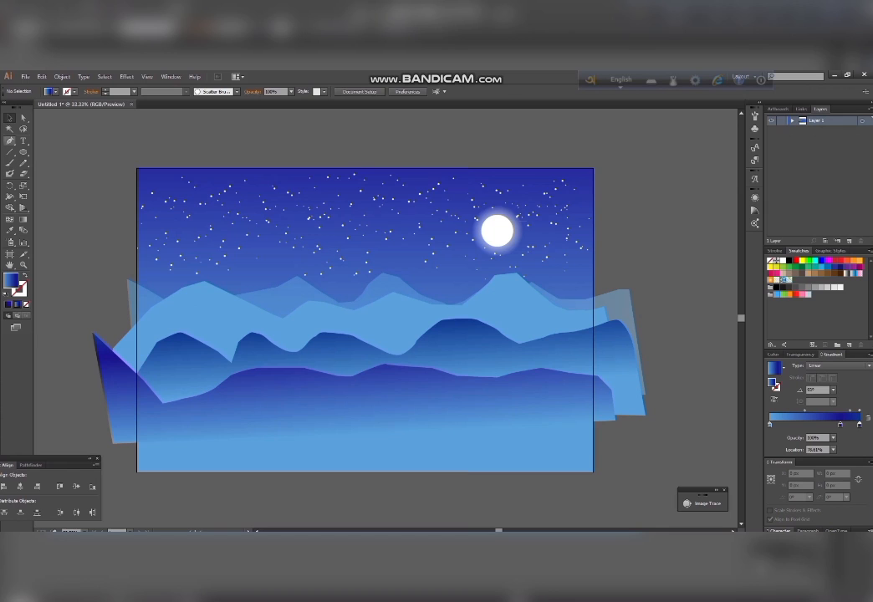
Step: Draw a closed foreground hill over the artboard's lower-left corner, sloping down to the bottom edge
{"action": "left_click", "coordinate": [84, 436]}
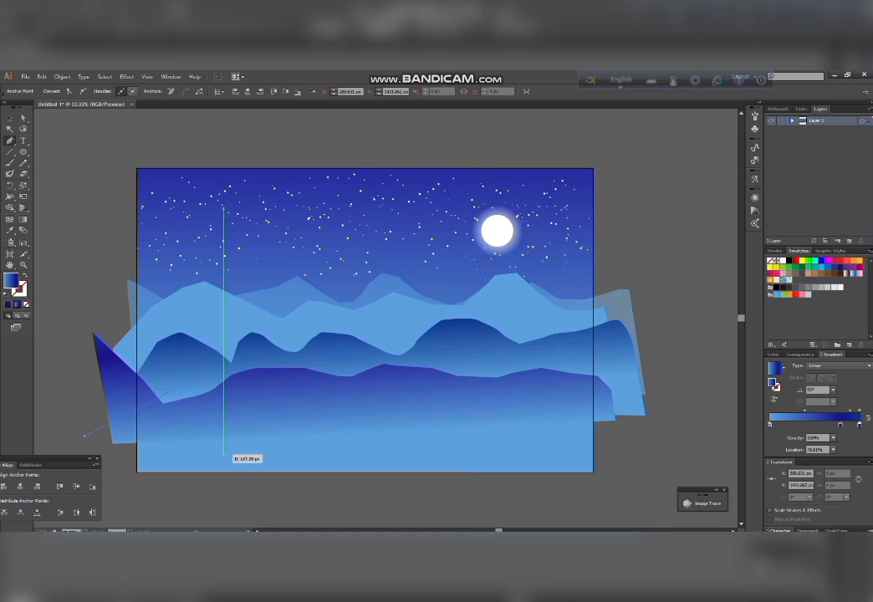
{"action": "left_click", "coordinate": [180, 386]}
{"action": "key", "text": "ctrl+z"}
{"action": "left_click_drag", "start_coordinate": [173, 376], "coordinate": [192, 385]}
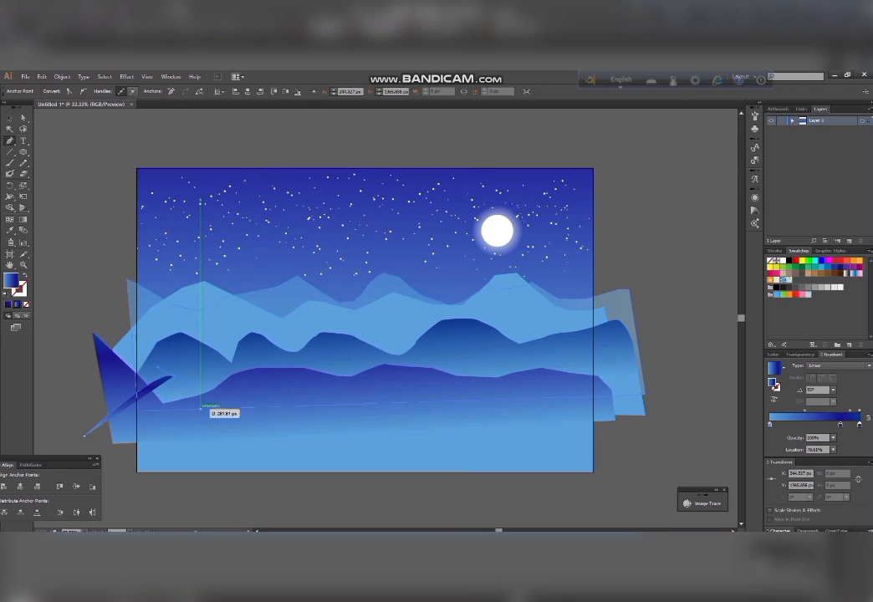
{"action": "left_click_drag", "start_coordinate": [246, 432], "coordinate": [259, 464]}
{"action": "left_click", "coordinate": [312, 475]}
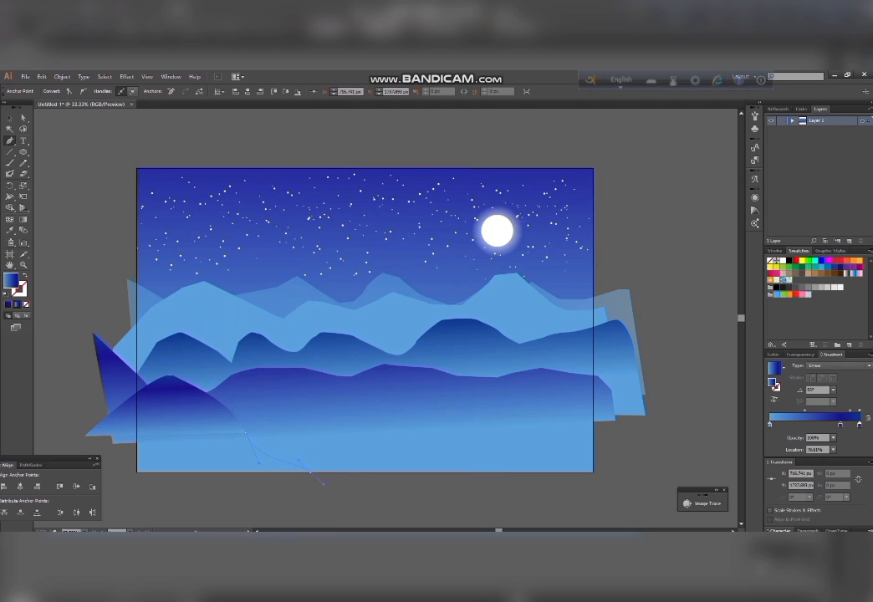
{"action": "left_click", "coordinate": [119, 489]}
{"action": "left_click", "coordinate": [84, 436]}
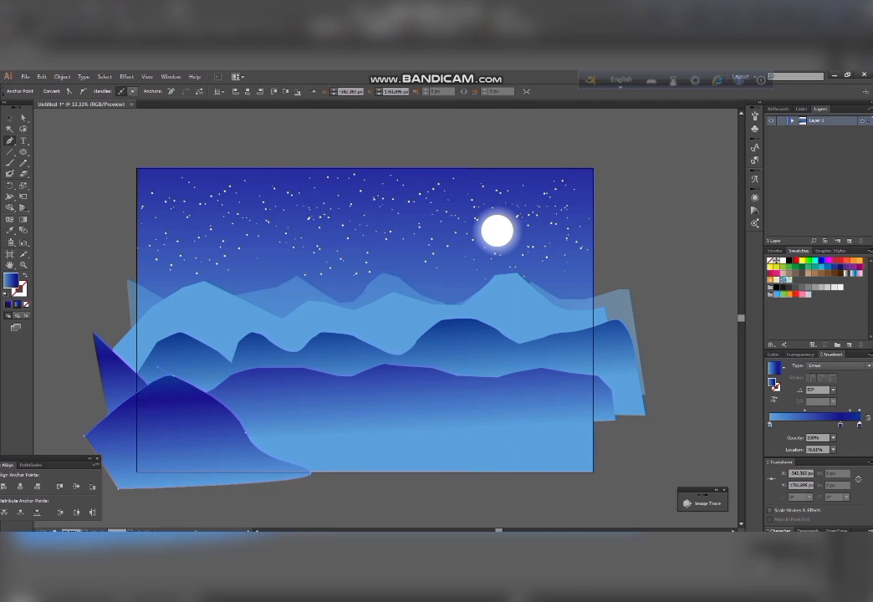
Step: Draw a second closed foreground hill over the artboard's lower-right corner, rising towards the right edge
{"action": "left_click", "coordinate": [393, 478]}
{"action": "left_click_drag", "start_coordinate": [442, 444], "coordinate": [498, 434]}
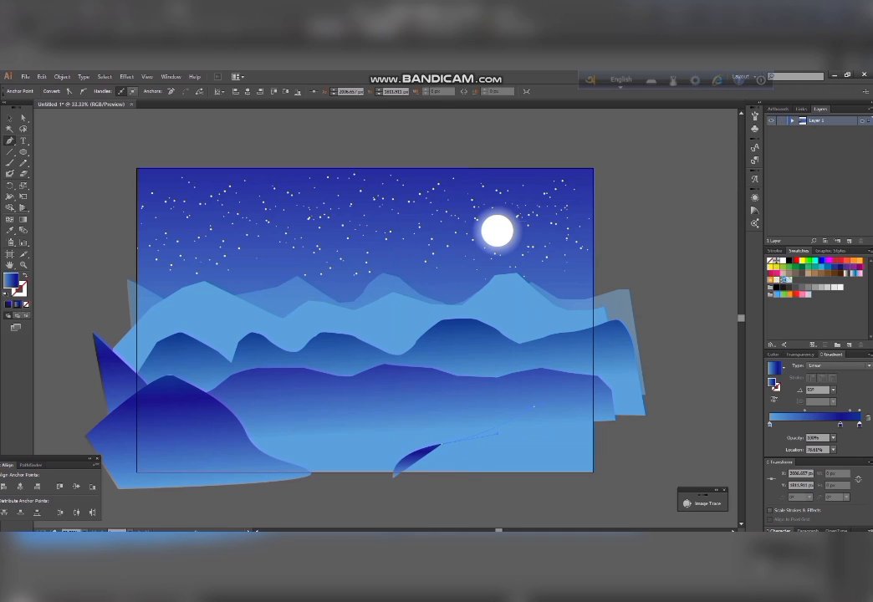
{"action": "left_click", "coordinate": [530, 408]}
{"action": "left_click_drag", "start_coordinate": [620, 384], "coordinate": [657, 415]}
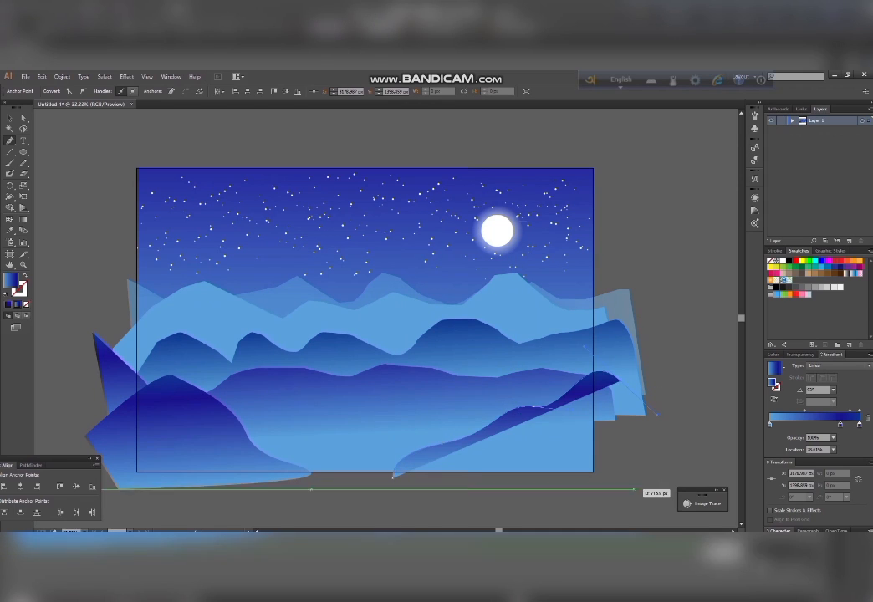
{"action": "left_click", "coordinate": [640, 494]}
{"action": "left_click", "coordinate": [393, 478]}
{"action": "left_click", "coordinate": [9, 118]}
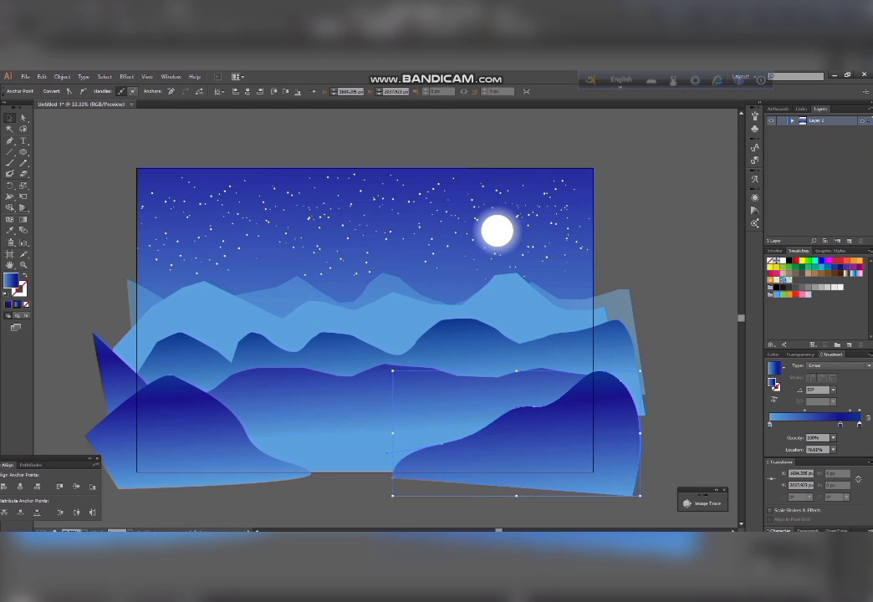
Step: Fill both foreground hills with solid black
{"action": "left_click", "coordinate": [174, 427], "text": "shift"}
{"action": "left_click", "coordinate": [784, 369]}
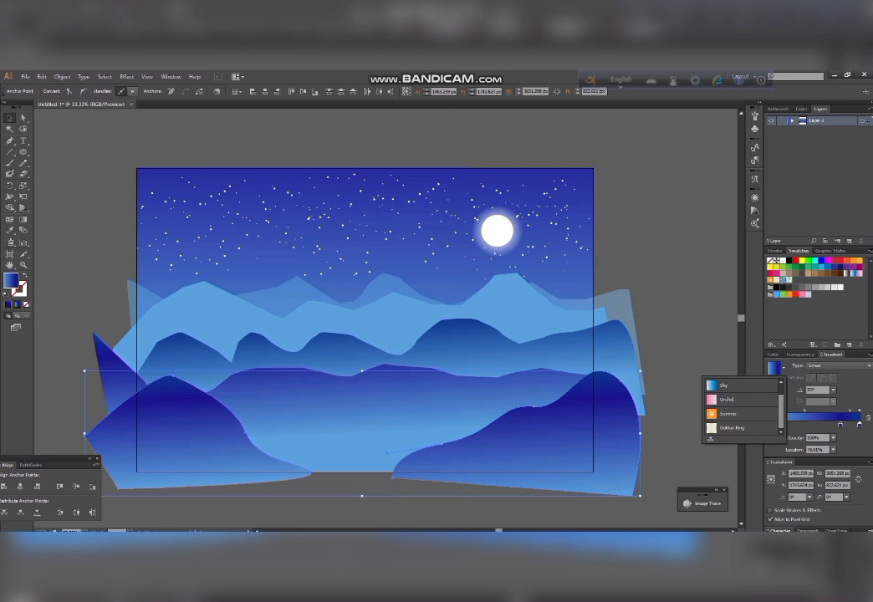
{"action": "scroll", "coordinate": [740, 387], "scroll_direction": "up", "scroll_amount": 1}
{"action": "left_click", "coordinate": [734, 386]}
{"action": "left_click_drag", "start_coordinate": [859, 425], "coordinate": [784, 425]}
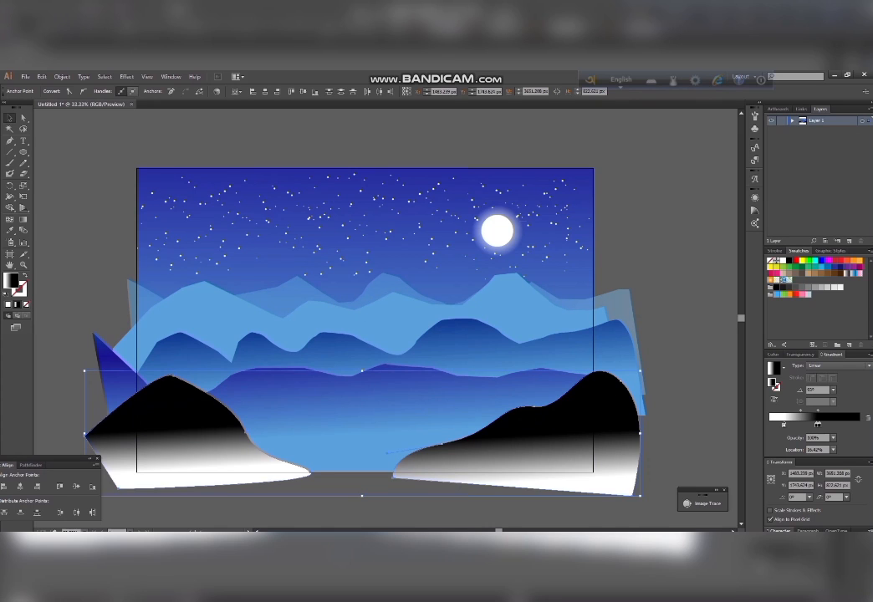
{"action": "left_click", "coordinate": [789, 260]}
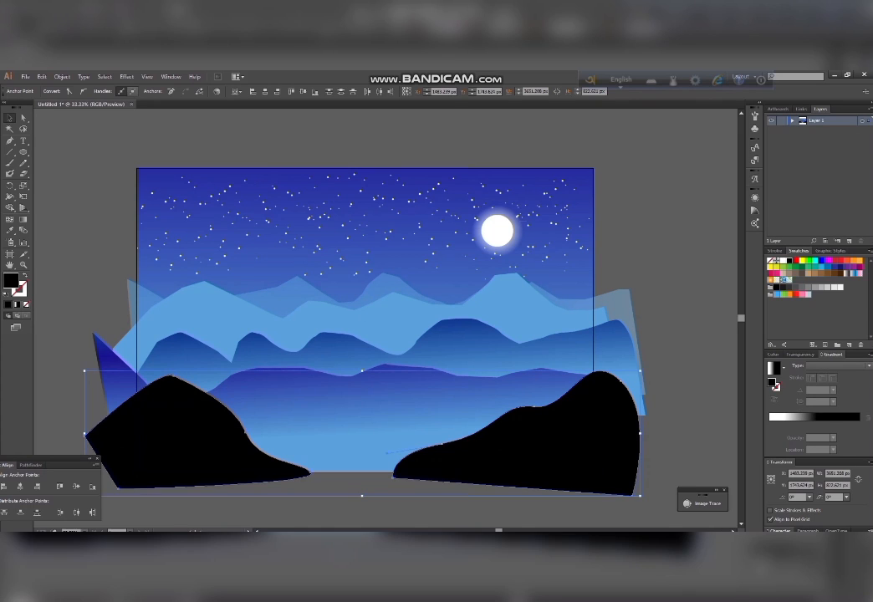
{"action": "key", "text": "ctrl+shift+a"}
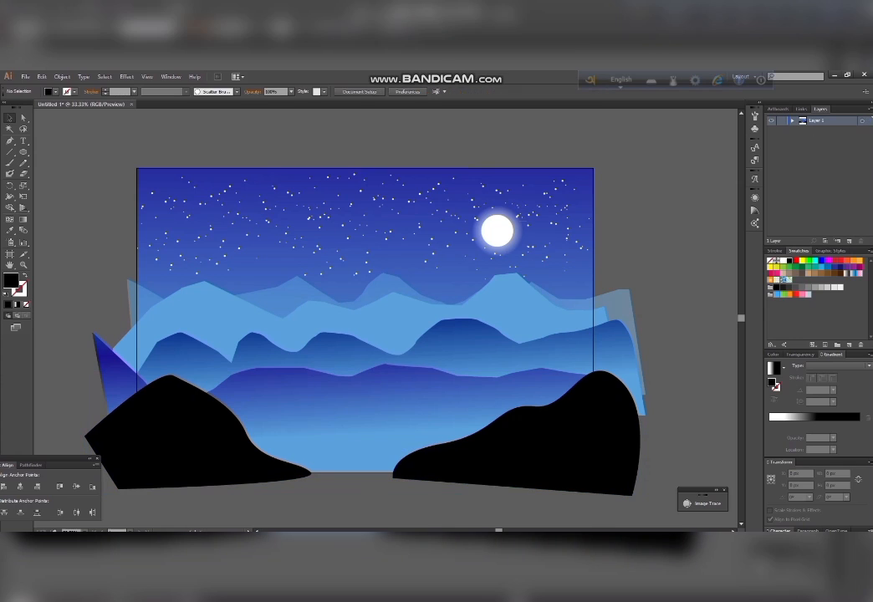
Step: Set the left foreground hill's opacity to 60%
{"action": "left_click", "coordinate": [191, 428]}
{"action": "left_click", "coordinate": [291, 92]}
{"action": "left_click", "coordinate": [301, 161]}
{"action": "key", "text": "ctrl+shift+a"}
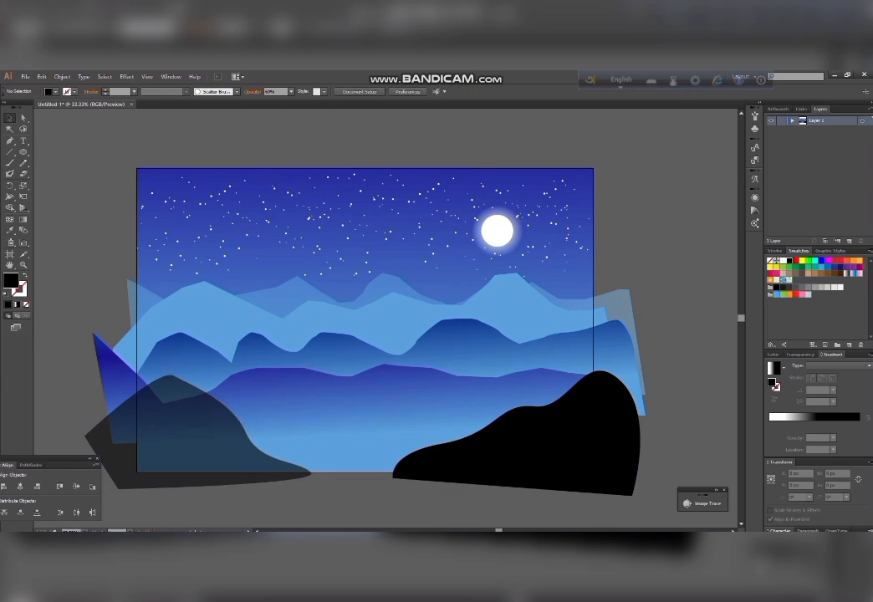
Step: Set the left foreground hill's opacity to 90%
{"action": "left_click", "coordinate": [291, 92]}
{"action": "left_click", "coordinate": [302, 192]}
{"action": "left_click", "coordinate": [192, 422]}
{"action": "left_click", "coordinate": [291, 92]}
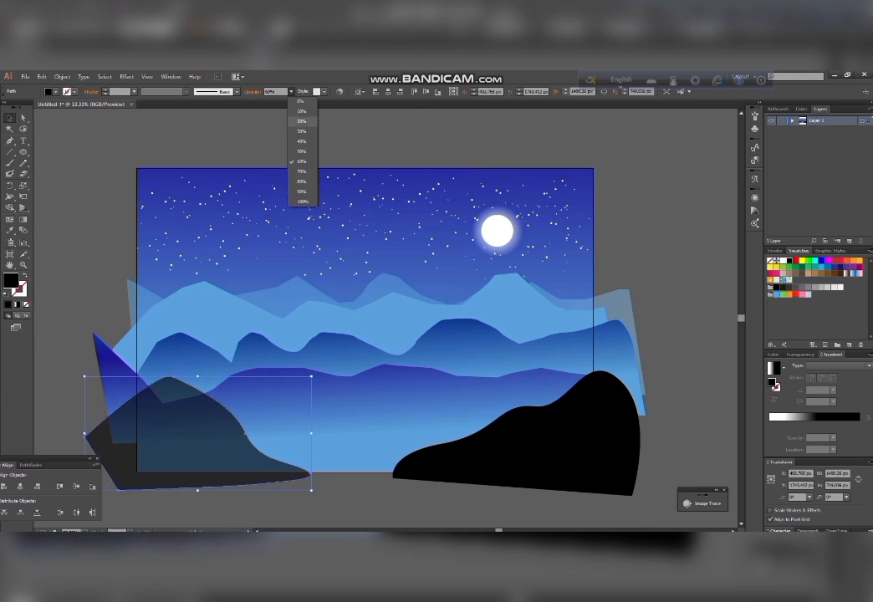
{"action": "left_click", "coordinate": [301, 202]}
{"action": "left_click", "coordinate": [292, 92]}
{"action": "left_click", "coordinate": [301, 182]}
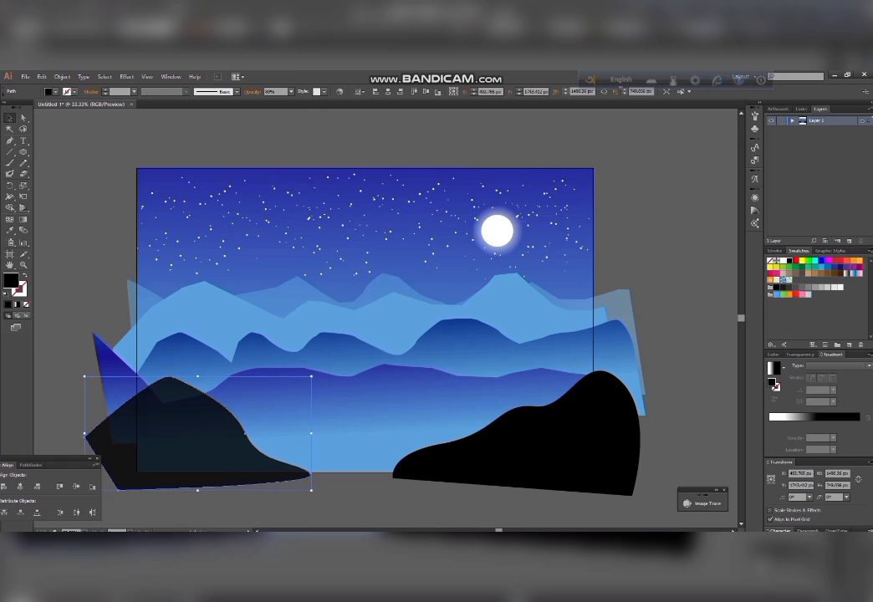
{"action": "left_click", "coordinate": [291, 92]}
{"action": "left_click", "coordinate": [301, 191]}
Step: Set the right foreground hill's opacity to 90% as well and clear the selection
{"action": "left_click", "coordinate": [519, 443]}
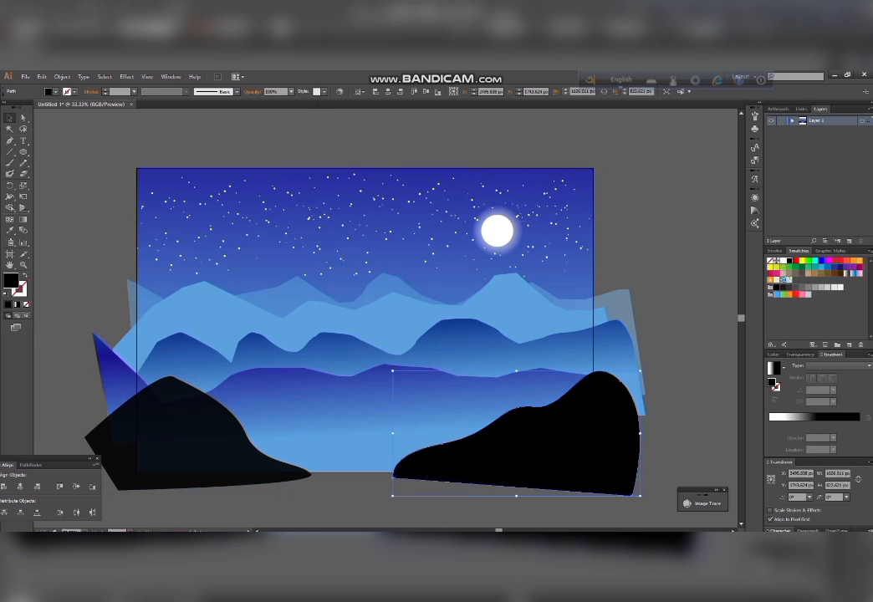
{"action": "left_click", "coordinate": [291, 92]}
{"action": "left_click", "coordinate": [301, 191]}
{"action": "left_click", "coordinate": [376, 138]}
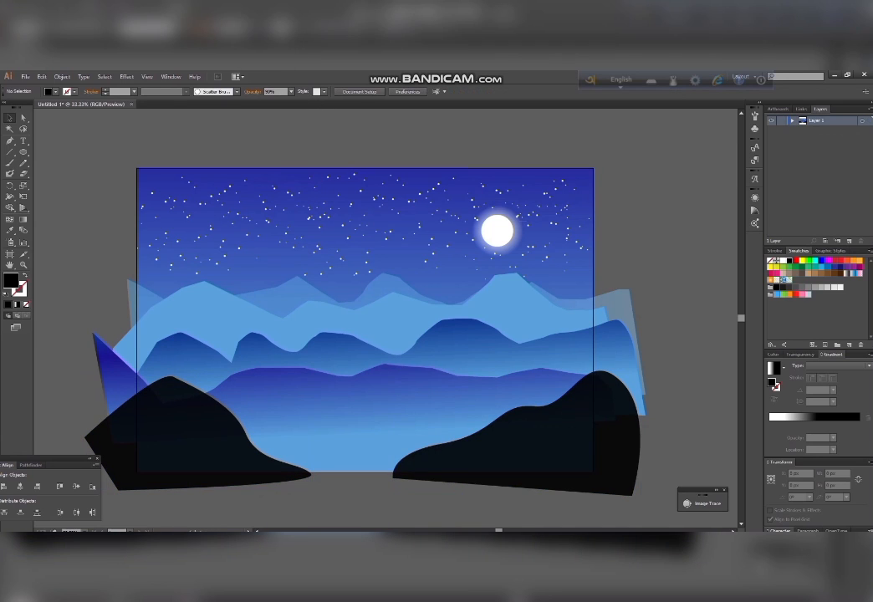
Step: Adjust the end stop of the nearest blue hill's gradient and clear the selection
{"action": "left_click", "coordinate": [376, 398]}
{"action": "left_click_drag", "start_coordinate": [848, 425], "coordinate": [860, 425]}
{"action": "key", "text": "ctrl+shift+a"}
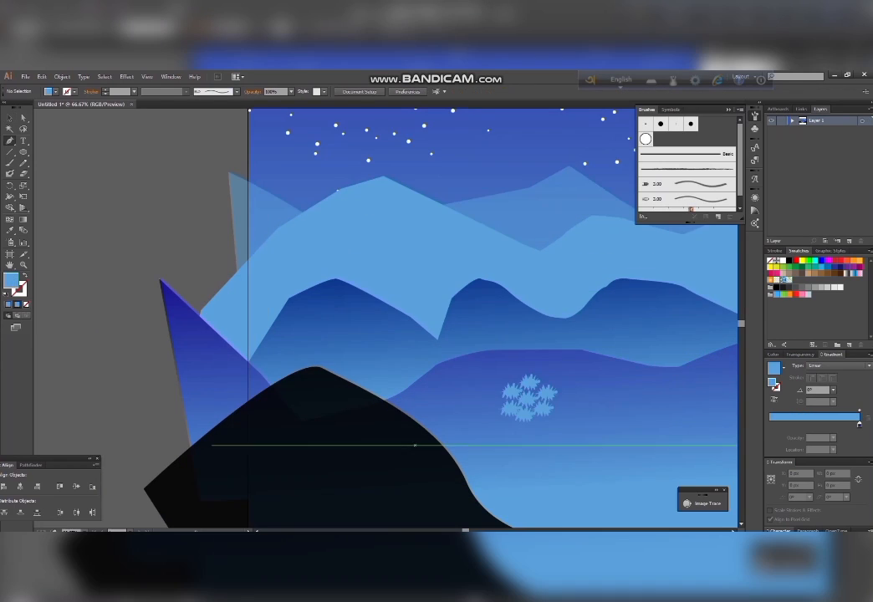
Step: Draw a closed tree trunk about 425 px tall on the left foreground hill's slope, forking into two curved branches
{"action": "left_click", "coordinate": [389, 424]}
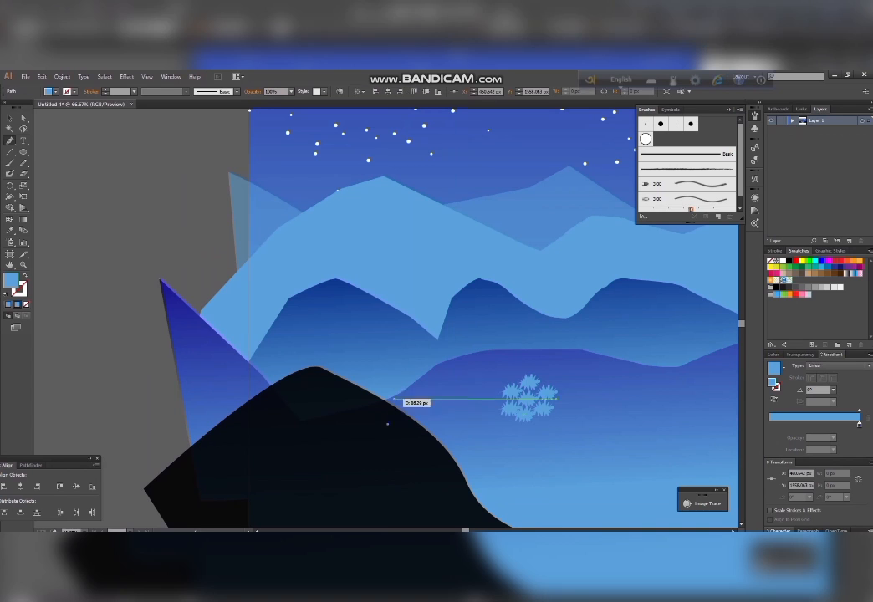
{"action": "left_click_drag", "start_coordinate": [362, 304], "coordinate": [354, 304]}
{"action": "left_click_drag", "start_coordinate": [316, 276], "coordinate": [315, 277]}
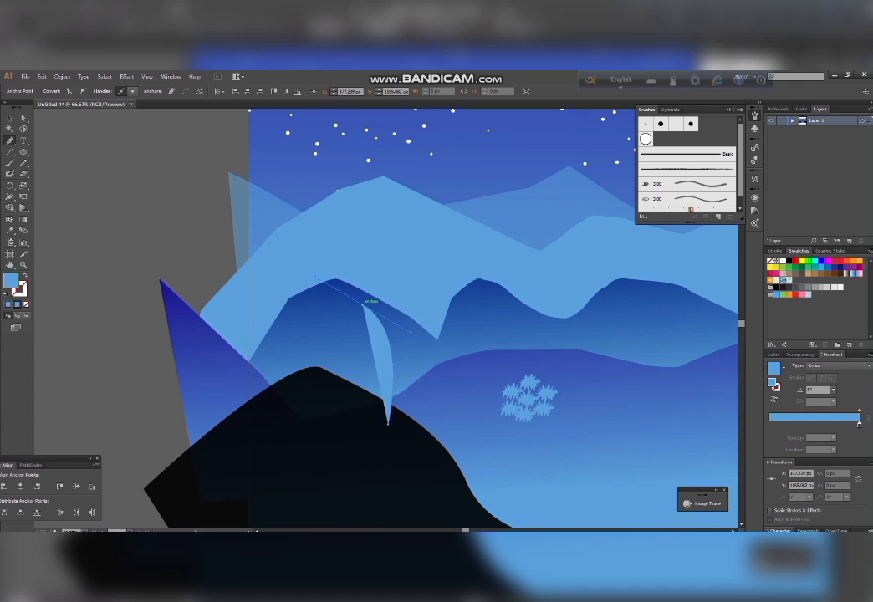
{"action": "left_click", "coordinate": [366, 302]}
{"action": "left_click_drag", "start_coordinate": [393, 337], "coordinate": [391, 360]}
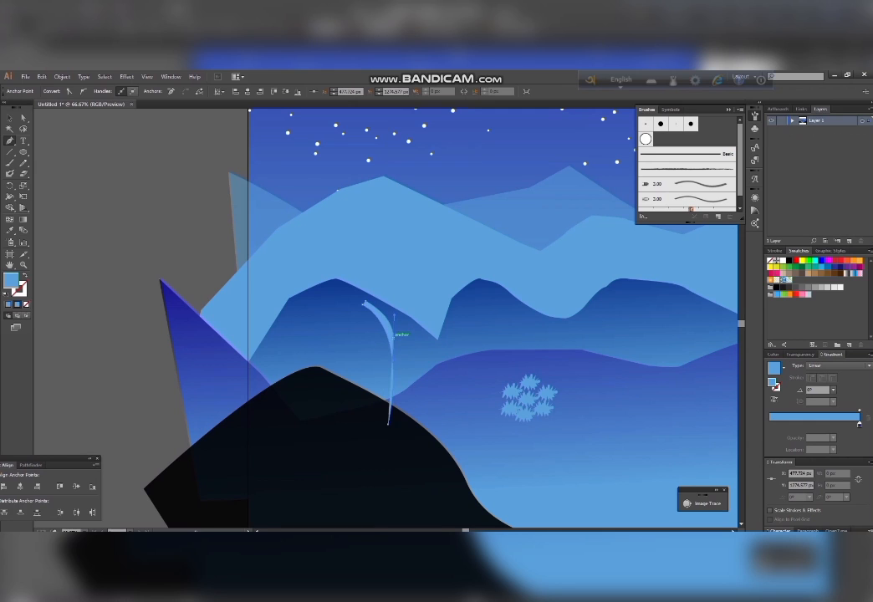
{"action": "left_click_drag", "start_coordinate": [421, 320], "coordinate": [403, 366]}
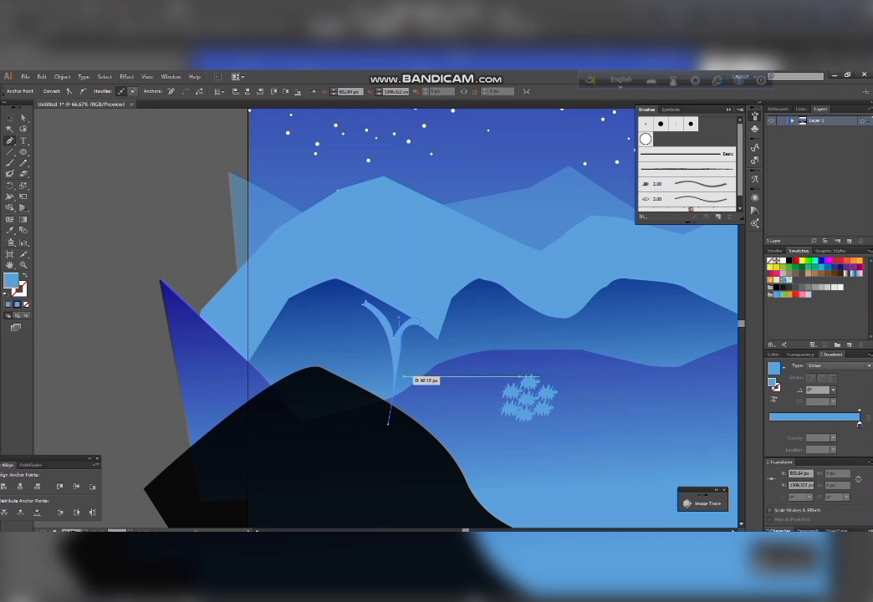
{"action": "mouse_move", "coordinate": [388, 423]}
{"action": "left_mouse_down"}
{"action": "mouse_move", "coordinate": [400, 393]}
{"action": "mouse_move", "coordinate": [394, 435]}
{"action": "left_mouse_up"}
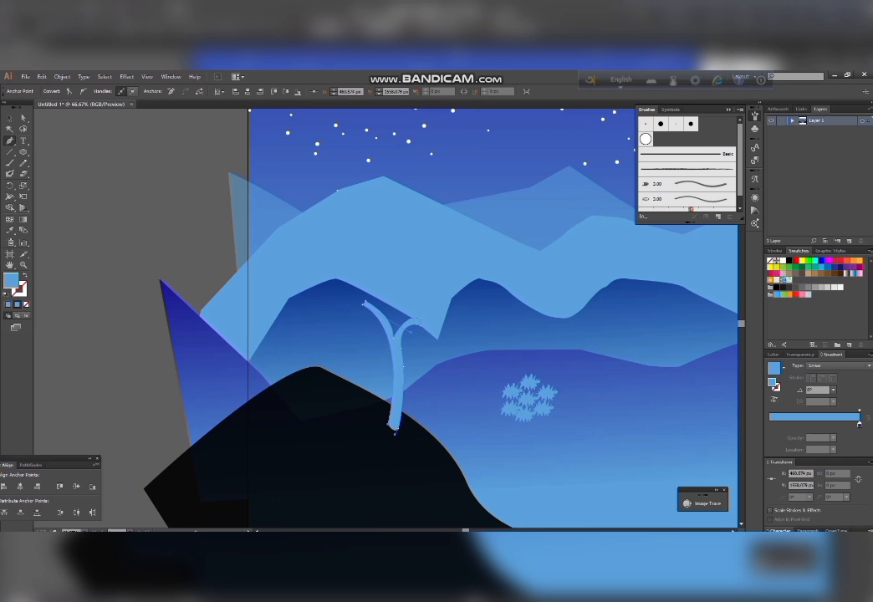
Step: Fill the forked tree trunk with solid black
{"action": "left_click", "coordinate": [9, 118]}
{"action": "left_click", "coordinate": [398, 377]}
{"action": "left_click", "coordinate": [55, 92]}
{"action": "left_click", "coordinate": [26, 108]}
{"action": "key", "text": "p"}
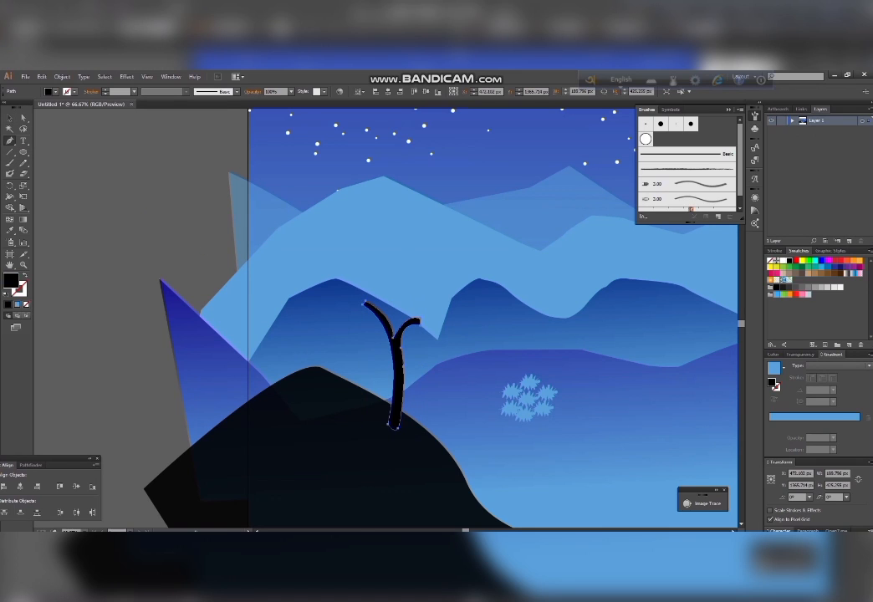
{"action": "left_click", "coordinate": [331, 300]}
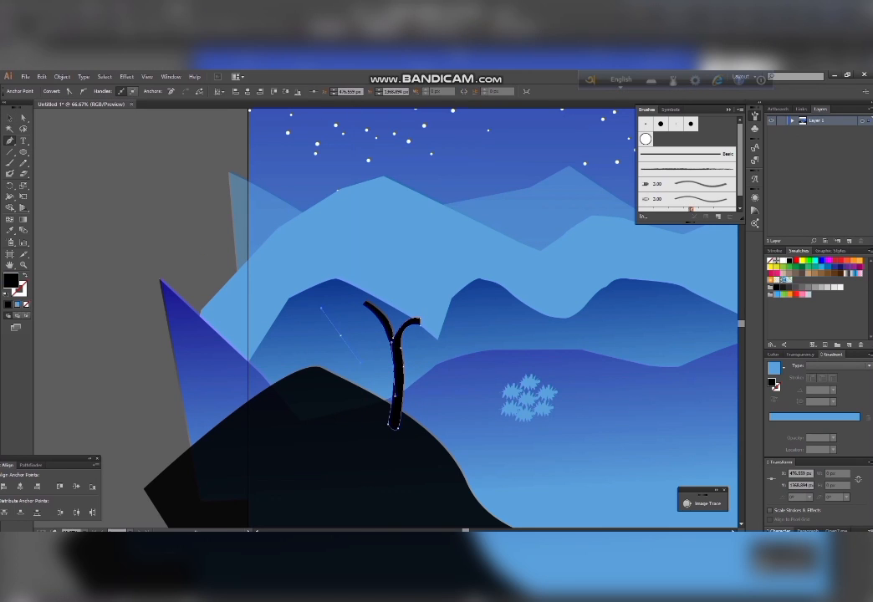
{"action": "key", "text": "ctrl+z"}
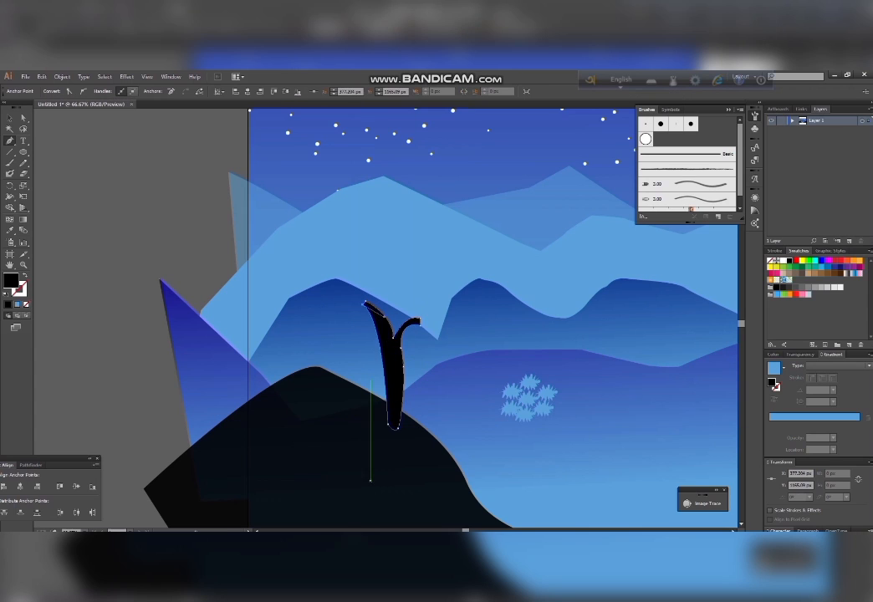
{"action": "left_click_drag", "start_coordinate": [362, 346], "coordinate": [362, 256]}
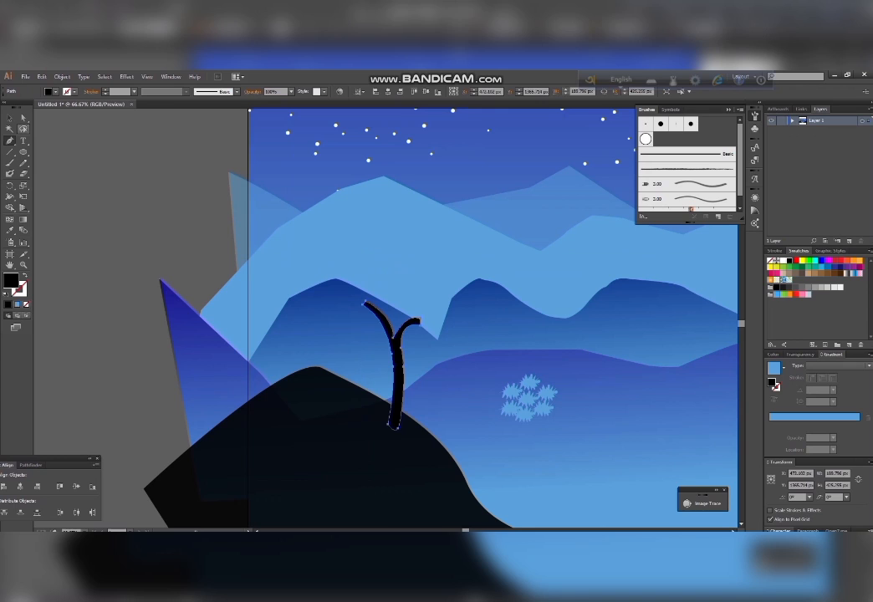
Step: Try to draw a curved black branch reaching up and left from the trunk just below the fork
{"action": "key", "text": "ctrl+shift+a"}
{"action": "left_click_drag", "start_coordinate": [349, 318], "coordinate": [392, 358]}
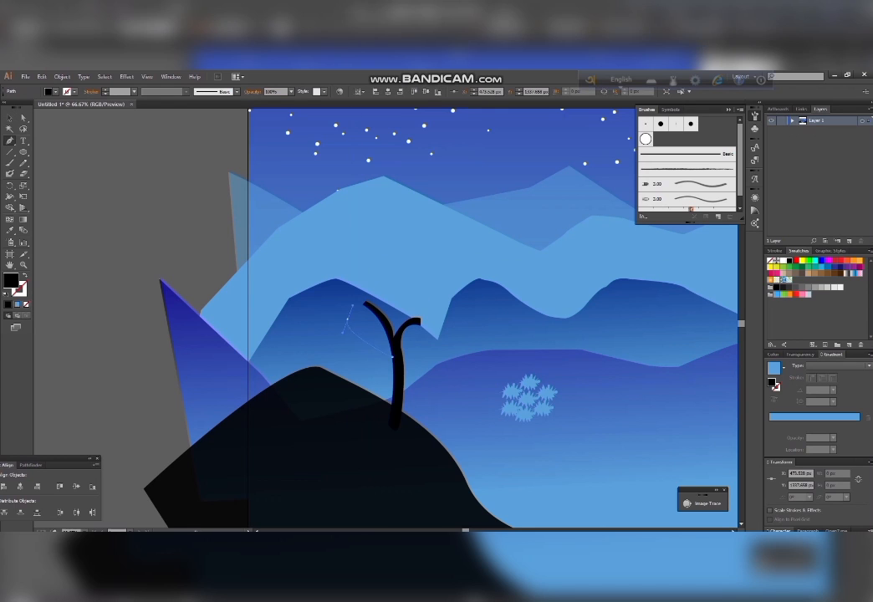
{"action": "left_click", "coordinate": [393, 358]}
{"action": "left_click_drag", "start_coordinate": [349, 321], "coordinate": [468, 331]}
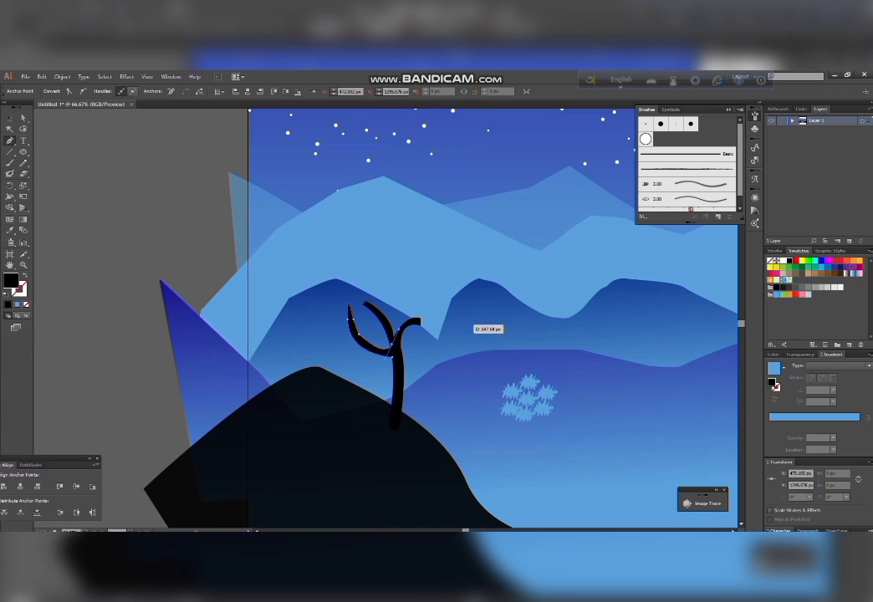
{"action": "key", "text": "ctrl+shift+a"}
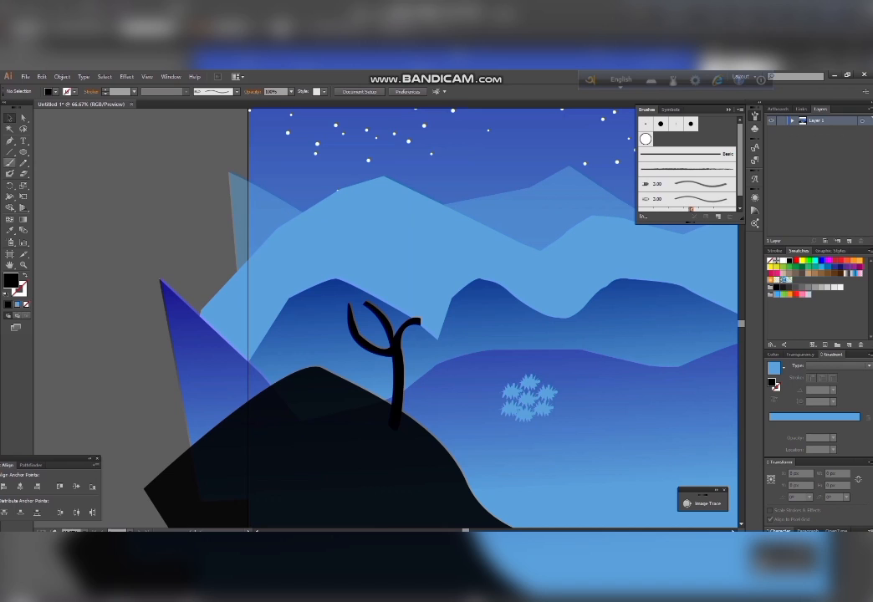
Step: Draw a tall pointed branch rising from the left fork and remove the curved branch below it
{"action": "mouse_move", "coordinate": [381, 310]}
{"action": "left_mouse_down"}
{"action": "mouse_move", "coordinate": [408, 278]}
{"action": "mouse_move", "coordinate": [391, 248]}
{"action": "mouse_move", "coordinate": [384, 325]}
{"action": "left_mouse_up"}
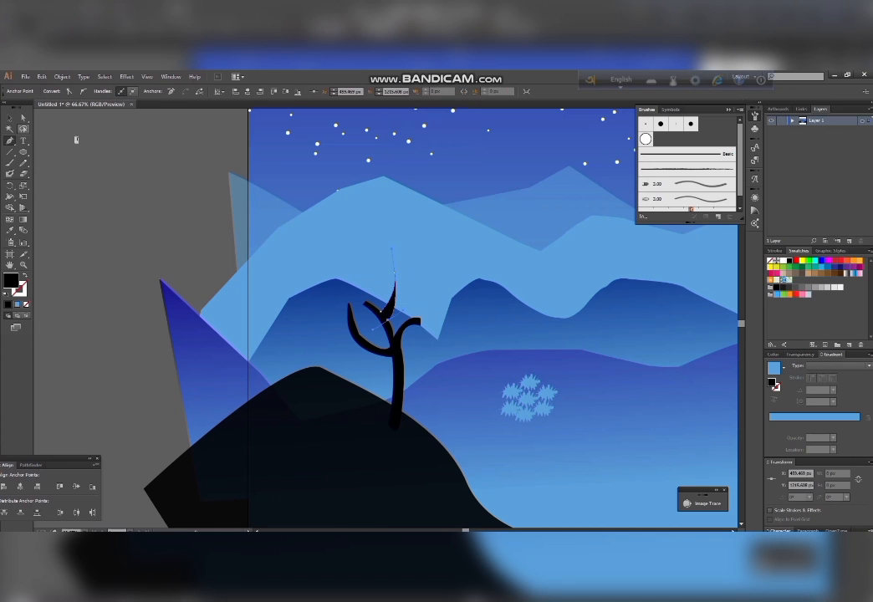
{"action": "key", "text": "v"}
{"action": "key", "text": "ctrl+shift+a"}
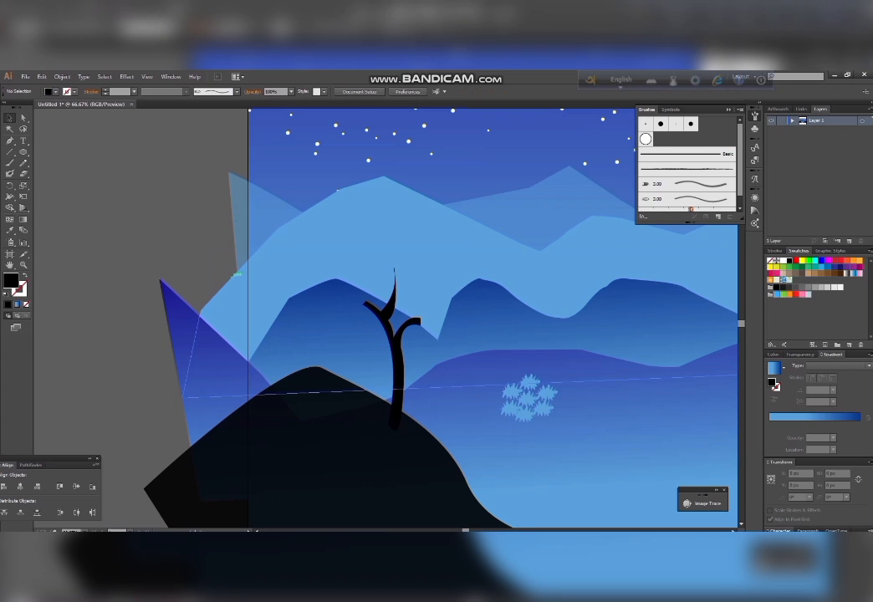
Step: Draw a closed, curved pointed branch sweeping up and left from the point where the trunk forks
{"action": "left_click_drag", "start_coordinate": [339, 299], "coordinate": [434, 329]}
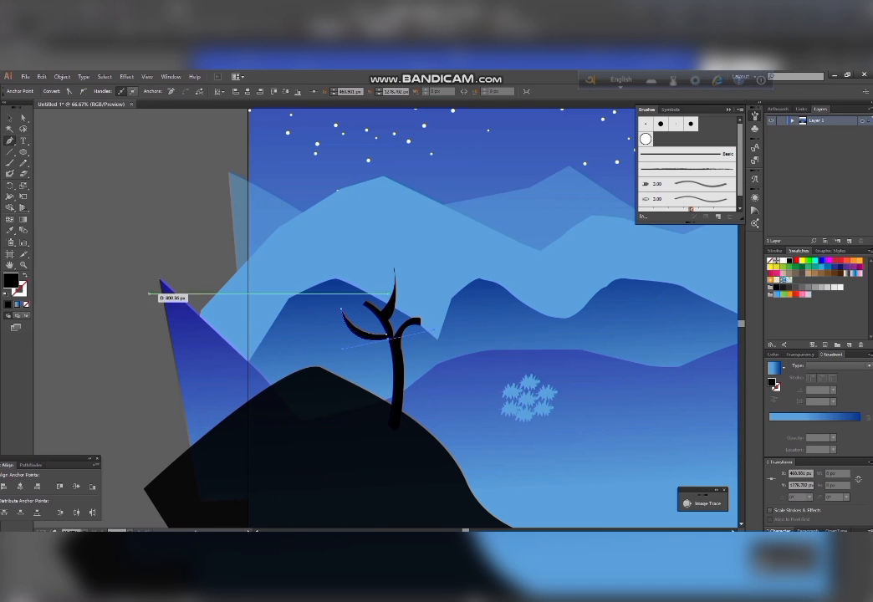
{"action": "key", "text": "ctrl+shift+a"}
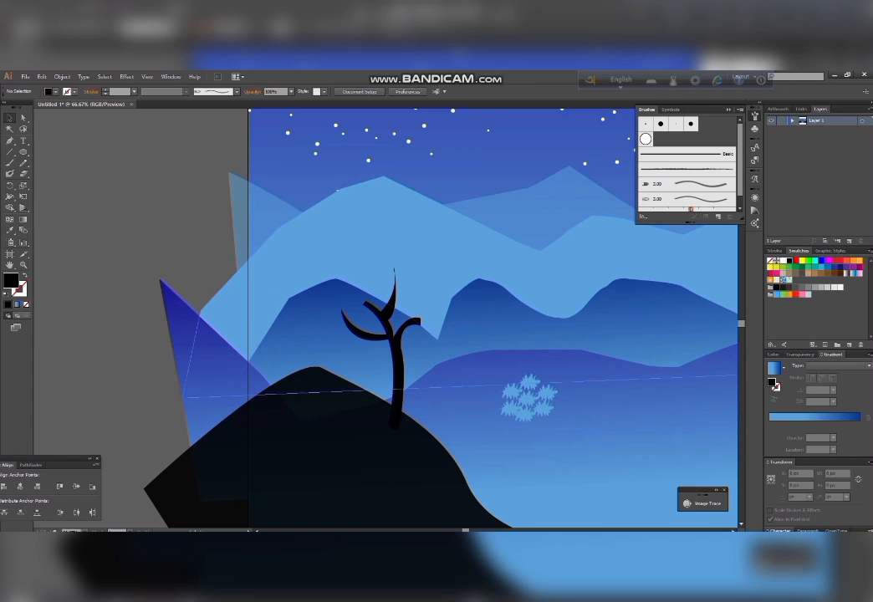
{"action": "left_click", "coordinate": [394, 385]}
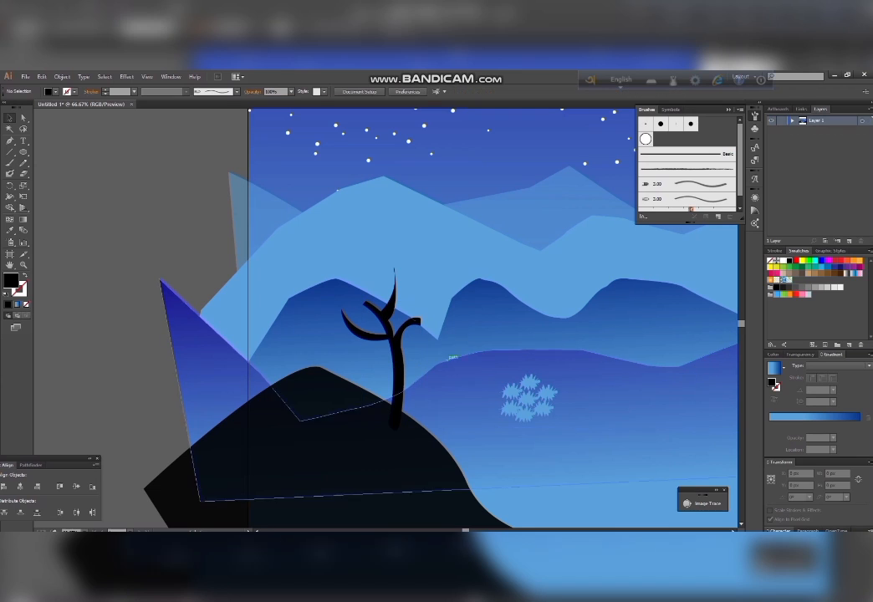
Step: Copy the blue leaf cluster onto the tip of the tree's tallest branch and fill the copy with black
{"action": "left_click", "coordinate": [529, 399]}
{"action": "left_click_drag", "start_coordinate": [532, 407], "coordinate": [410, 269]}
{"action": "left_click", "coordinate": [49, 91]}
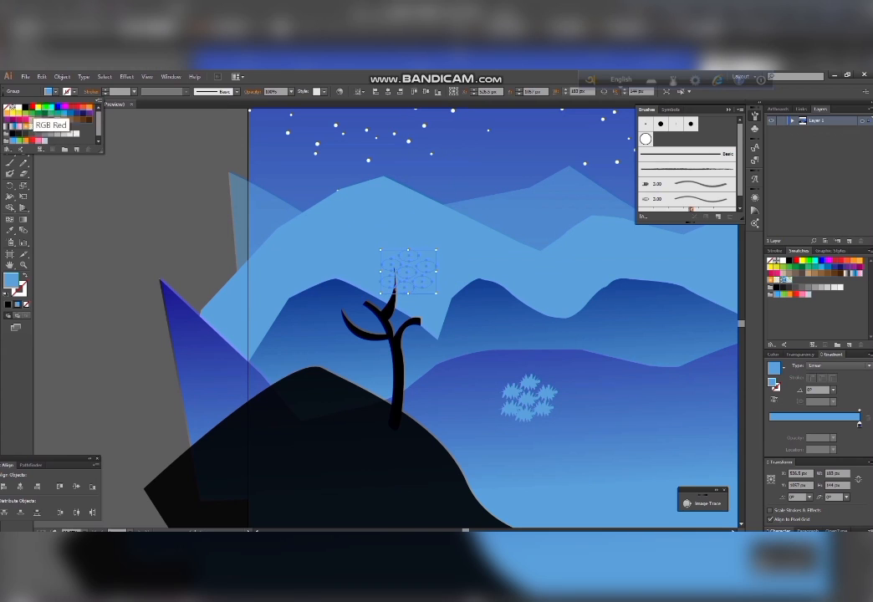
{"action": "left_click", "coordinate": [23, 111]}
{"action": "key", "text": "Escape"}
Step: Fill the second leaf cluster copy, overlapping the first on its upper left, with black and clear the selection
{"action": "left_click", "coordinate": [50, 92]}
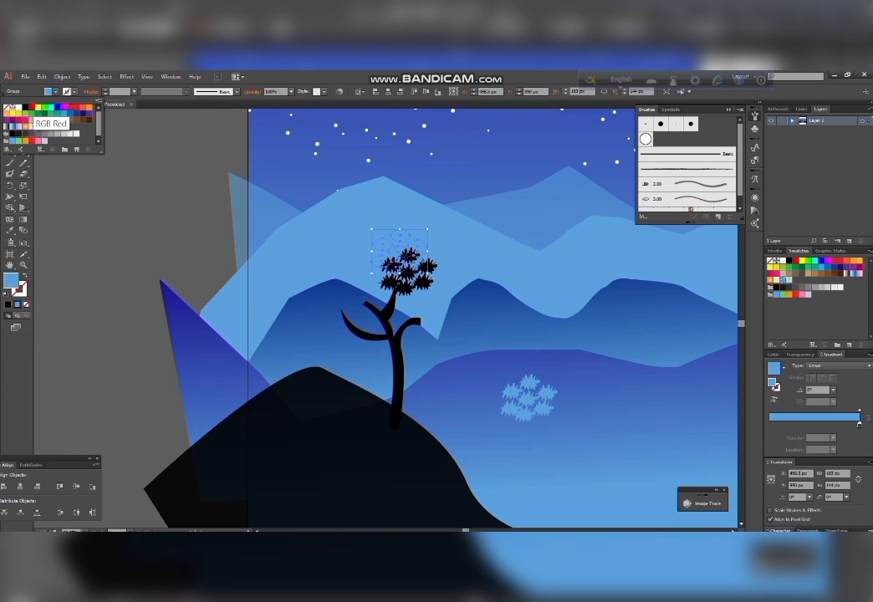
{"action": "left_click", "coordinate": [25, 107]}
{"action": "left_click", "coordinate": [134, 218]}
{"action": "left_click", "coordinate": [134, 217]}
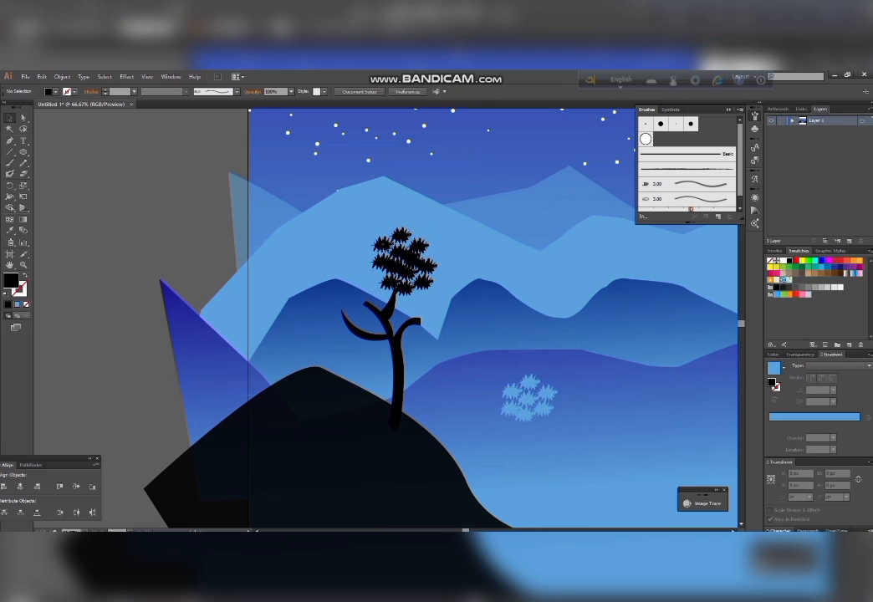
Step: Spread copies of the black leaf clusters around the branches to form a full crown and delete the blue source cluster
{"action": "left_click_drag", "start_coordinate": [377, 263], "coordinate": [429, 292]}
{"action": "left_click_drag", "start_coordinate": [426, 289], "coordinate": [365, 217]}
{"action": "left_click", "coordinate": [422, 297]}
{"action": "left_click", "coordinate": [419, 172]}
{"action": "left_click", "coordinate": [529, 398]}
{"action": "key", "text": "Delete"}
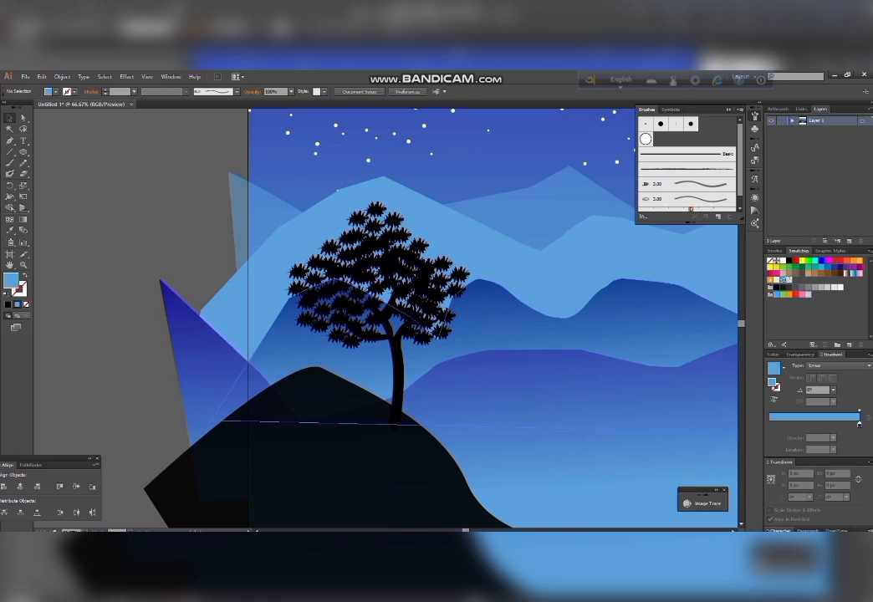
Step: Try to select the tree's leaf clusters and branches one by one, then clear the selection
{"action": "scroll", "coordinate": [442, 368], "scroll_direction": "down", "scroll_amount": 2}
{"action": "scroll", "coordinate": [419, 360], "scroll_direction": "right", "scroll_amount": 3}
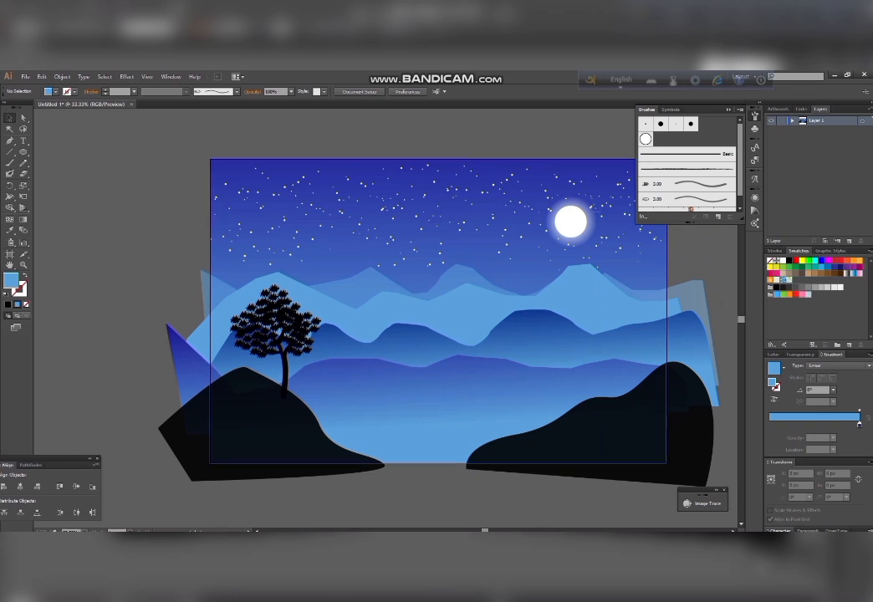
{"action": "left_click", "coordinate": [282, 311]}
{"action": "scroll", "coordinate": [276, 326], "scroll_direction": "up", "scroll_amount": 2}
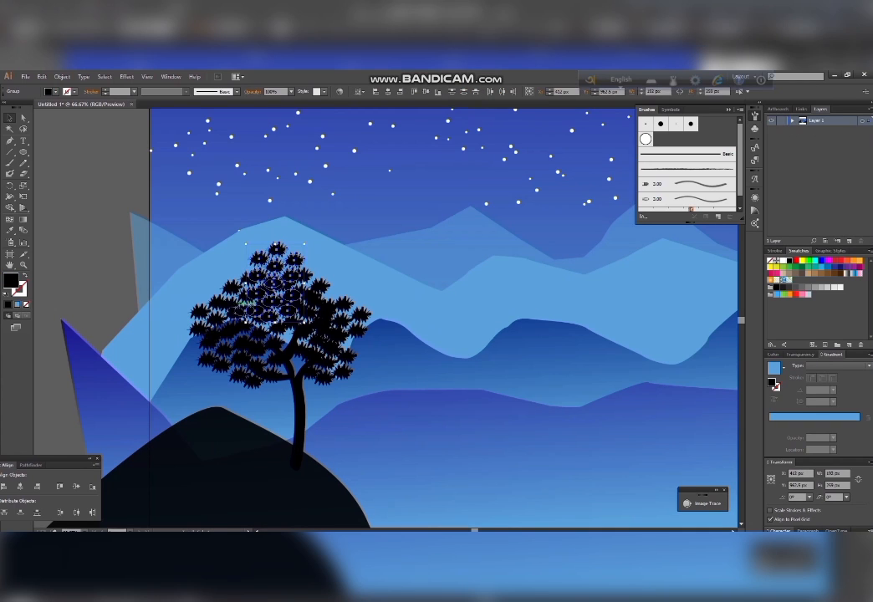
{"action": "left_click", "coordinate": [210, 312], "text": "shift"}
{"action": "left_click", "coordinate": [265, 368], "text": "shift"}
{"action": "left_click", "coordinate": [289, 375], "text": "shift"}
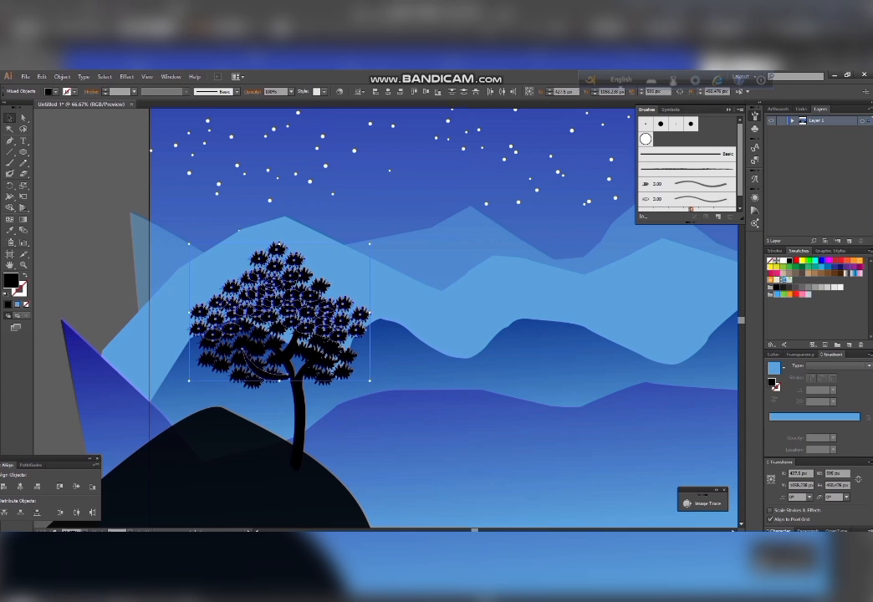
{"action": "key", "text": "ctrl+shift+a"}
Step: Try to select the whole tree with a selection area while excluding the landscape shapes behind it
{"action": "left_click_drag", "start_coordinate": [376, 432], "coordinate": [309, 352]}
{"action": "left_click", "coordinate": [260, 452], "text": "shift"}
{"action": "left_click", "coordinate": [359, 435], "text": "shift"}
{"action": "left_click", "coordinate": [385, 361], "text": "shift"}
{"action": "left_click", "coordinate": [395, 295], "text": "shift"}
{"action": "left_click", "coordinate": [395, 294], "text": "shift"}
{"action": "left_click", "coordinate": [395, 294], "text": "shift"}
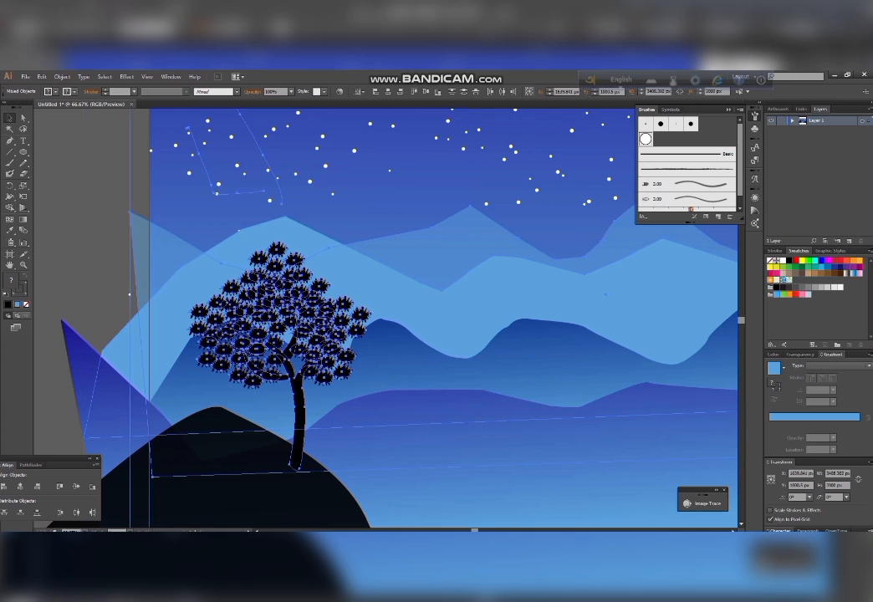
{"action": "key", "text": "ctrl+shift+a"}
Step: Try to select the tree with a new selection area and move it left, then undo the move and clear the selection
{"action": "scroll", "coordinate": [362, 308], "scroll_direction": "down", "scroll_amount": 1}
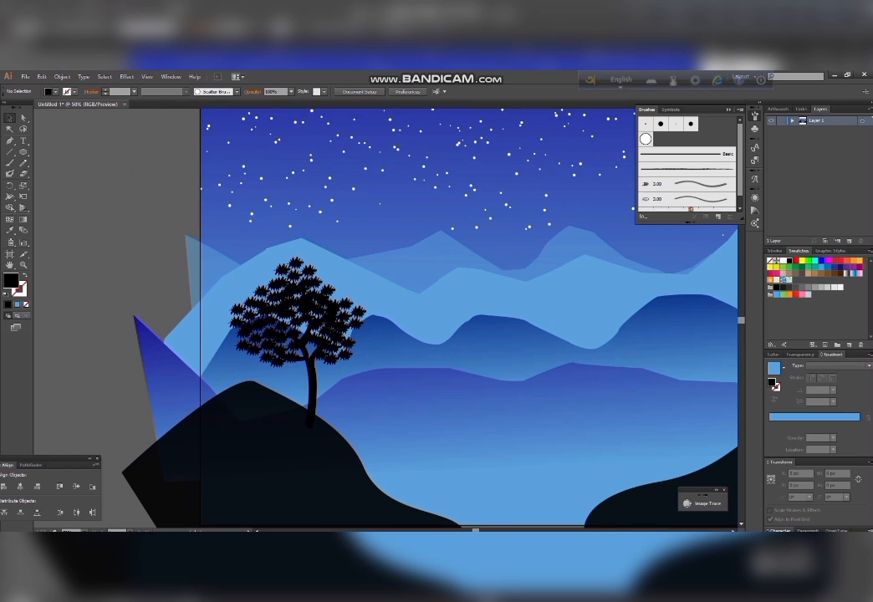
{"action": "left_click_drag", "start_coordinate": [360, 426], "coordinate": [360, 425]}
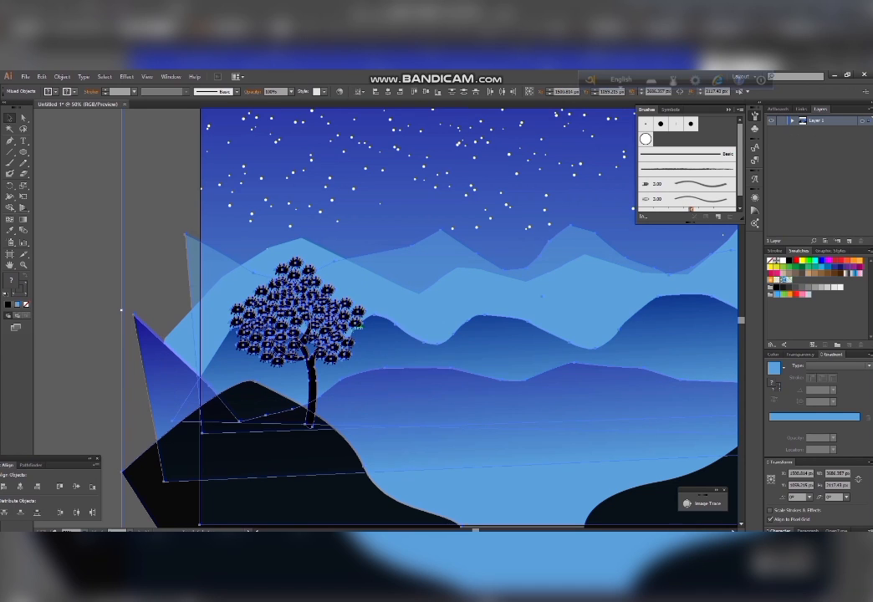
{"action": "left_click", "coordinate": [310, 456], "text": "shift"}
{"action": "left_click", "coordinate": [381, 431], "text": "shift"}
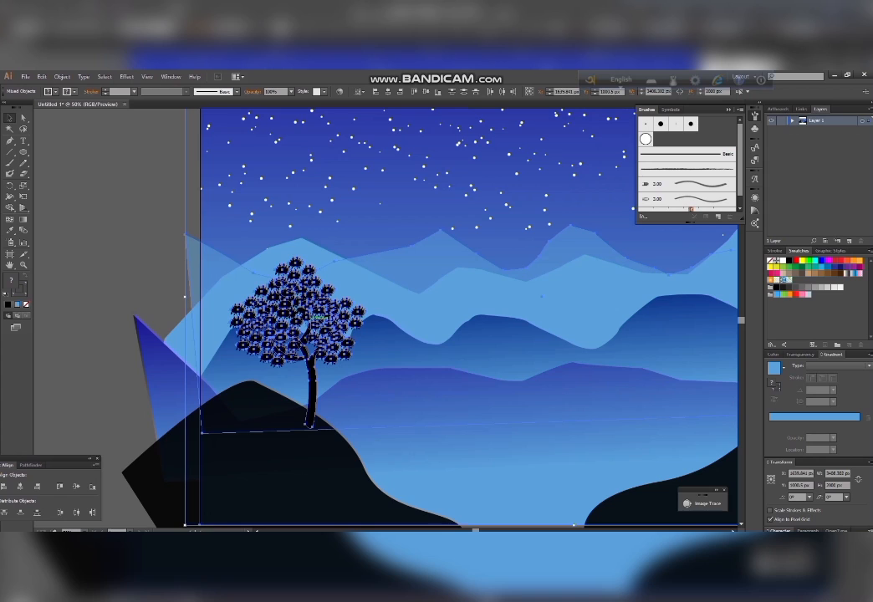
{"action": "scroll", "coordinate": [318, 318], "scroll_direction": "down", "scroll_amount": 1}
{"action": "left_click_drag", "start_coordinate": [309, 330], "coordinate": [127, 343]}
{"action": "key", "text": "ctrl+z"}
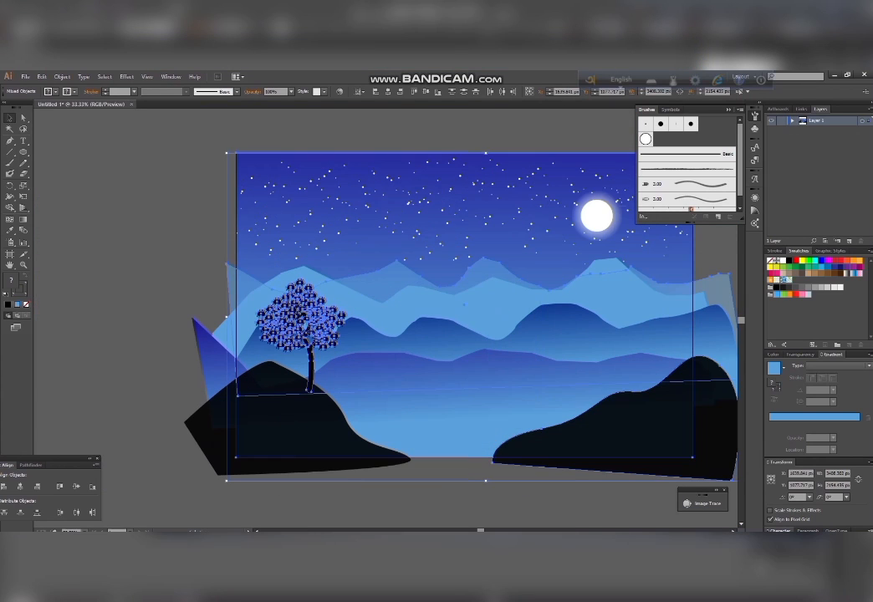
{"action": "key", "text": "ctrl+shift+a"}
{"action": "scroll", "coordinate": [319, 356], "scroll_direction": "up", "scroll_amount": 1}
{"action": "scroll", "coordinate": [320, 356], "scroll_direction": "up", "scroll_amount": 2}
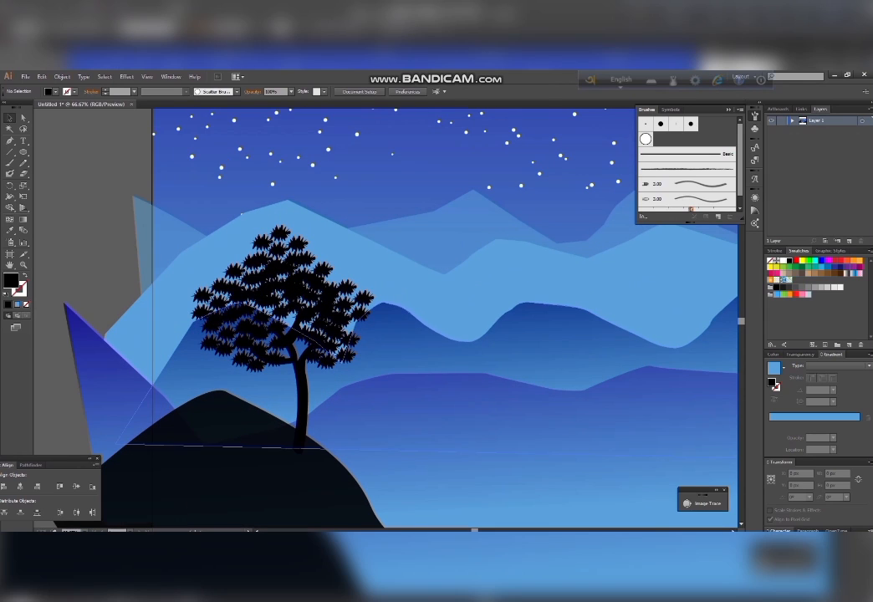
Step: Select all the tree's branches and leaf clusters, place a copy on the hill on the other side of the scene, and group it
{"action": "left_click", "coordinate": [298, 366]}
{"action": "left_click", "coordinate": [284, 356], "text": "shift"}
{"action": "left_click", "coordinate": [265, 342], "text": "shift"}
{"action": "left_click", "coordinate": [211, 343], "text": "shift"}
{"action": "left_click", "coordinate": [223, 307], "text": "shift"}
{"action": "left_click", "coordinate": [244, 269], "text": "shift"}
{"action": "left_click", "coordinate": [318, 285], "text": "shift"}
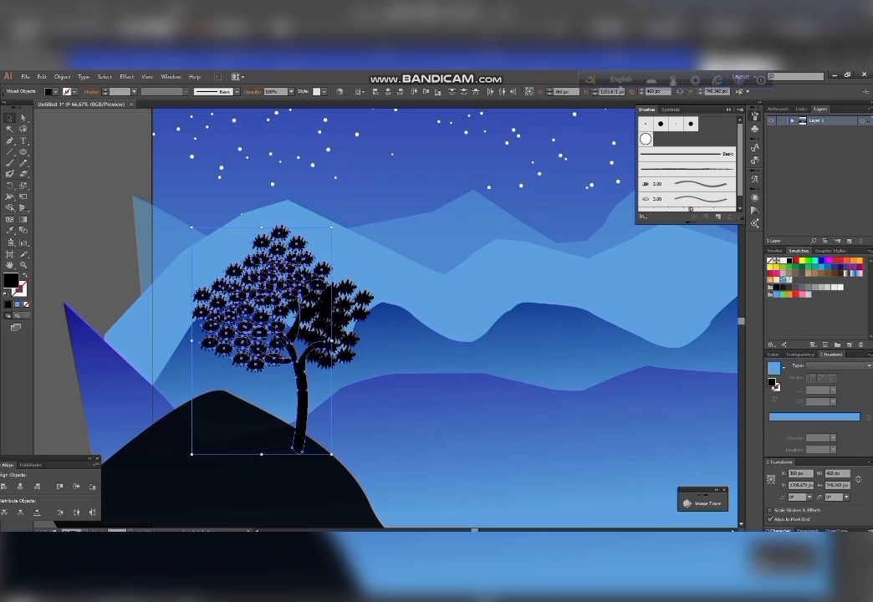
{"action": "left_click", "coordinate": [343, 331], "text": "shift"}
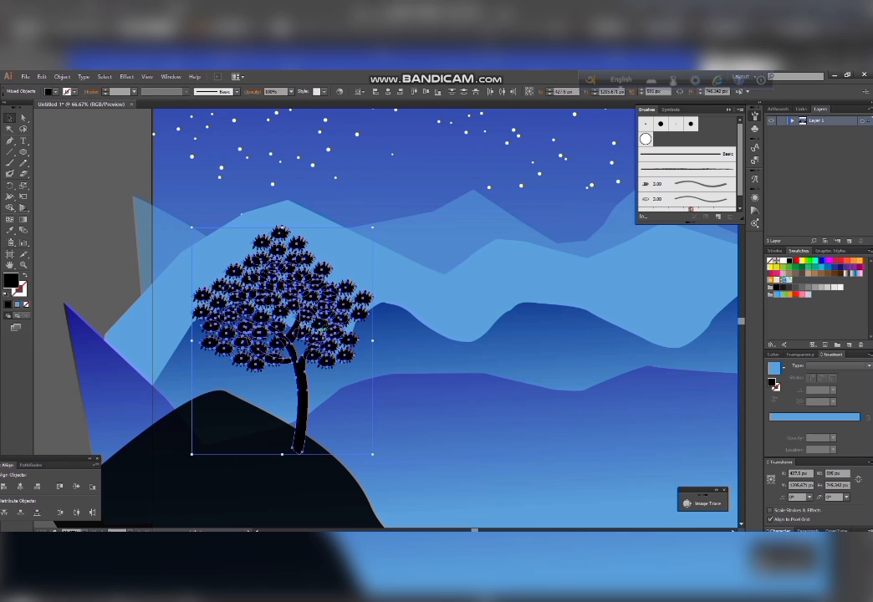
{"action": "key", "text": "ctrl+minus"}
{"action": "key", "text": "ctrl+minus"}
{"action": "left_click_drag", "start_coordinate": [285, 310], "coordinate": [615, 330]}
{"action": "key", "text": "ctrl+g"}
{"action": "left_click", "coordinate": [519, 494]}
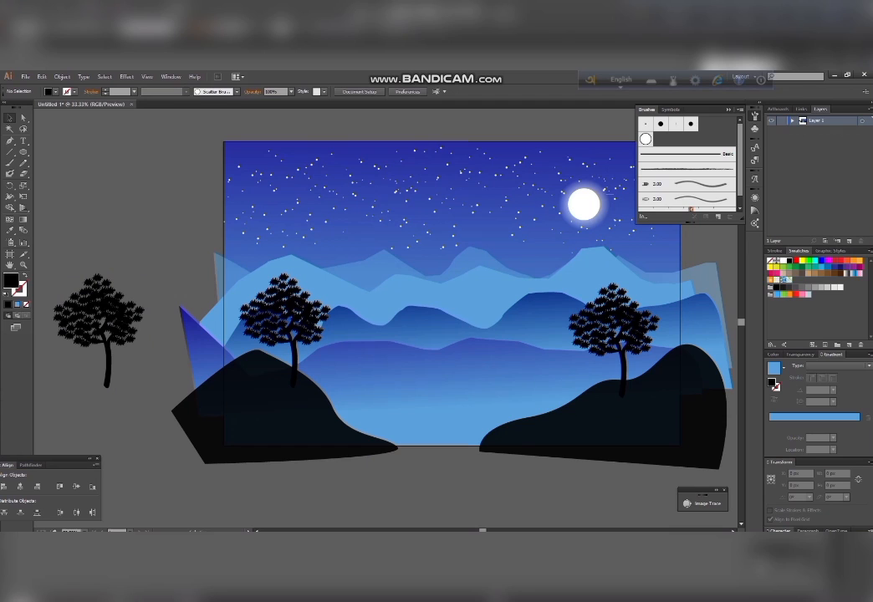
Step: Place a smaller, tilted copy of the tree on the left hill's slope and another copy near the right hill
{"action": "left_click_drag", "start_coordinate": [115, 331], "coordinate": [365, 343]}
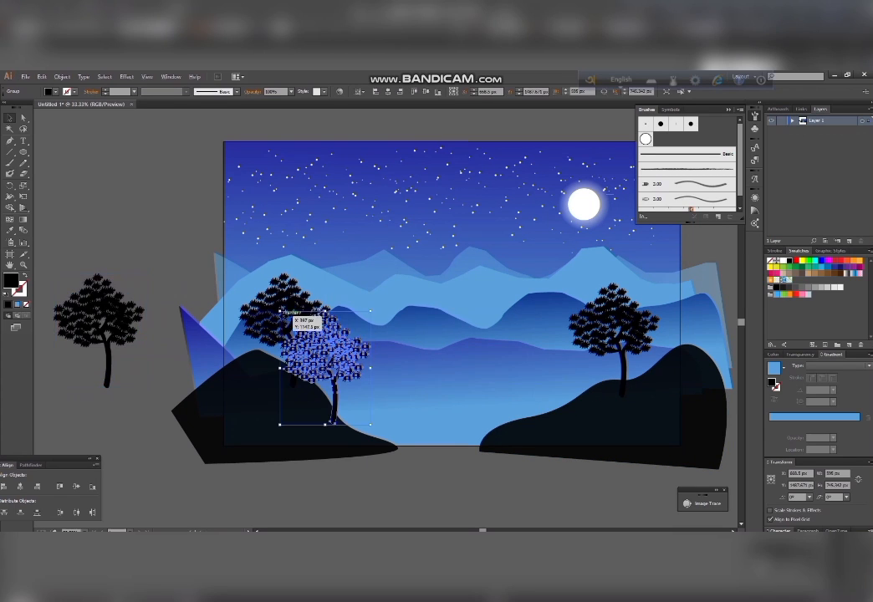
{"action": "left_click_drag", "start_coordinate": [280, 311], "coordinate": [382, 348]}
{"action": "left_click_drag", "start_coordinate": [348, 369], "coordinate": [520, 337]}
{"action": "left_click", "coordinate": [426, 489]}
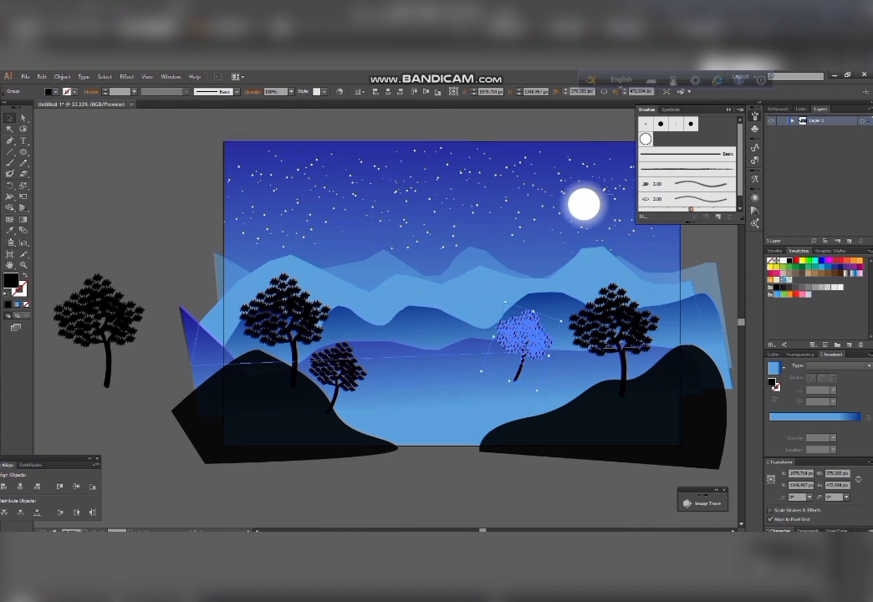
Step: Straighten the small tree copy near the right hill and move it down onto the hill's slope
{"action": "left_click", "coordinate": [526, 337]}
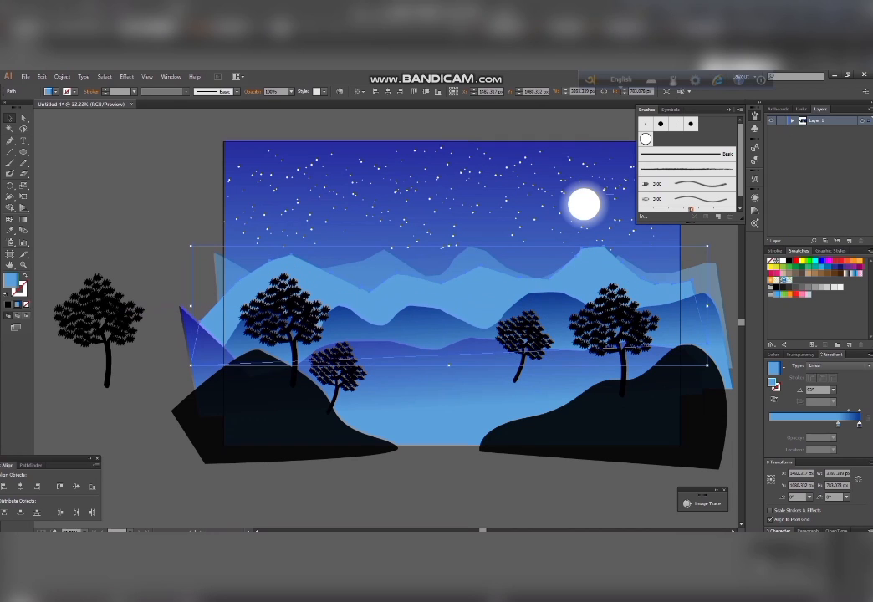
{"action": "left_click", "coordinate": [527, 334]}
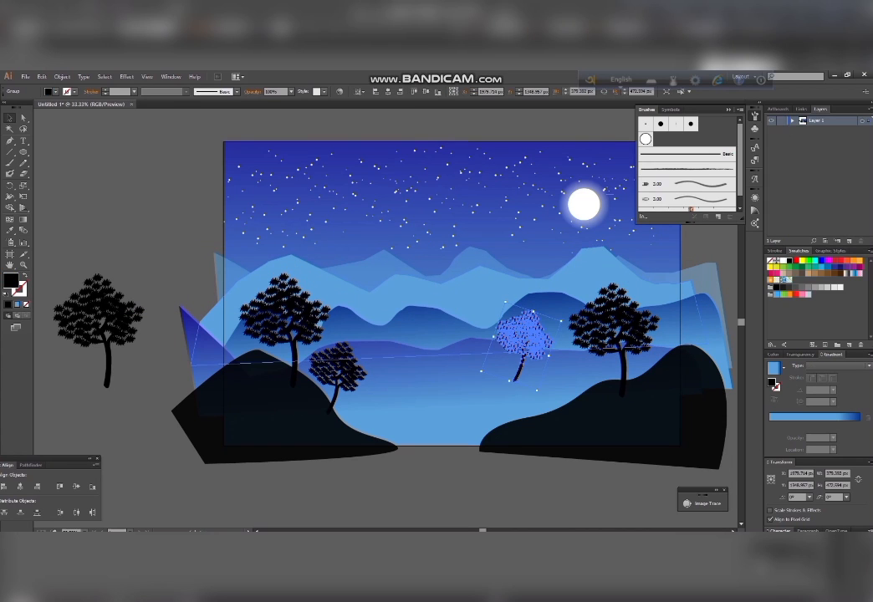
{"action": "left_click_drag", "start_coordinate": [528, 335], "coordinate": [567, 366]}
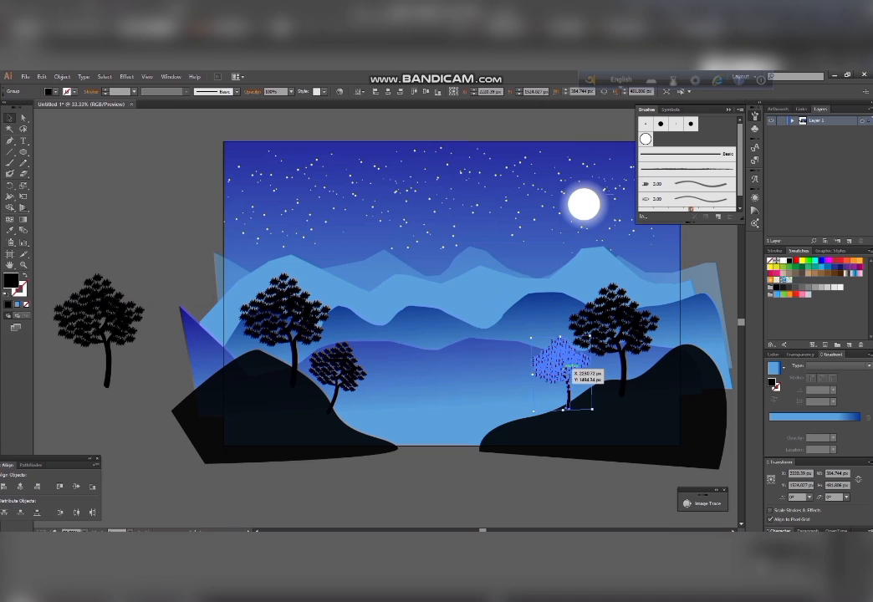
{"action": "left_click", "coordinate": [577, 492]}
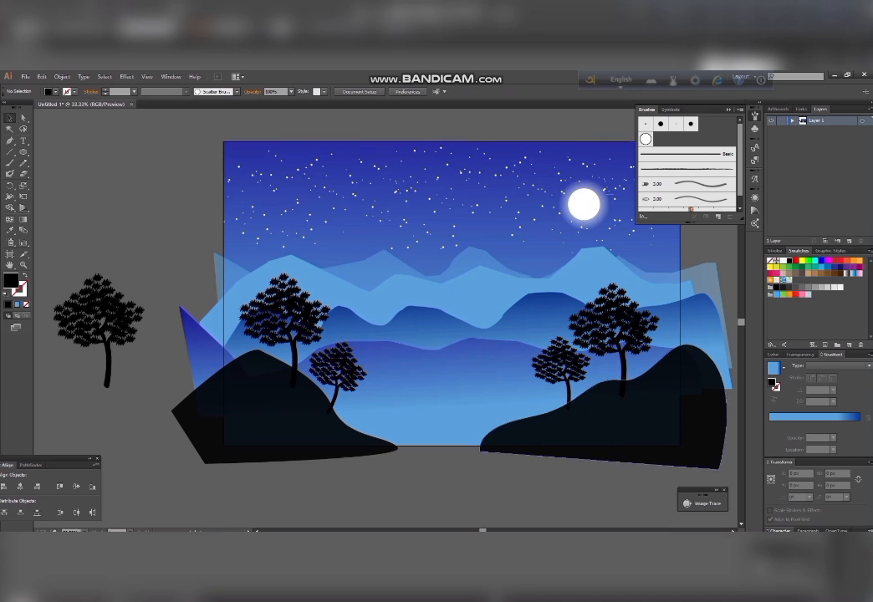
Step: Draw a tall, narrow black triangle as a trunk in the empty space beside the artboard with the Pen tool
{"action": "key", "text": "p"}
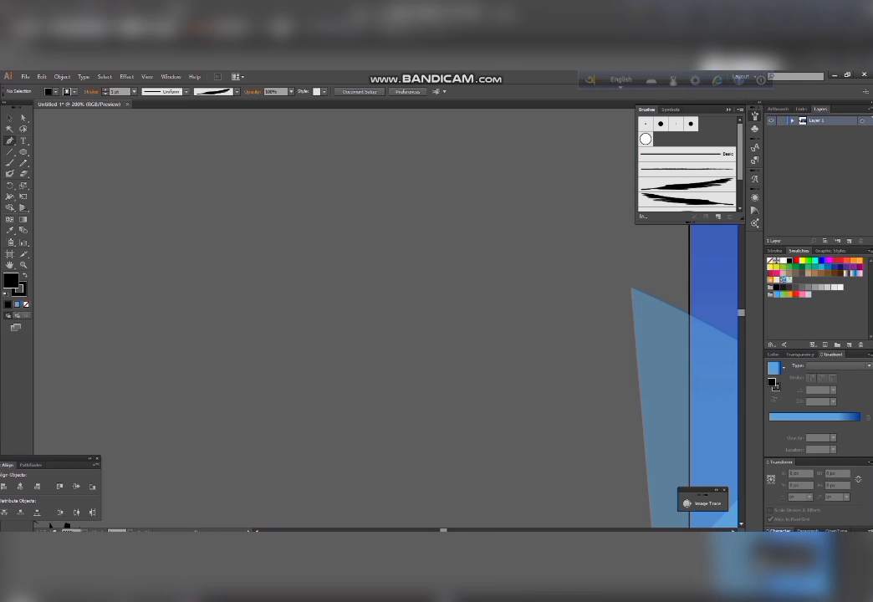
{"action": "left_click", "coordinate": [302, 415]}
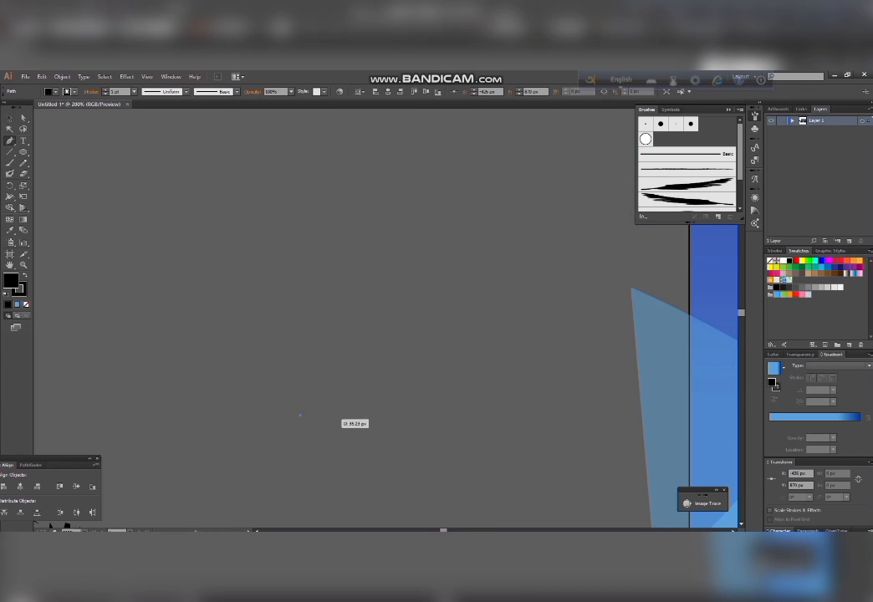
{"action": "left_click", "coordinate": [346, 415]}
{"action": "left_click", "coordinate": [324, 159]}
{"action": "left_click", "coordinate": [301, 416]}
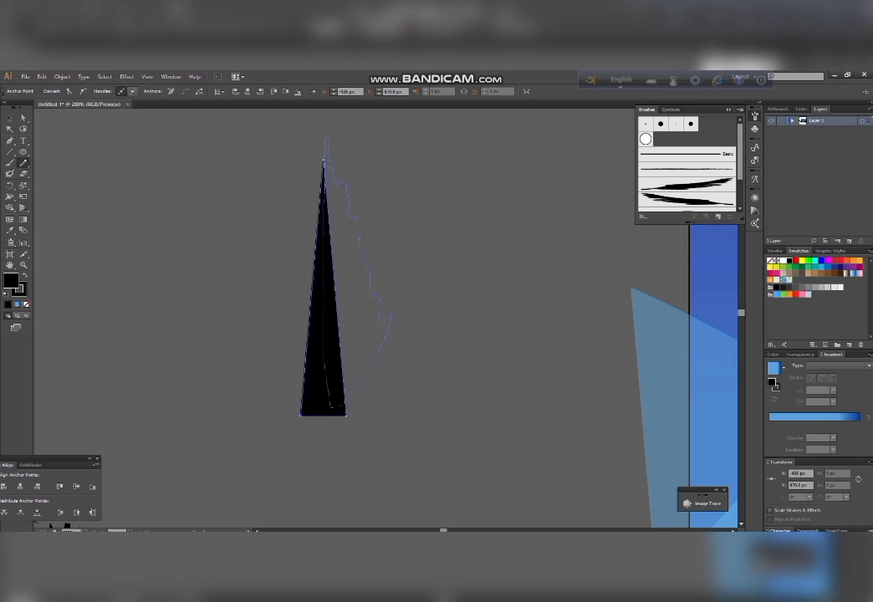
Step: Draw a closed jagged foliage half, about 77 px wide and 295 px tall, along the trunk's right side with the Pencil tool
{"action": "left_click_drag", "start_coordinate": [325, 157], "coordinate": [326, 140]}
{"action": "left_click", "coordinate": [56, 92]}
{"action": "left_click", "coordinate": [25, 107]}
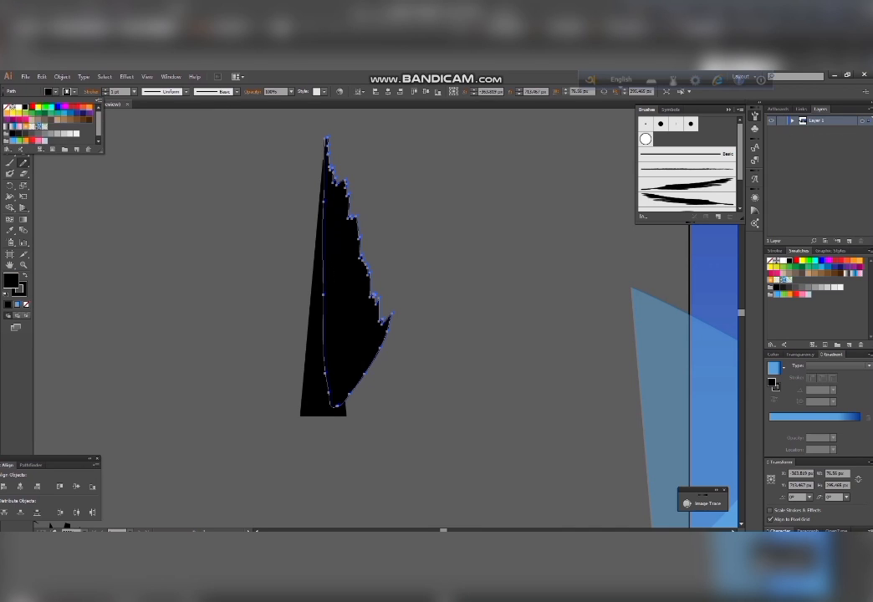
{"action": "key", "text": "Escape"}
{"action": "key", "text": "v"}
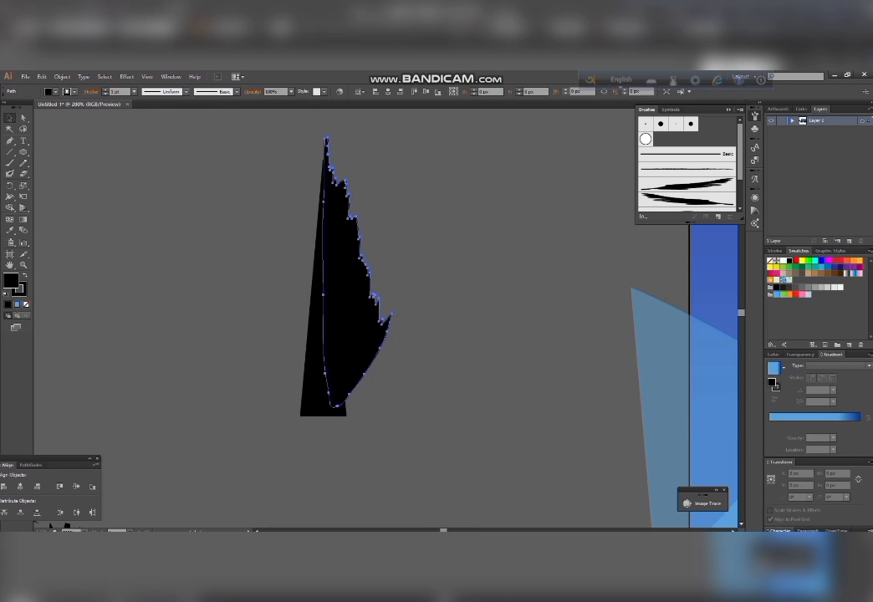
{"action": "left_click", "coordinate": [126, 77]}
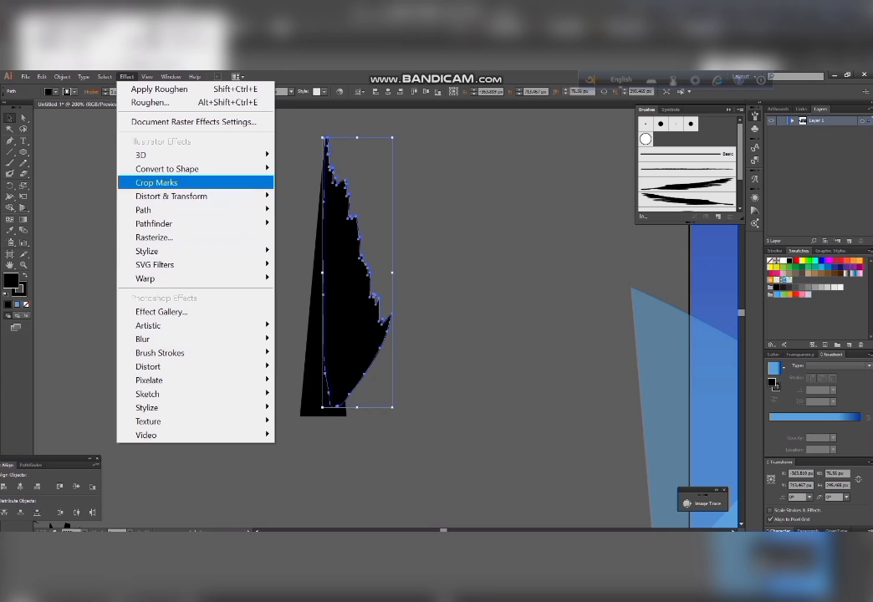
{"action": "left_click", "coordinate": [322, 225]}
{"action": "key", "text": "Return"}
Step: Reflect a copy of the foliage half across the vertical axis and move it to the trunk's other side
{"action": "right_click", "coordinate": [349, 244]}
{"action": "mouse_move", "coordinate": [393, 404]}
{"action": "left_click", "coordinate": [513, 453]}
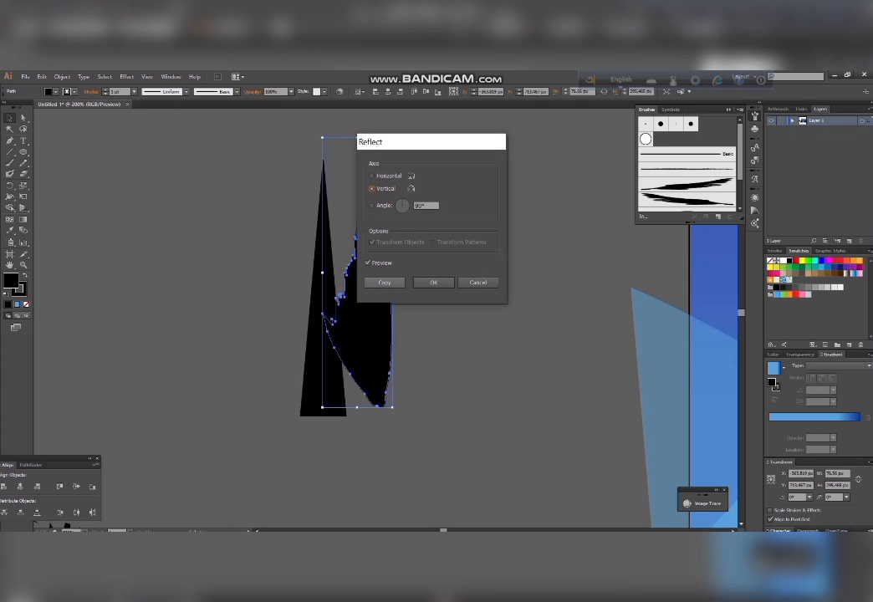
{"action": "left_click", "coordinate": [385, 283]}
{"action": "left_click_drag", "start_coordinate": [361, 325], "coordinate": [262, 330]}
{"action": "left_click_drag", "start_coordinate": [262, 330], "coordinate": [326, 327]}
{"action": "key", "text": "ctrl+shift+a"}
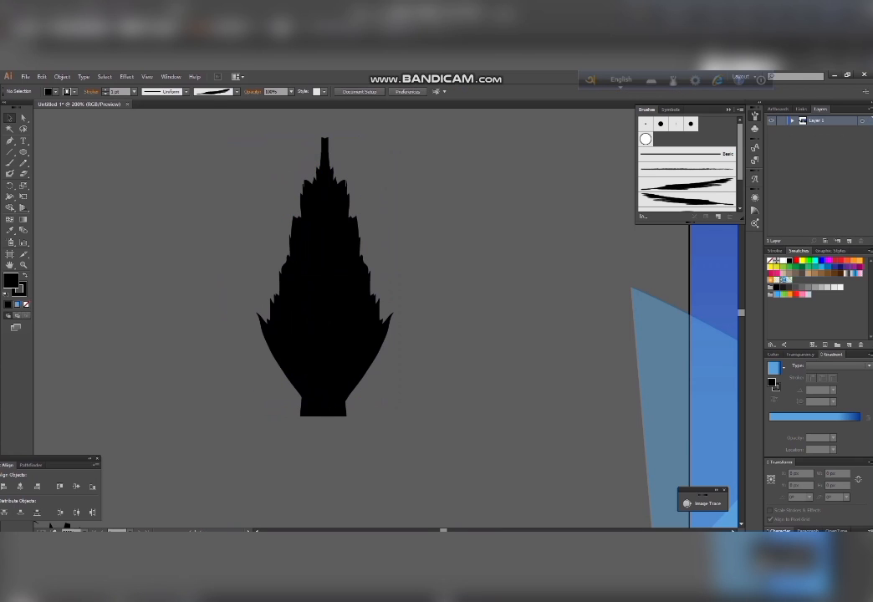
Step: Select the trunk and both foliage halves of the conifer and group them
{"action": "scroll", "coordinate": [386, 259], "scroll_direction": "down", "scroll_amount": 3}
{"action": "left_click", "coordinate": [357, 279]}
{"action": "left_click_drag", "start_coordinate": [332, 209], "coordinate": [395, 318]}
{"action": "right_click", "coordinate": [362, 279]}
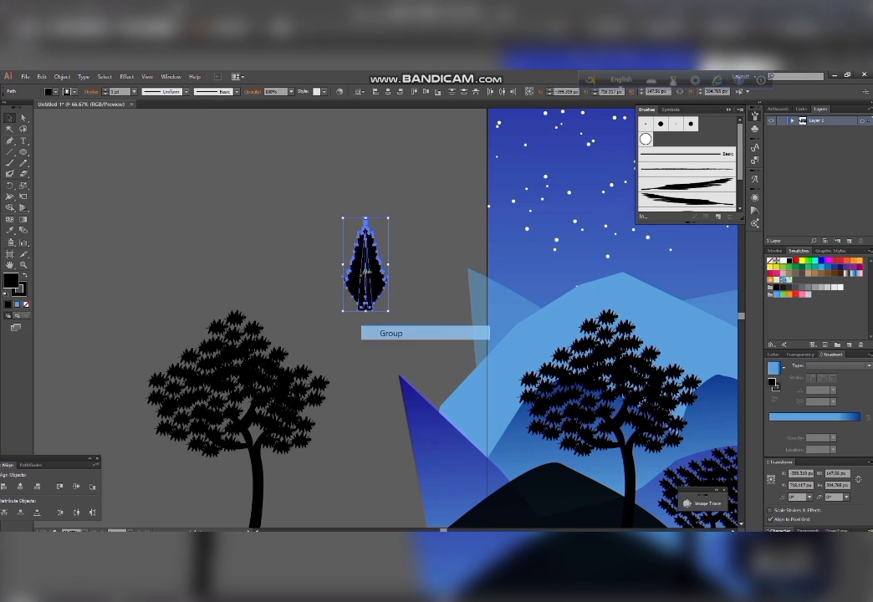
{"action": "left_click", "coordinate": [380, 331]}
{"action": "key", "text": "ctrl+shift+a"}
Step: Place the grouped conifer in the landscape on the ridge of the frontmost blue hill, beside the small left tree
{"action": "scroll", "coordinate": [365, 276], "scroll_direction": "right", "scroll_amount": 5}
{"action": "left_click_drag", "start_coordinate": [81, 278], "coordinate": [517, 445]}
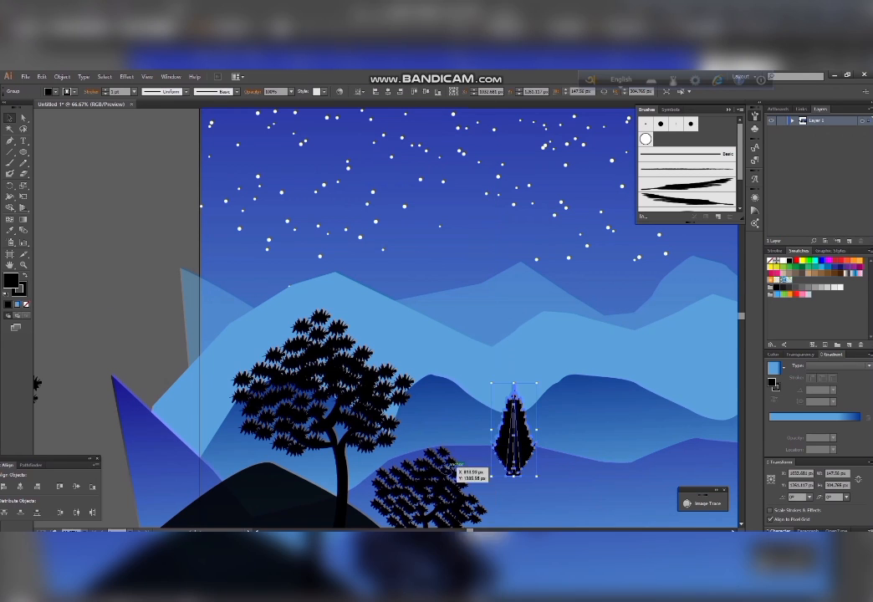
{"action": "scroll", "coordinate": [456, 481], "scroll_direction": "down", "scroll_amount": 1}
{"action": "scroll", "coordinate": [456, 481], "scroll_direction": "right", "scroll_amount": 5}
{"action": "scroll", "coordinate": [352, 418], "scroll_direction": "left", "scroll_amount": 5}
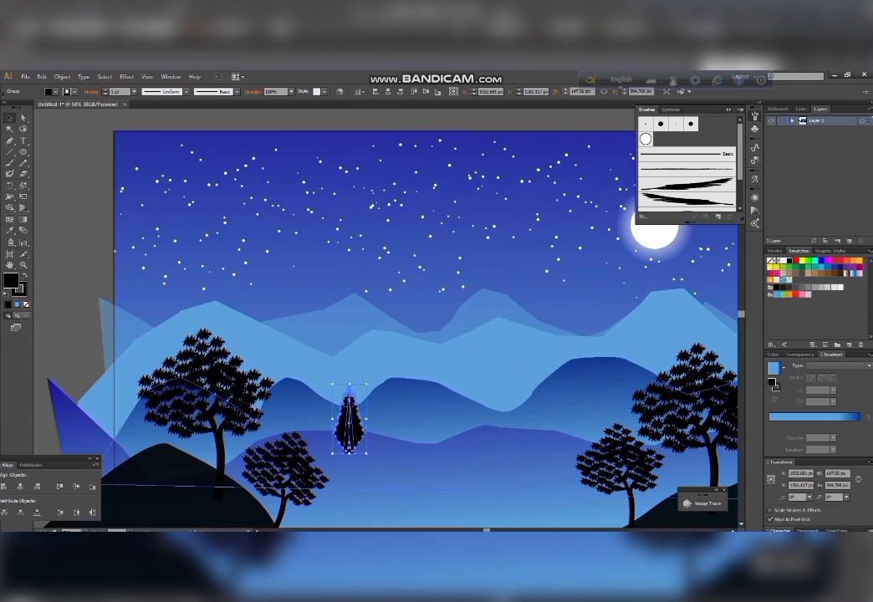
{"action": "left_click_drag", "start_coordinate": [350, 424], "coordinate": [350, 410]}
{"action": "left_click", "coordinate": [77, 242]}
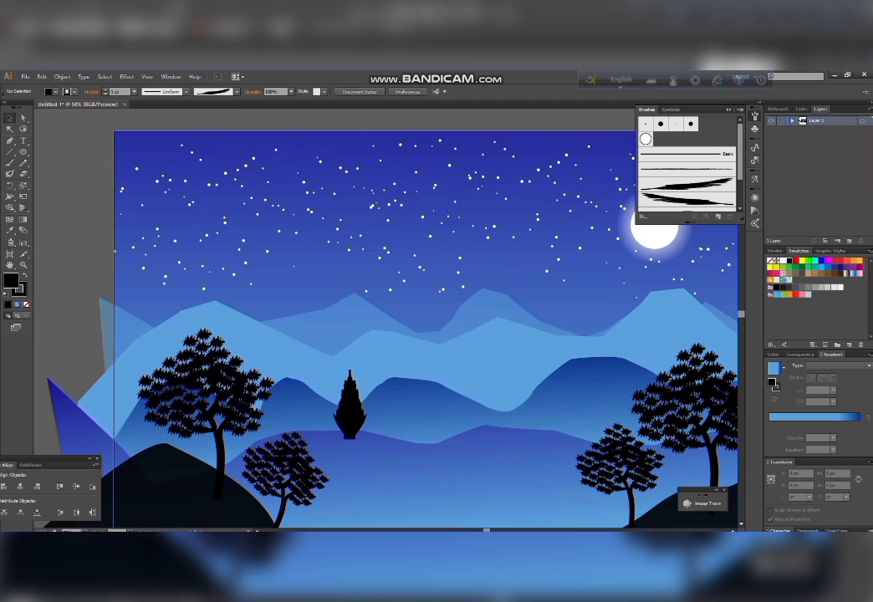
Step: Send the conifer group backward one level in the stacking order
{"action": "right_click", "coordinate": [356, 413]}
{"action": "left_click", "coordinate": [350, 410]}
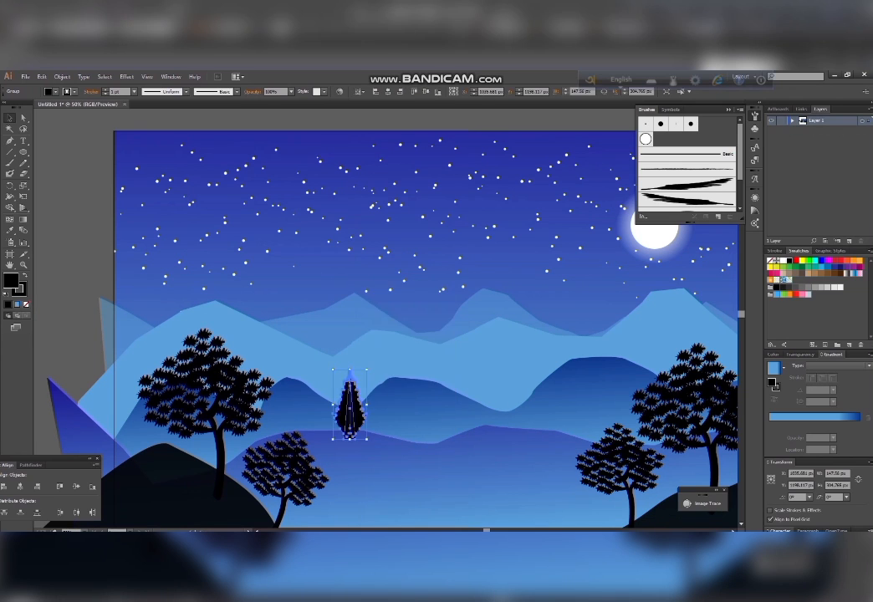
{"action": "right_click", "coordinate": [343, 414]}
{"action": "mouse_move", "coordinate": [378, 394]}
{"action": "left_click", "coordinate": [519, 421]}
Step: Try sending the frontmost blue hill backward, then restore its stacking order
{"action": "left_click", "coordinate": [422, 459]}
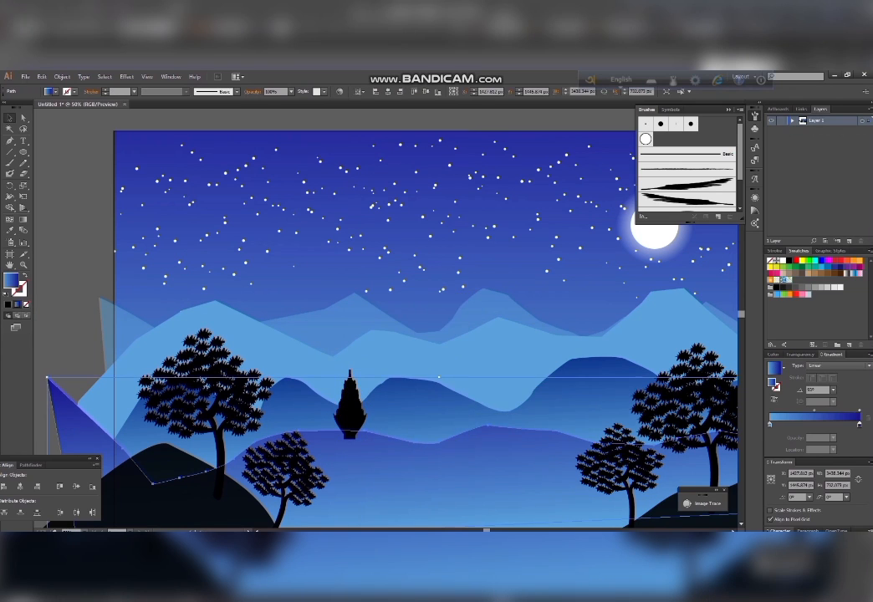
{"action": "right_click", "coordinate": [422, 459]}
{"action": "mouse_move", "coordinate": [456, 439]}
{"action": "left_click", "coordinate": [594, 481]}
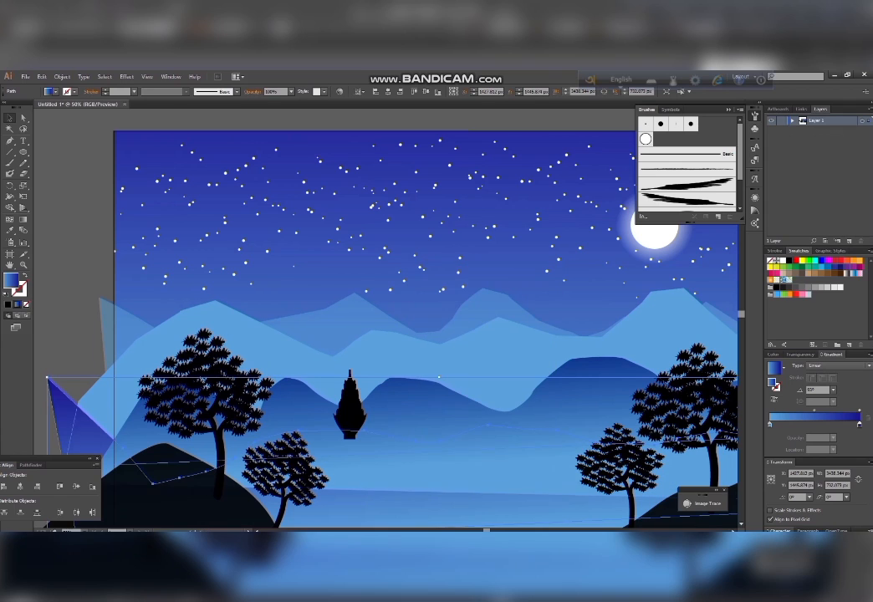
{"action": "key", "text": "ctrl+]"}
{"action": "key", "text": "ctrl+]"}
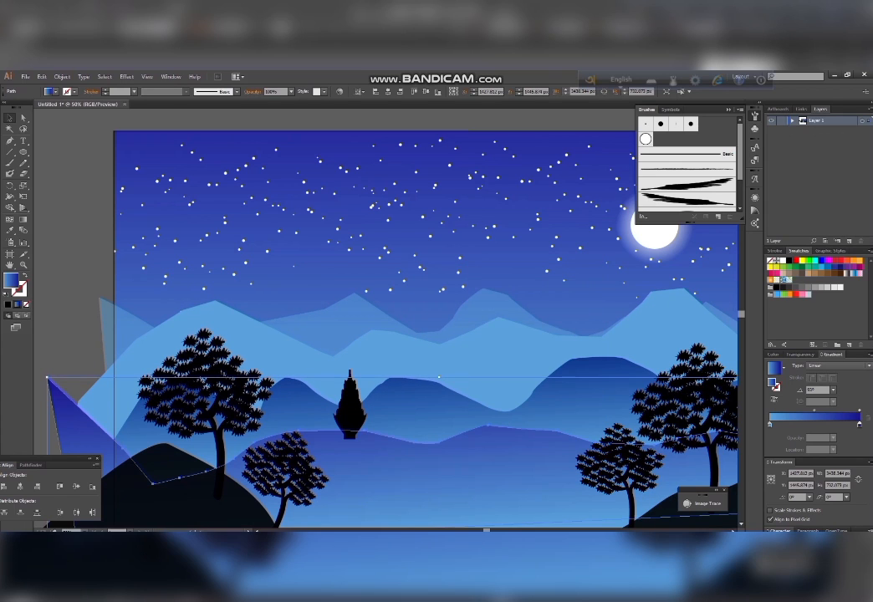
Step: Bring the frontmost blue hill forward one level and send the conifer group backward one level
{"action": "right_click", "coordinate": [371, 247]}
{"action": "mouse_move", "coordinate": [404, 424]}
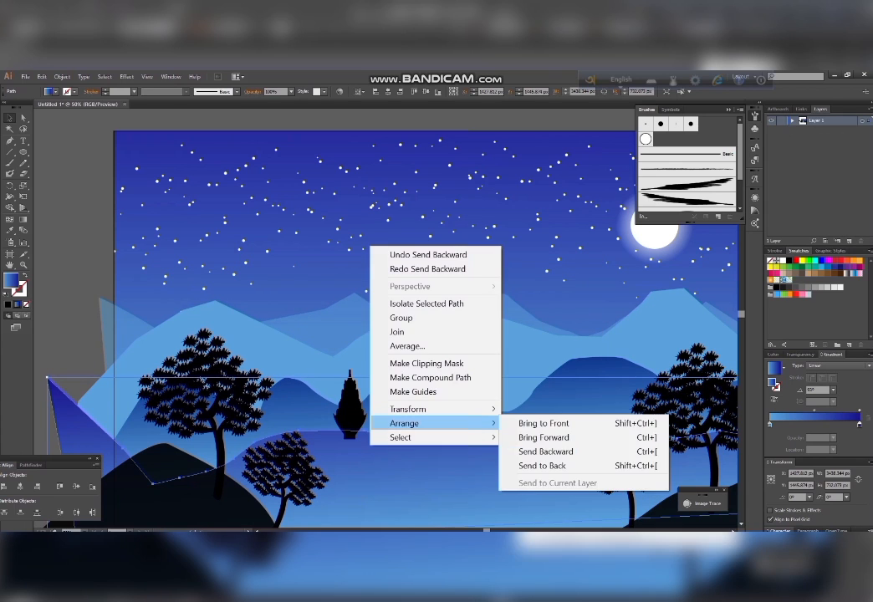
{"action": "left_click", "coordinate": [544, 437]}
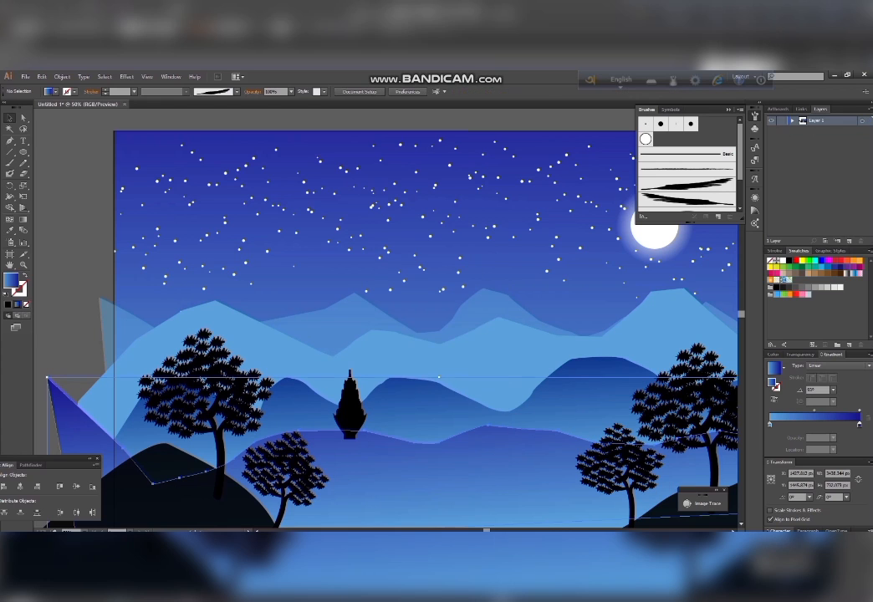
{"action": "left_click", "coordinate": [349, 406]}
{"action": "right_click", "coordinate": [361, 290]}
{"action": "mouse_move", "coordinate": [393, 390]}
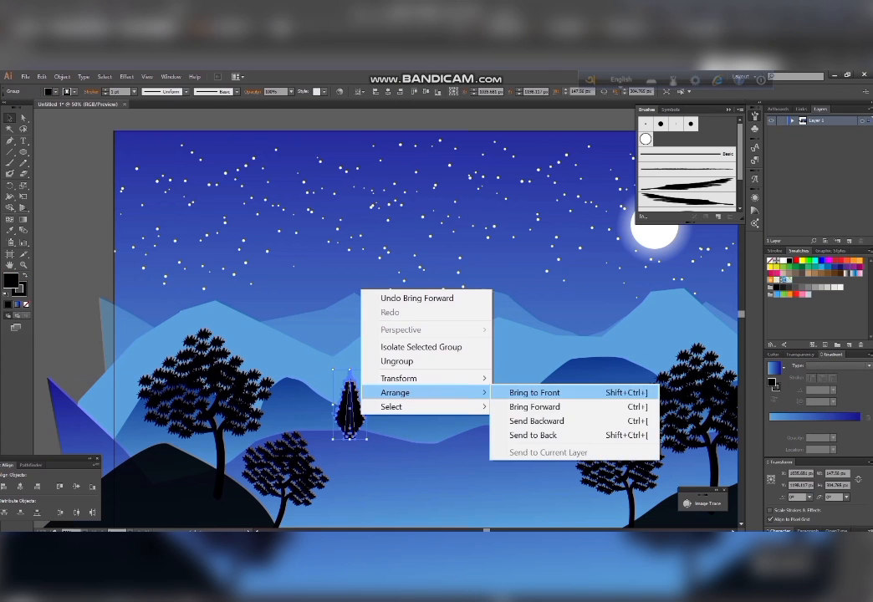
{"action": "left_click", "coordinate": [536, 415]}
Step: Try sending the conifer group to the very back, then undo it
{"action": "right_click", "coordinate": [357, 431]}
{"action": "mouse_move", "coordinate": [395, 411]}
{"action": "left_click", "coordinate": [532, 454]}
{"action": "key", "text": "Delete"}
{"action": "key", "text": "ctrl+z"}
Step: Try sending the conifer group backward one more level and clear the selection
{"action": "right_click", "coordinate": [350, 419]}
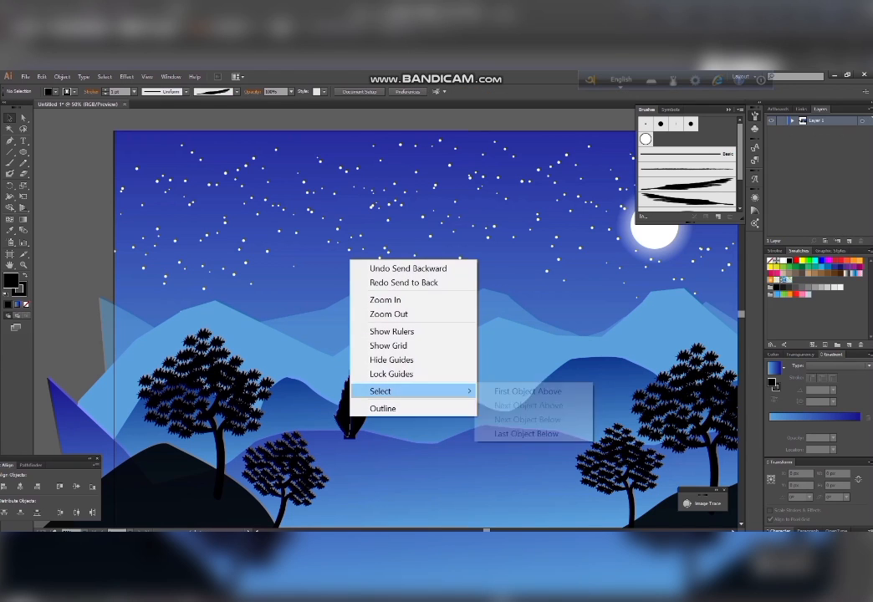
{"action": "left_click", "coordinate": [346, 417]}
{"action": "right_click", "coordinate": [339, 290]}
{"action": "mouse_move", "coordinate": [390, 396]}
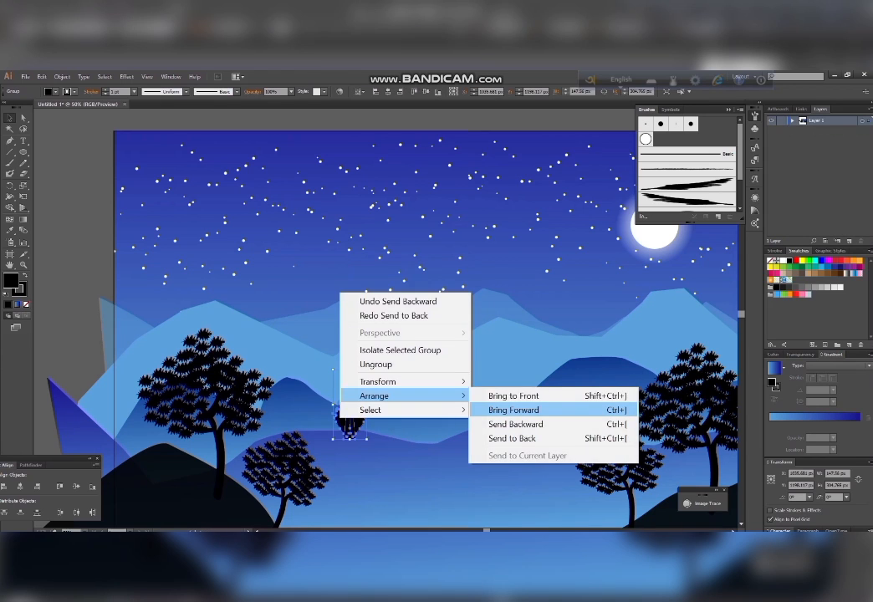
{"action": "left_click", "coordinate": [617, 426]}
{"action": "left_click", "coordinate": [485, 120]}
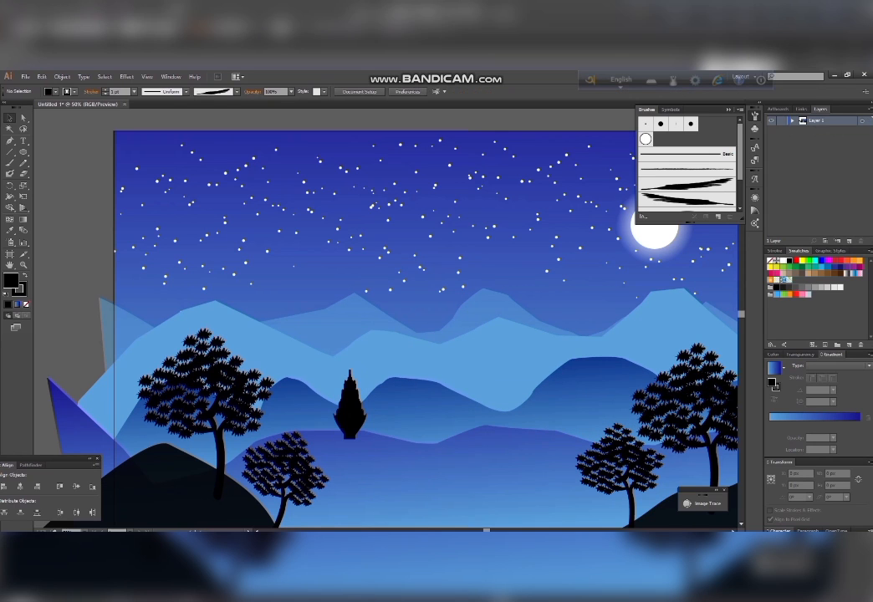
Step: Reselect the conifer group, send it backward one level again, and deselect it
{"action": "scroll", "coordinate": [437, 412], "scroll_direction": "down", "scroll_amount": 2}
{"action": "scroll", "coordinate": [391, 420], "scroll_direction": "up", "scroll_amount": 2}
{"action": "right_click", "coordinate": [376, 398]}
{"action": "left_click", "coordinate": [375, 386]}
{"action": "right_click", "coordinate": [370, 392]}
{"action": "mouse_move", "coordinate": [405, 496]}
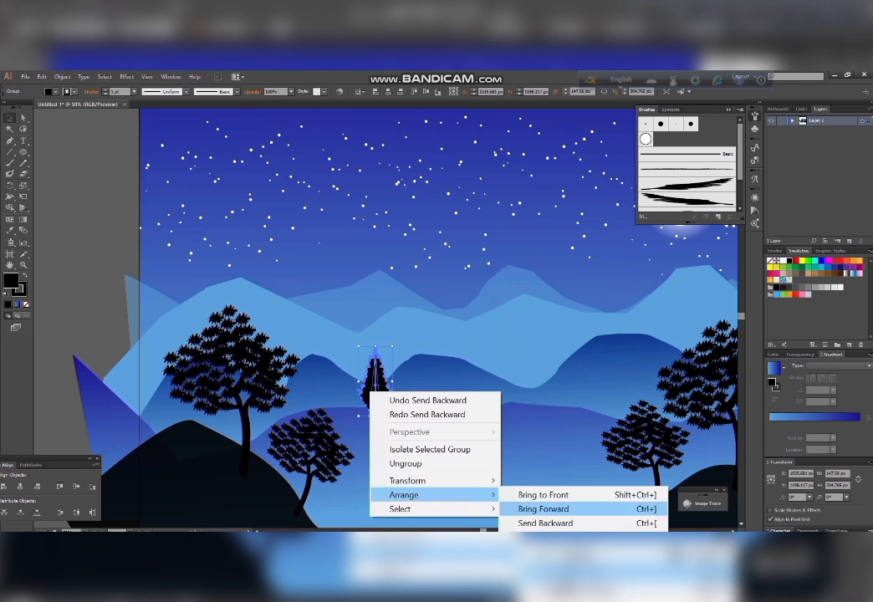
{"action": "left_click", "coordinate": [548, 522]}
{"action": "left_click", "coordinate": [493, 209]}
Step: Fill the conifer group with the blue linear gradient and add a middle colour stop at about 50%
{"action": "left_click", "coordinate": [374, 381]}
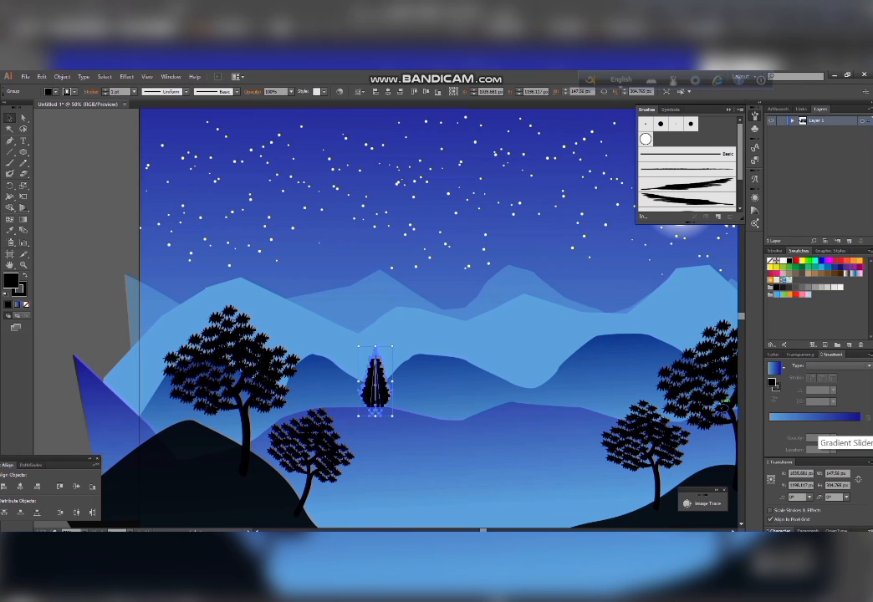
{"action": "left_click", "coordinate": [811, 416]}
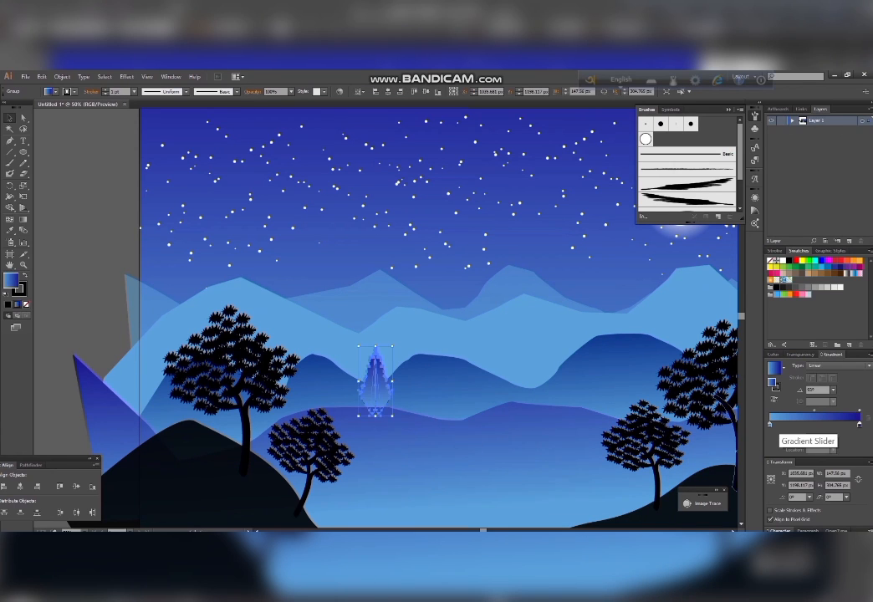
{"action": "left_click", "coordinate": [815, 425]}
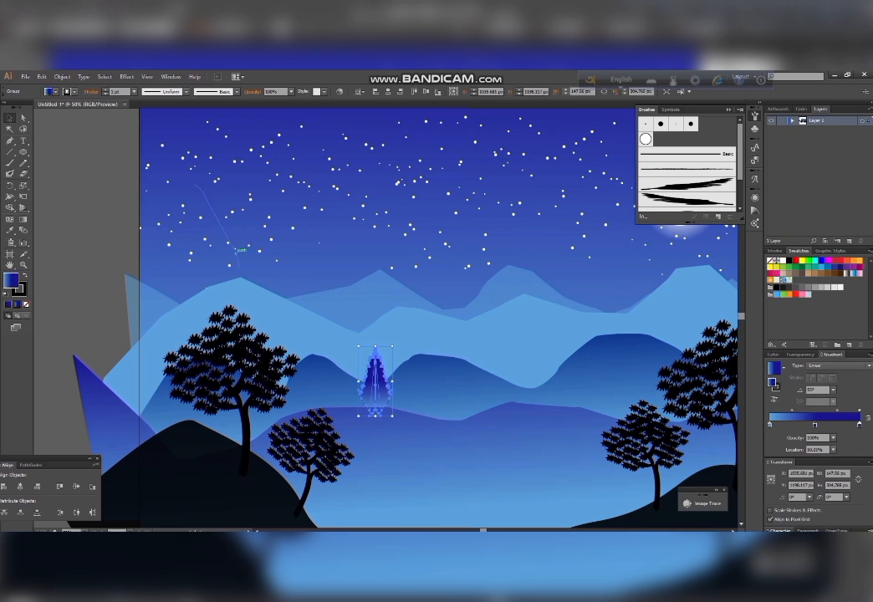
Step: Remove the stroke from the selected conifer group and clear the selection
{"action": "left_click", "coordinate": [74, 92]}
{"action": "left_click", "coordinate": [7, 107]}
{"action": "left_click", "coordinate": [80, 196]}
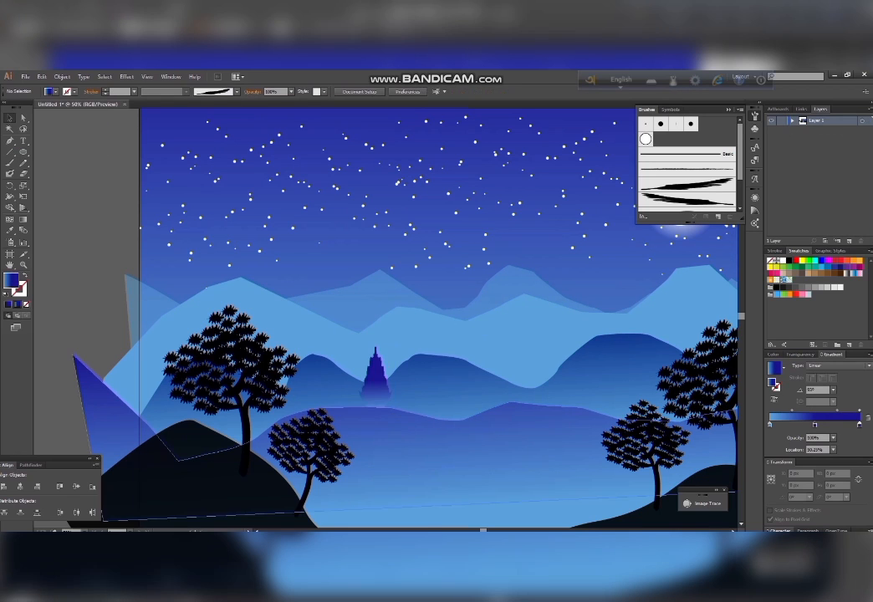
Step: Place reduced copies of the black tree, about 138 × 173 px each, on the distant mountain ridges
{"action": "left_click_drag", "start_coordinate": [656, 439], "coordinate": [508, 358]}
{"action": "left_click_drag", "start_coordinate": [531, 333], "coordinate": [329, 334]}
{"action": "left_click_drag", "start_coordinate": [333, 298], "coordinate": [327, 310]}
{"action": "left_click_drag", "start_coordinate": [310, 336], "coordinate": [665, 331]}
{"action": "key", "text": "ctrl+shift+a"}
{"action": "mouse_move", "coordinate": [328, 312]}
{"action": "left_mouse_down"}
{"action": "mouse_move", "coordinate": [335, 306]}
{"action": "mouse_move", "coordinate": [331, 313]}
{"action": "left_mouse_up"}
{"action": "left_click", "coordinate": [168, 362]}
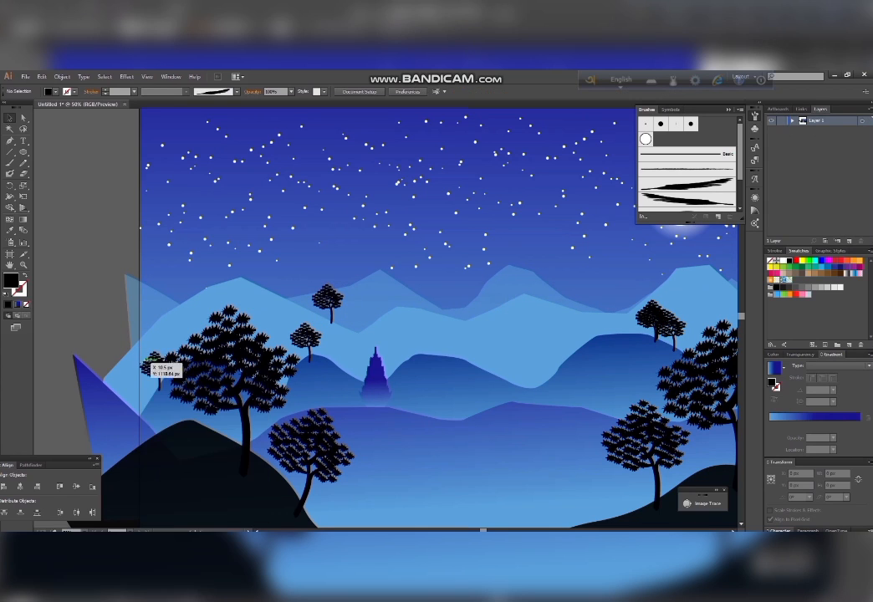
Step: Send the small tree beside the large left foreground tree backward repeatedly, one level at a time
{"action": "right_click", "coordinate": [155, 366]}
{"action": "mouse_move", "coordinate": [192, 468]}
{"action": "left_click", "coordinate": [330, 496]}
{"action": "right_click", "coordinate": [156, 368]}
{"action": "left_click", "coordinate": [330, 496]}
{"action": "right_click", "coordinate": [155, 366]}
{"action": "left_click", "coordinate": [330, 497]}
{"action": "right_click", "coordinate": [155, 369]}
{"action": "left_click", "coordinate": [331, 499]}
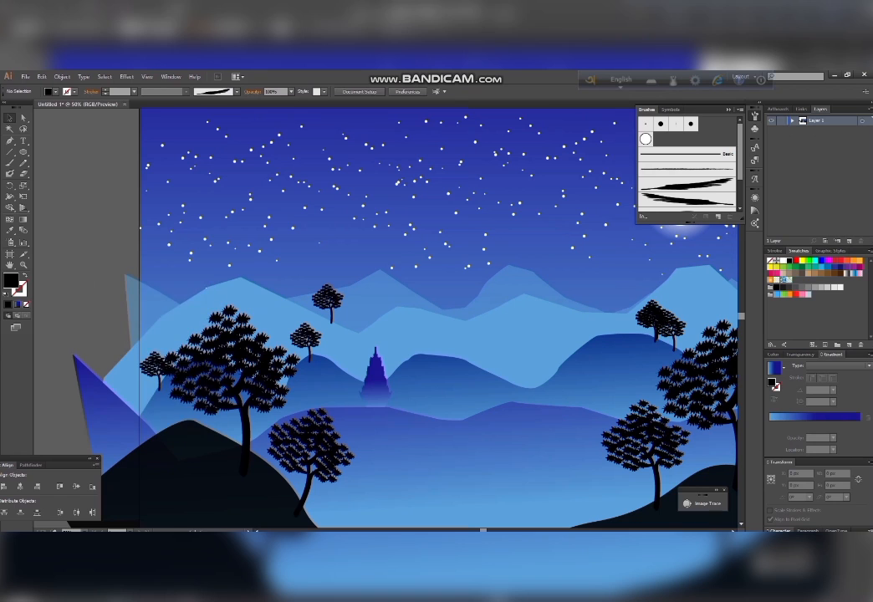
{"action": "right_click", "coordinate": [156, 366]}
{"action": "left_click", "coordinate": [330, 499]}
{"action": "right_click", "coordinate": [155, 368]}
{"action": "left_click", "coordinate": [331, 499]}
{"action": "right_click", "coordinate": [155, 368]}
{"action": "left_click", "coordinate": [331, 499]}
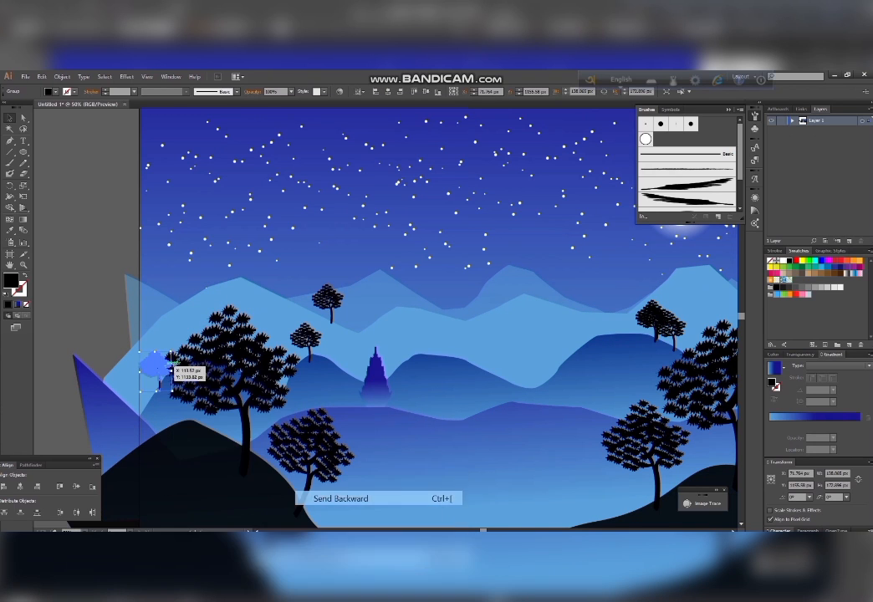
{"action": "right_click", "coordinate": [156, 368]}
{"action": "left_click", "coordinate": [330, 504]}
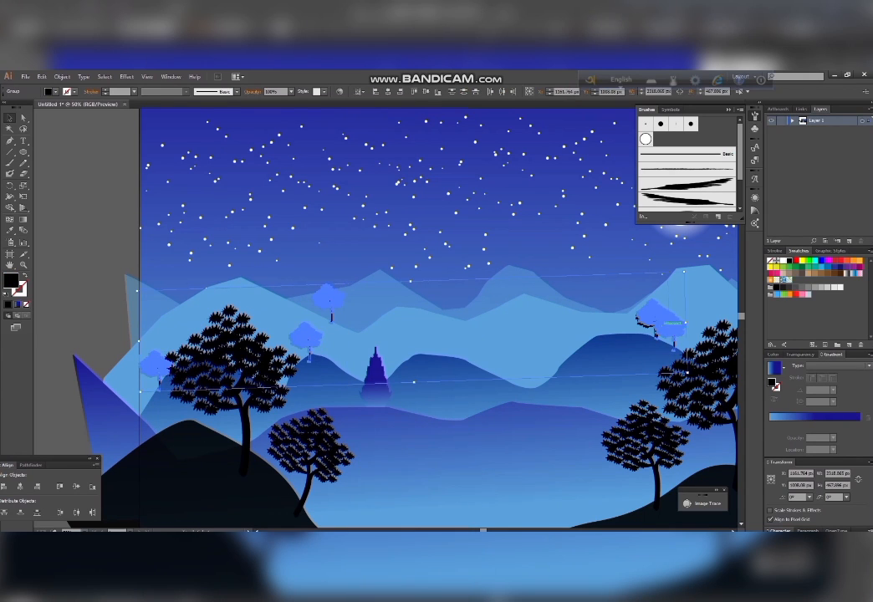
Step: Fill the small distant trees with the blue linear gradient and remove the stacked duplicate on the right ridge
{"action": "key", "text": "ctrl+shift+a"}
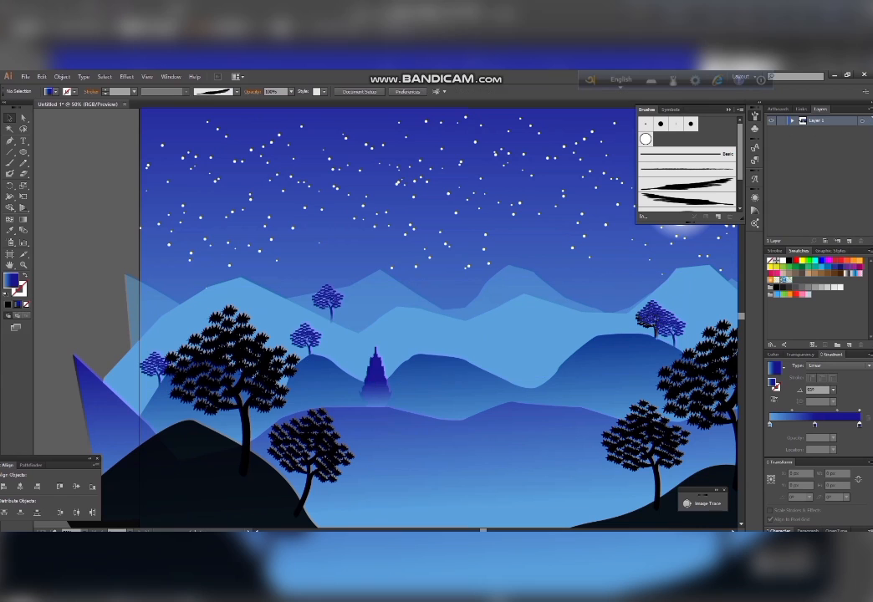
{"action": "left_click", "coordinate": [649, 316]}
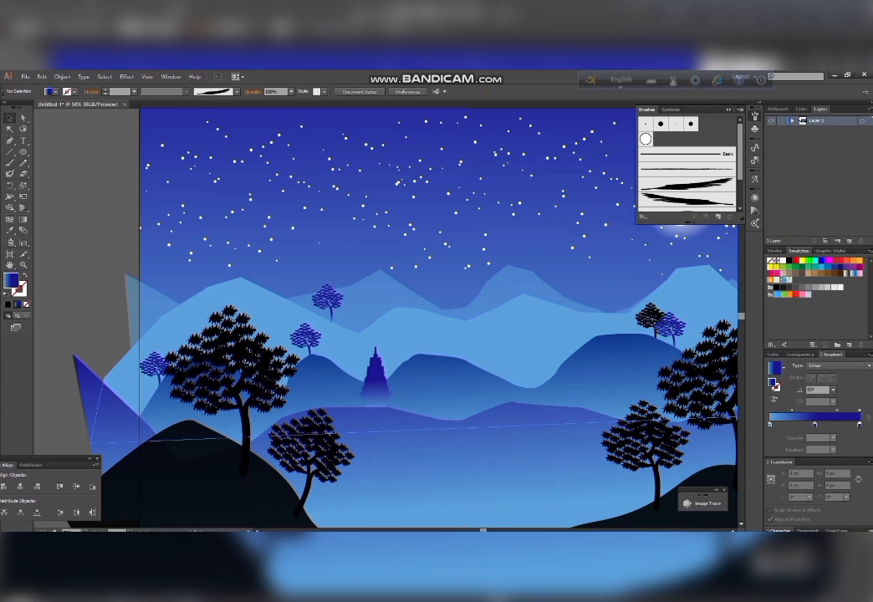
{"action": "key", "text": "ctrl+z"}
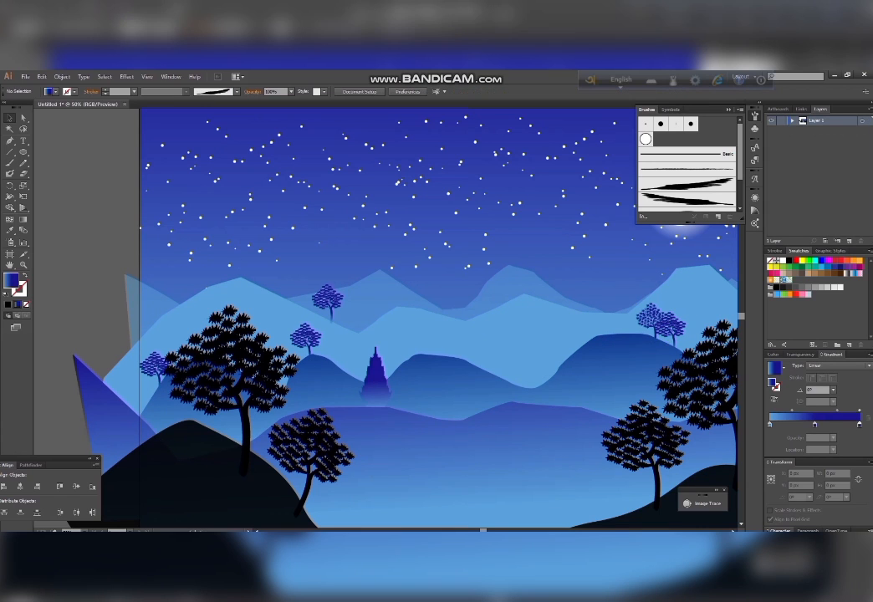
Step: Shift the middle colour stop of the small trees' gradient toward the dark blue end
{"action": "left_click", "coordinate": [306, 339]}
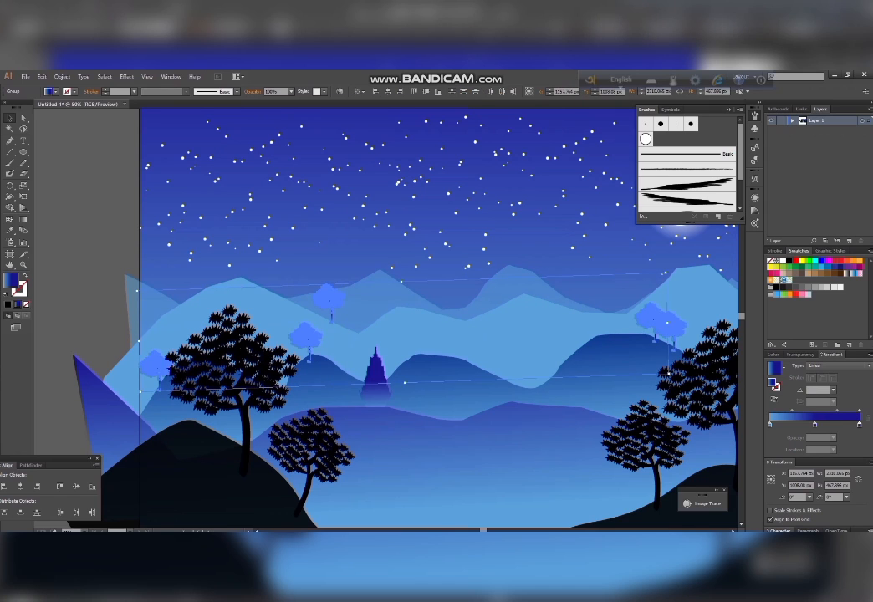
{"action": "left_click_drag", "start_coordinate": [815, 425], "coordinate": [841, 425]}
{"action": "left_click", "coordinate": [578, 234]}
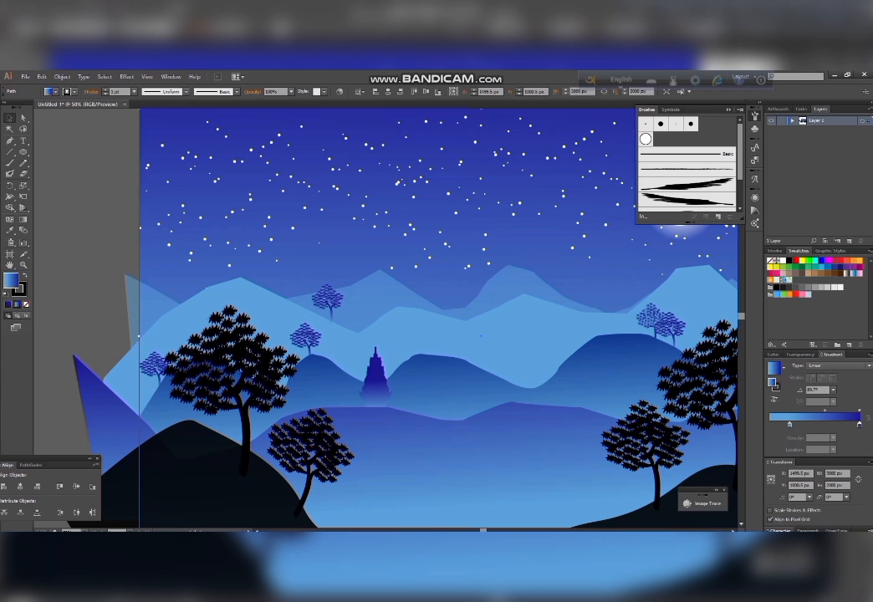
Step: Select the five small distant trees and the conifer and set their opacity to 70%
{"action": "left_click", "coordinate": [673, 328]}
{"action": "left_click", "coordinate": [645, 312], "text": "shift"}
{"action": "left_click", "coordinate": [647, 319]}
{"action": "left_click_drag", "start_coordinate": [657, 316], "coordinate": [652, 320]}
{"action": "left_click", "coordinate": [328, 296], "text": "shift"}
{"action": "left_click", "coordinate": [305, 336], "text": "shift"}
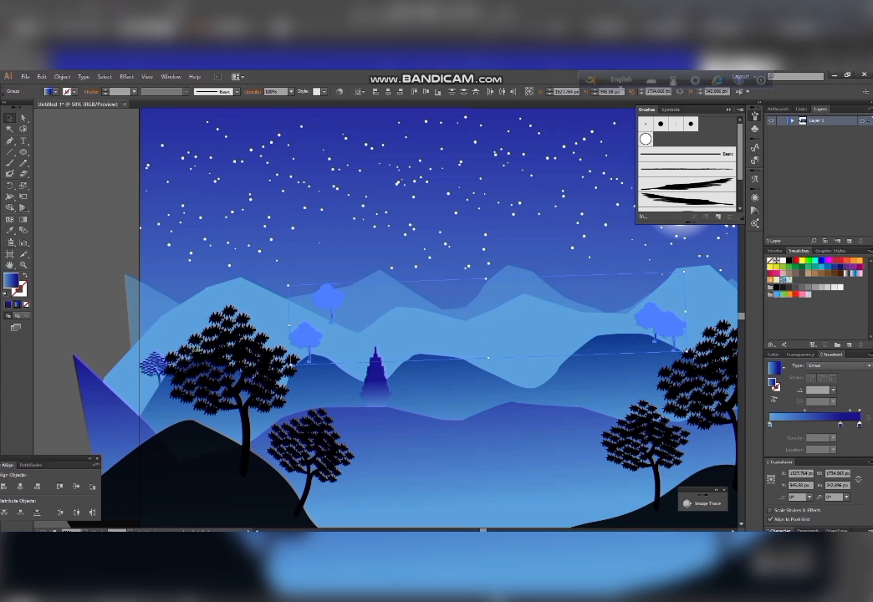
{"action": "left_click", "coordinate": [152, 363], "text": "shift"}
{"action": "left_click", "coordinate": [376, 368], "text": "shift"}
{"action": "left_click", "coordinate": [290, 91]}
{"action": "left_click", "coordinate": [301, 171]}
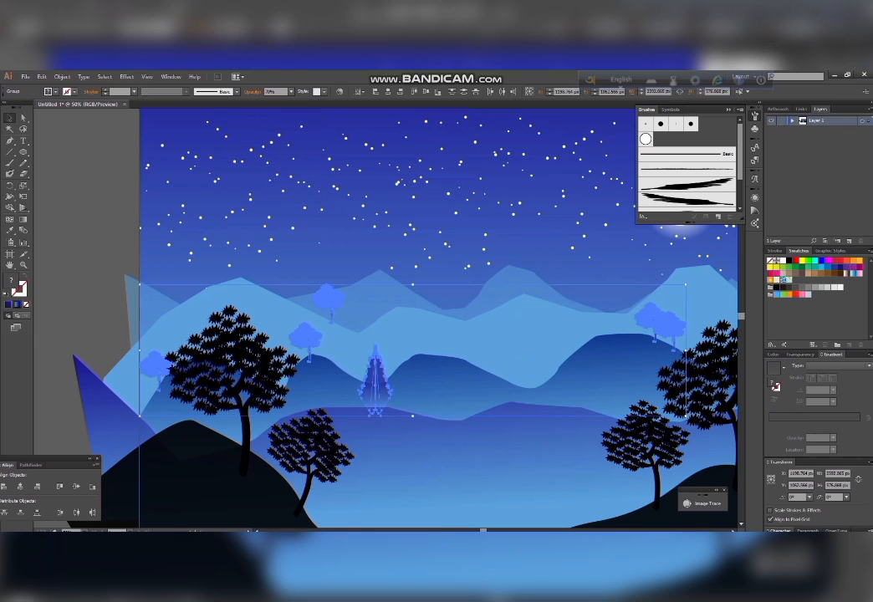
Step: Set the opacity of the selected small trees and conifer to 90% and clear the selection
{"action": "left_click", "coordinate": [290, 91]}
{"action": "left_click", "coordinate": [303, 183]}
{"action": "left_click", "coordinate": [290, 91]}
{"action": "left_click", "coordinate": [303, 181]}
{"action": "left_click", "coordinate": [801, 355]}
{"action": "left_click", "coordinate": [835, 406]}
{"action": "key", "text": "ctrl+shift+a"}
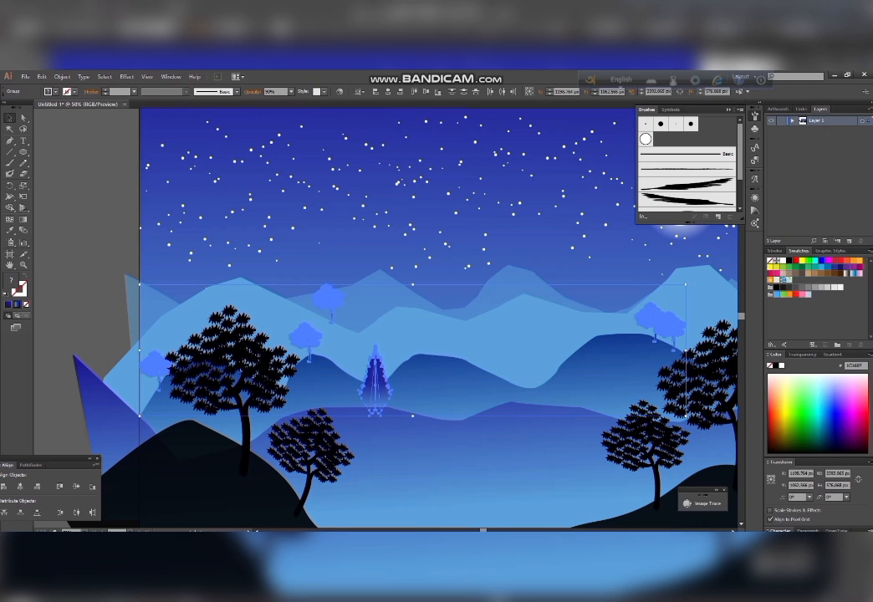
Step: Add light blue colour stops to the gradients of the small round trees and the conifer
{"action": "left_click", "coordinate": [676, 325]}
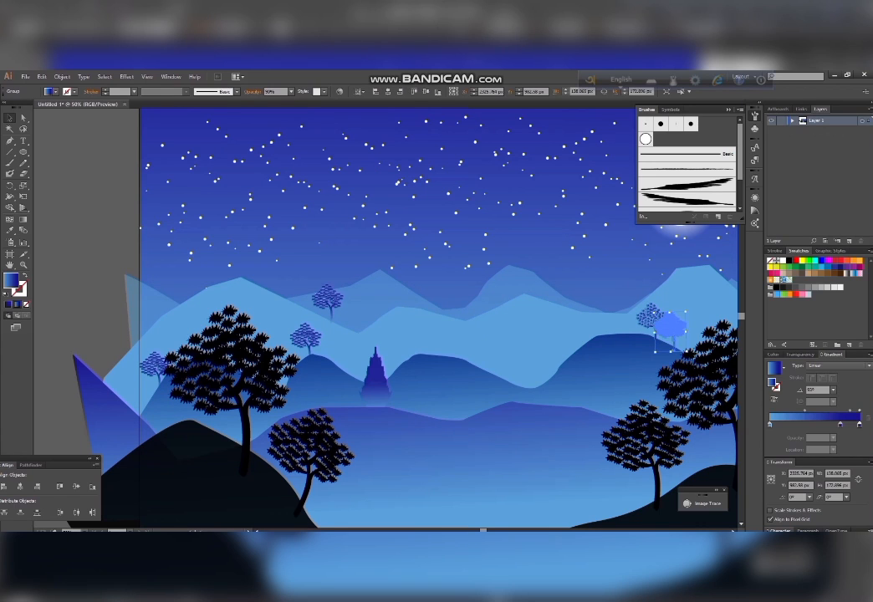
{"action": "key", "text": "ctrl+shift+a"}
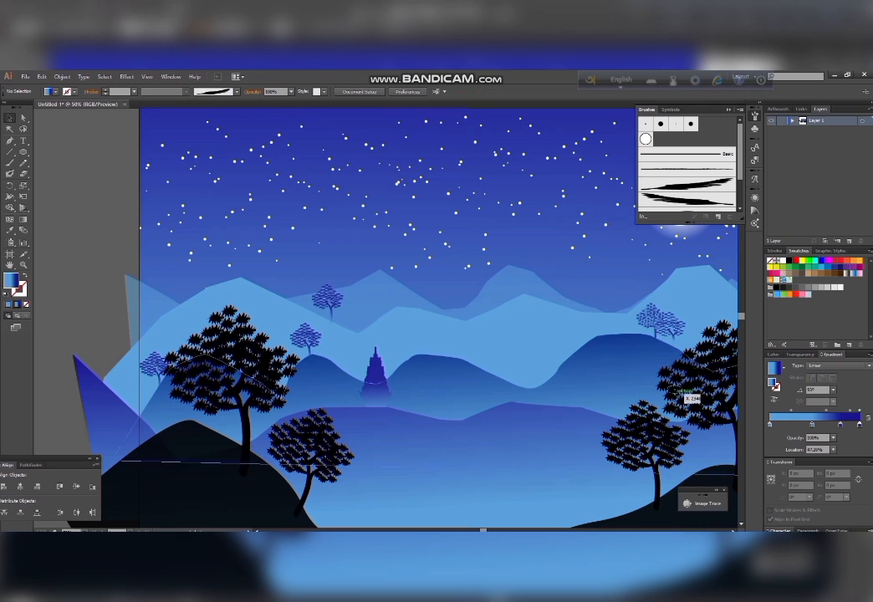
{"action": "left_click", "coordinate": [651, 318]}
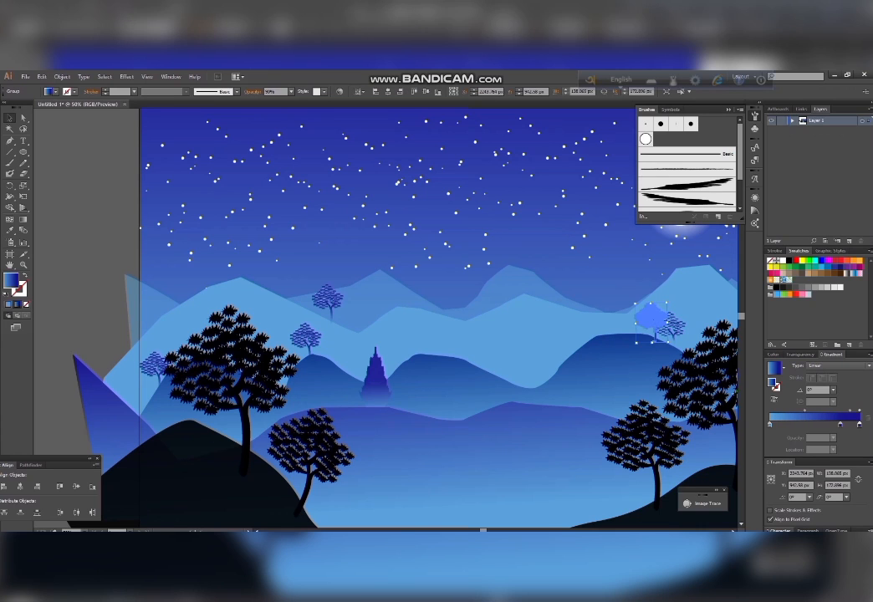
{"action": "left_click", "coordinate": [328, 298]}
{"action": "left_click_drag", "start_coordinate": [328, 299], "coordinate": [155, 366]}
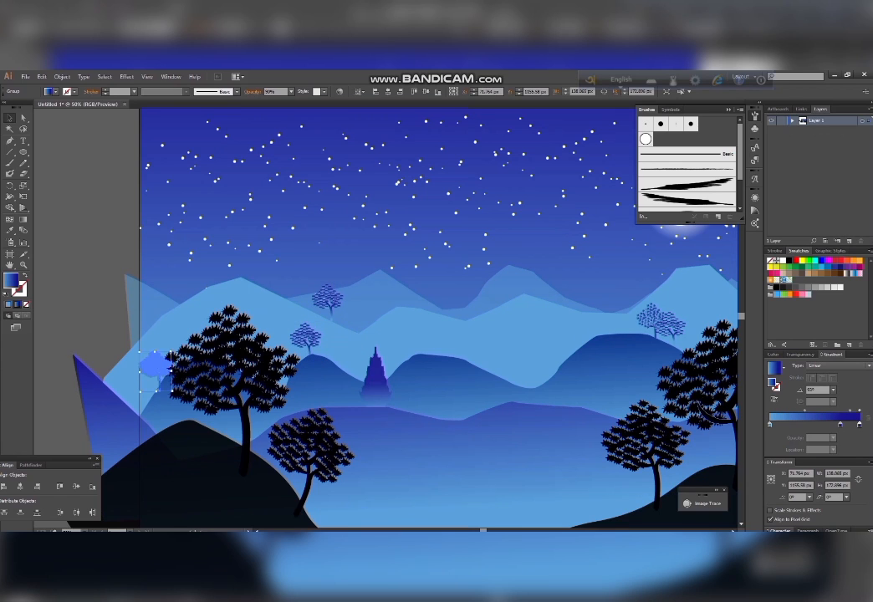
{"action": "left_click", "coordinate": [374, 378]}
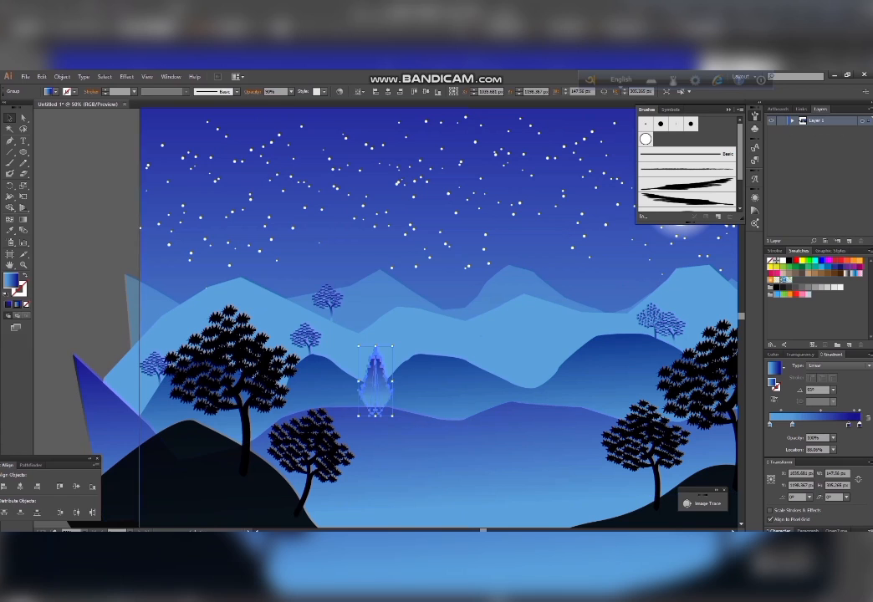
Step: Shrink the conifer to about 51 × 105 px and place copies along the left, central and right mountain ridges
{"action": "left_click_drag", "start_coordinate": [374, 381], "coordinate": [341, 345]}
{"action": "left_click_drag", "start_coordinate": [360, 308], "coordinate": [354, 355]}
{"action": "key", "text": "ctrl+z"}
{"action": "key", "text": "ctrl+shift+a"}
{"action": "left_click", "coordinate": [342, 349]}
{"action": "left_click_drag", "start_coordinate": [377, 322], "coordinate": [173, 302]}
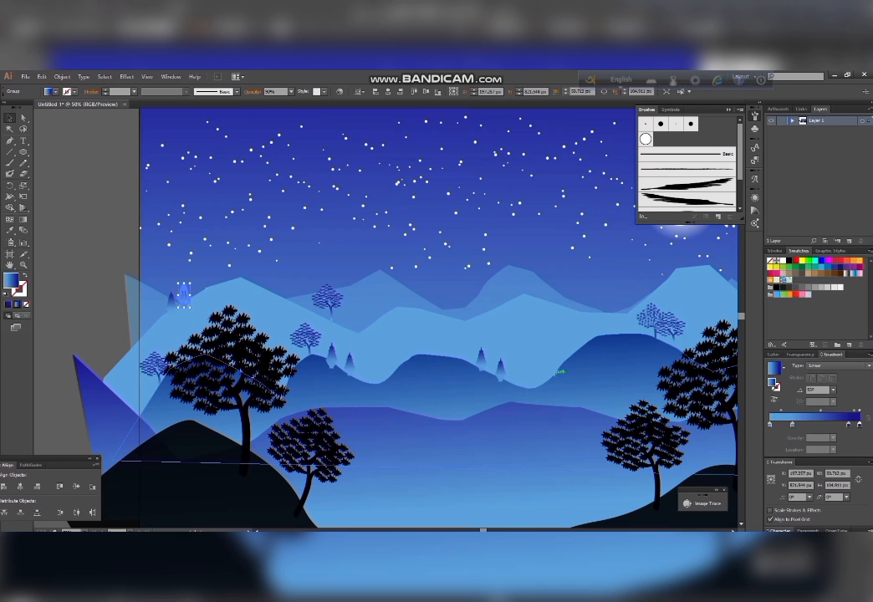
{"action": "left_click_drag", "start_coordinate": [504, 369], "coordinate": [601, 328]}
{"action": "left_click_drag", "start_coordinate": [484, 360], "coordinate": [406, 358]}
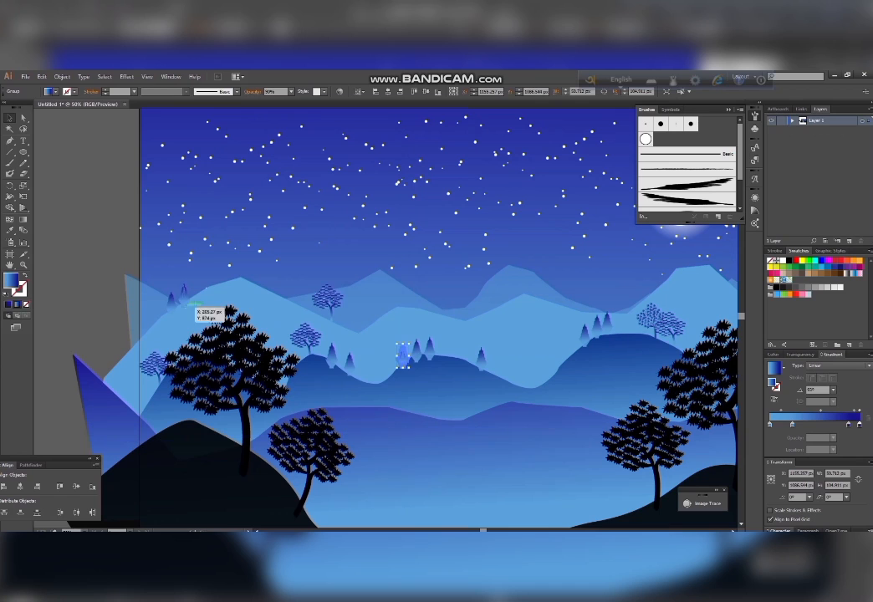
Step: Select all the small conifers, send them backward behind the mountain ridges, and clear the selection
{"action": "left_click_drag", "start_coordinate": [184, 297], "coordinate": [350, 358]}
{"action": "left_click", "coordinate": [404, 356], "text": "shift"}
{"action": "left_click", "coordinate": [417, 351], "text": "shift"}
{"action": "left_click_drag", "start_coordinate": [482, 360], "coordinate": [604, 336]}
{"action": "right_click", "coordinate": [549, 323]}
{"action": "left_click", "coordinate": [721, 453]}
{"action": "right_click", "coordinate": [537, 351]}
{"action": "mouse_move", "coordinate": [586, 451]}
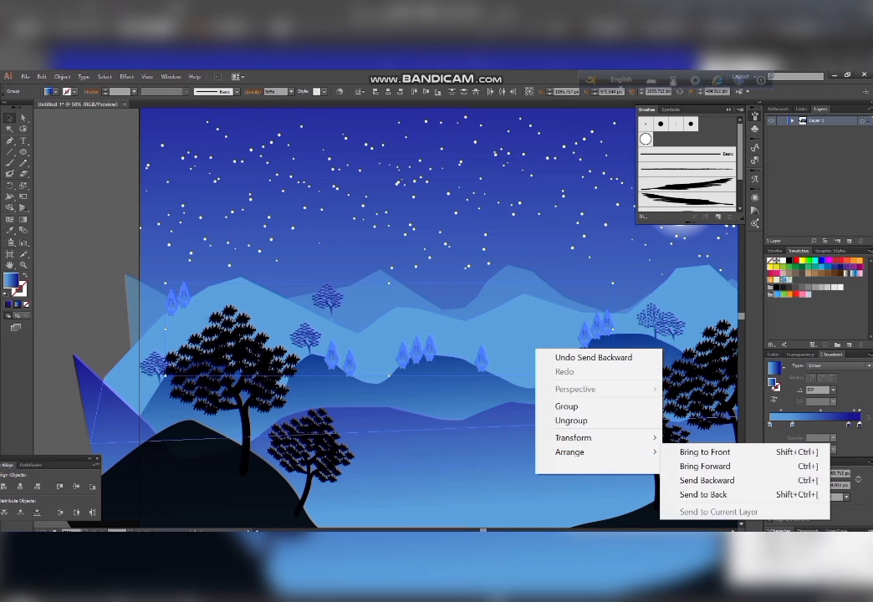
{"action": "left_click", "coordinate": [708, 481]}
{"action": "right_click", "coordinate": [533, 334]}
{"action": "left_click", "coordinate": [707, 466]}
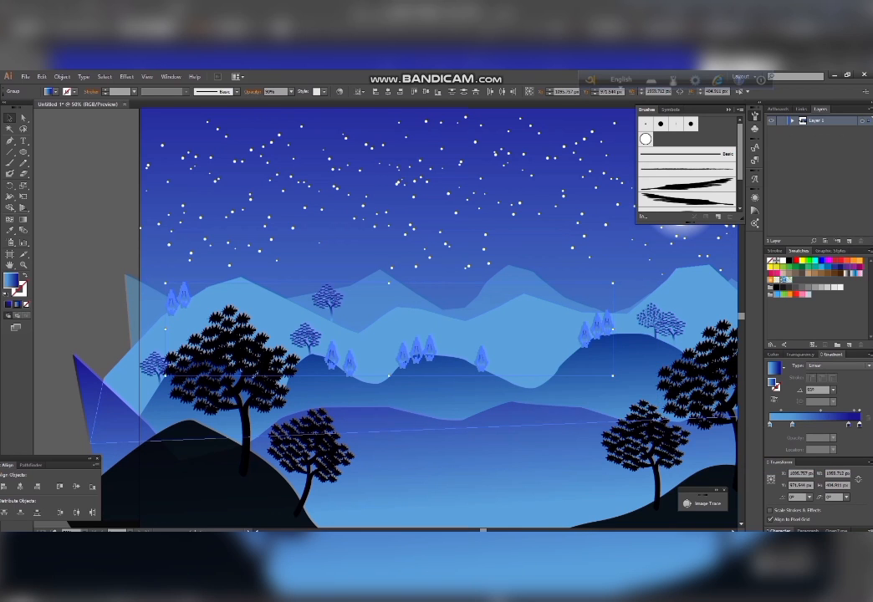
{"action": "right_click", "coordinate": [532, 329]}
{"action": "left_click", "coordinate": [692, 461]}
{"action": "key", "text": "ctrl+shift+a"}
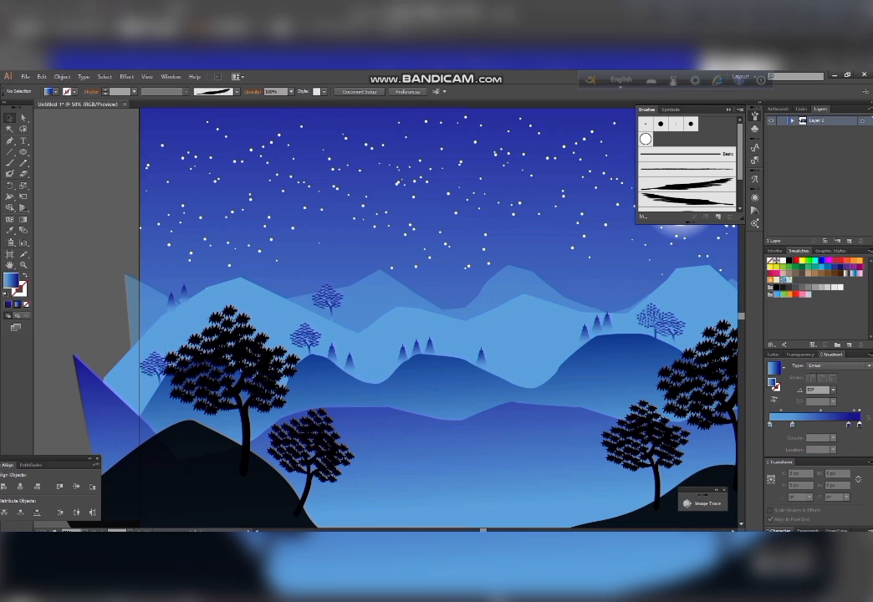
Step: Add seven more small conifer copies on the far middle ridges and in the central valley, and select them
{"action": "left_click_drag", "start_coordinate": [425, 347], "coordinate": [377, 311]}
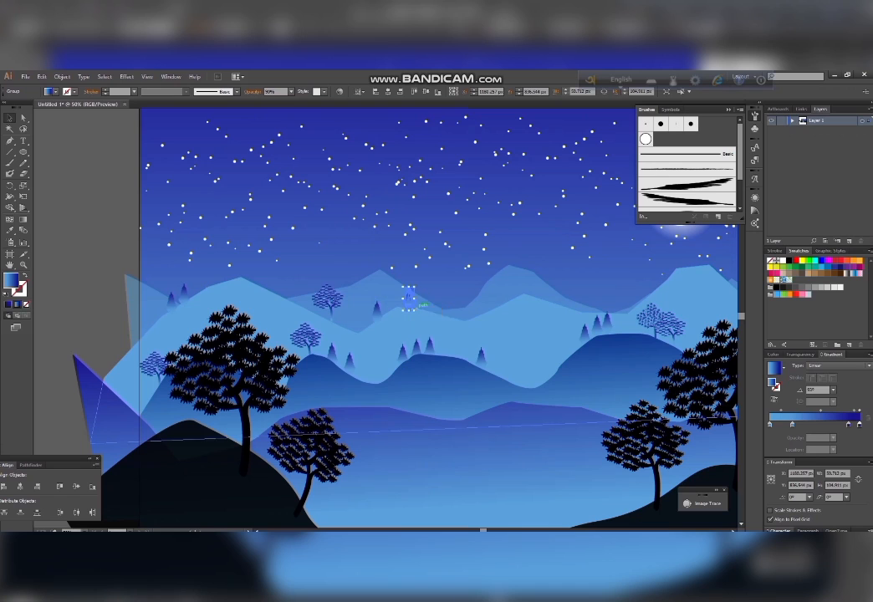
{"action": "left_click_drag", "start_coordinate": [398, 303], "coordinate": [520, 376]}
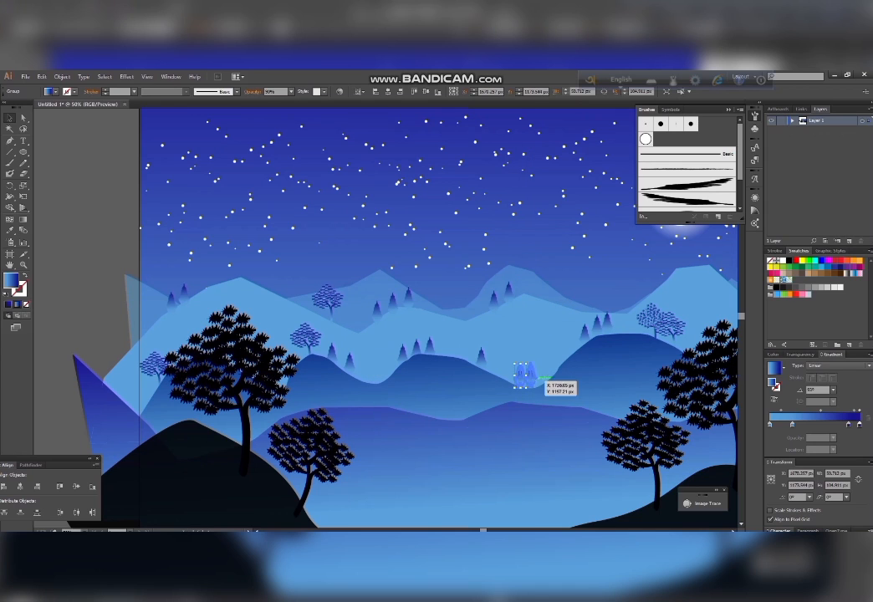
{"action": "left_click", "coordinate": [534, 381], "text": "shift"}
{"action": "left_click", "coordinate": [510, 293], "text": "shift"}
Step: Send the newly added conifers backward several levels behind their ridges and clear the selection
{"action": "right_click", "coordinate": [377, 312]}
{"action": "left_click", "coordinate": [545, 444]}
{"action": "right_click", "coordinate": [419, 341]}
{"action": "left_click", "coordinate": [589, 472]}
{"action": "right_click", "coordinate": [481, 333]}
{"action": "left_click", "coordinate": [653, 465]}
{"action": "right_click", "coordinate": [494, 334]}
{"action": "mouse_move", "coordinate": [527, 436]}
{"action": "left_click", "coordinate": [664, 464]}
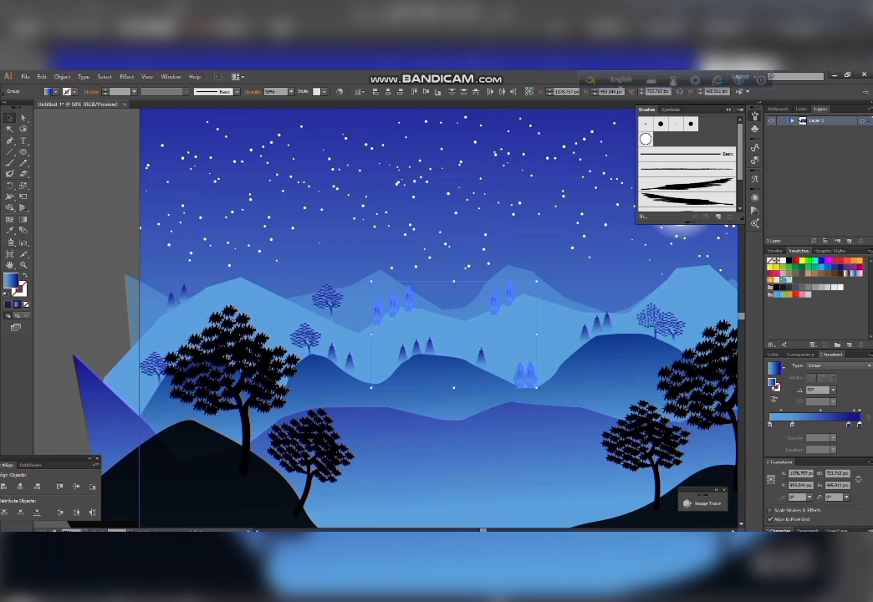
{"action": "left_click", "coordinate": [87, 201]}
Step: Copy a small conifer down to the foreground beside the left dark hill and fill it with black
{"action": "scroll", "coordinate": [409, 303], "scroll_direction": "down", "scroll_amount": 1}
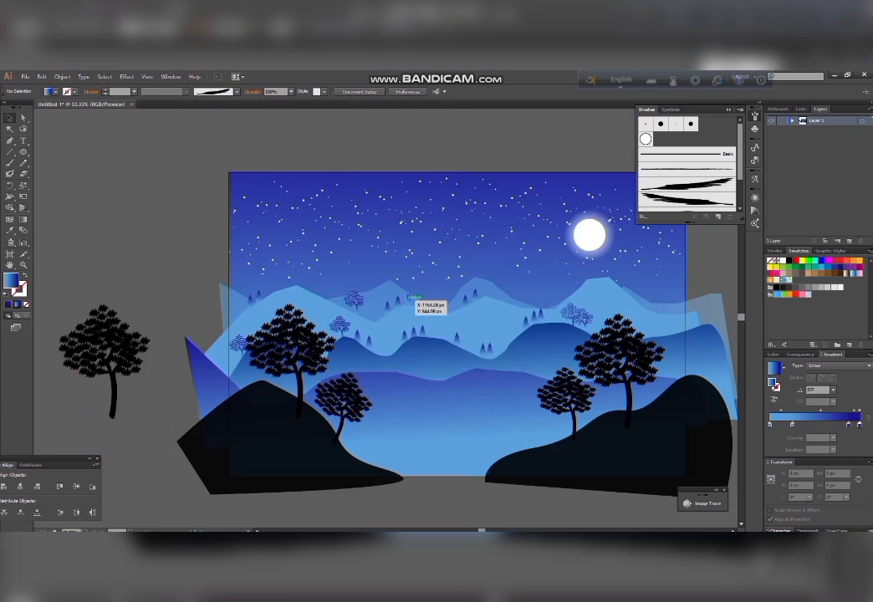
{"action": "left_click", "coordinate": [405, 338]}
{"action": "left_click_drag", "start_coordinate": [405, 338], "coordinate": [385, 445]}
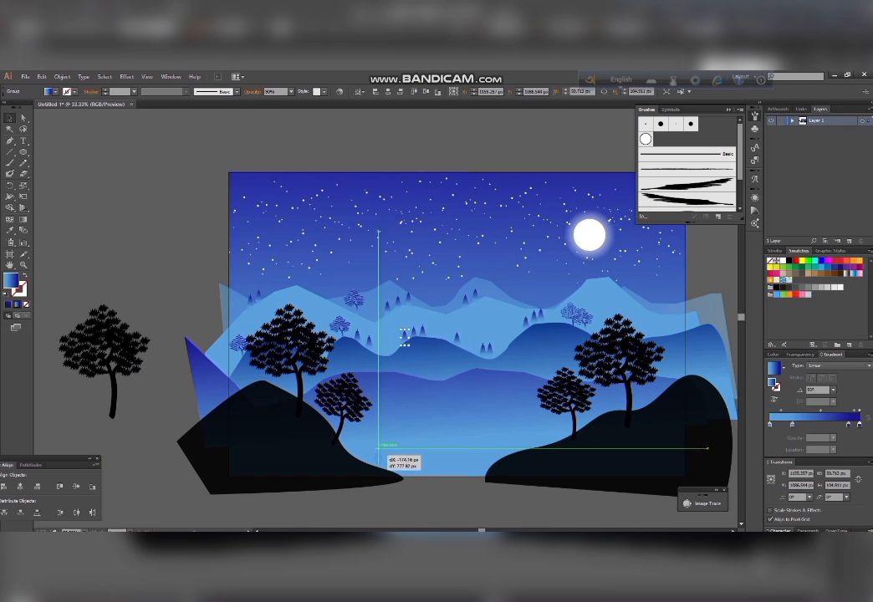
{"action": "left_click", "coordinate": [56, 92]}
{"action": "left_click", "coordinate": [25, 114]}
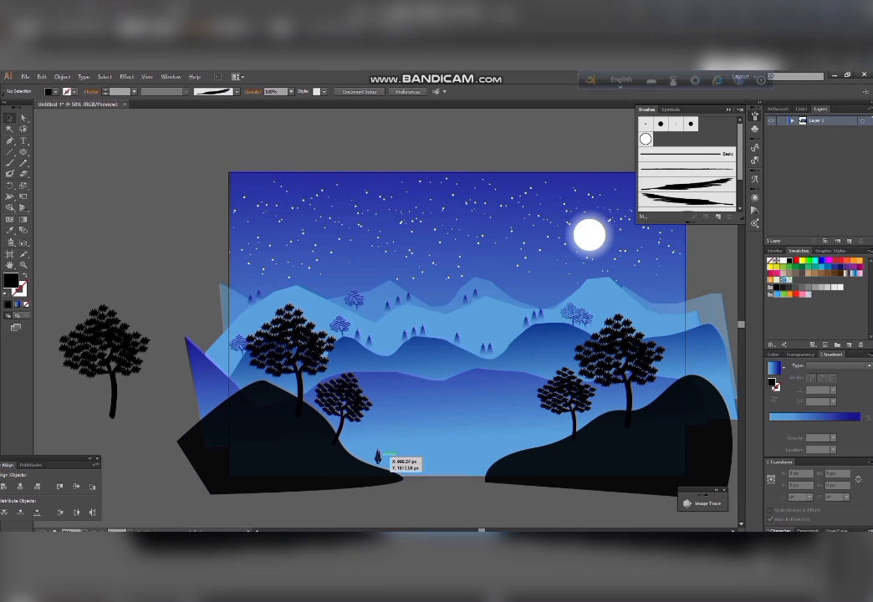
Step: Enlarge the black conifer to about 123 × 254 px and place it on the left dark hill's lower slope
{"action": "scroll", "coordinate": [378, 456], "scroll_direction": "up", "scroll_amount": 1}
{"action": "key", "text": "ctrl+a"}
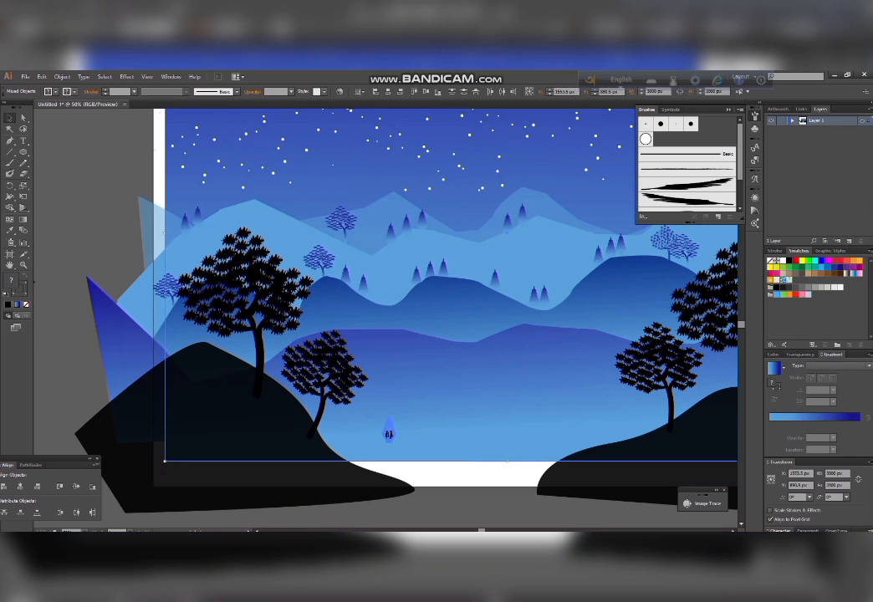
{"action": "left_click", "coordinate": [117, 276]}
{"action": "left_click", "coordinate": [378, 458]}
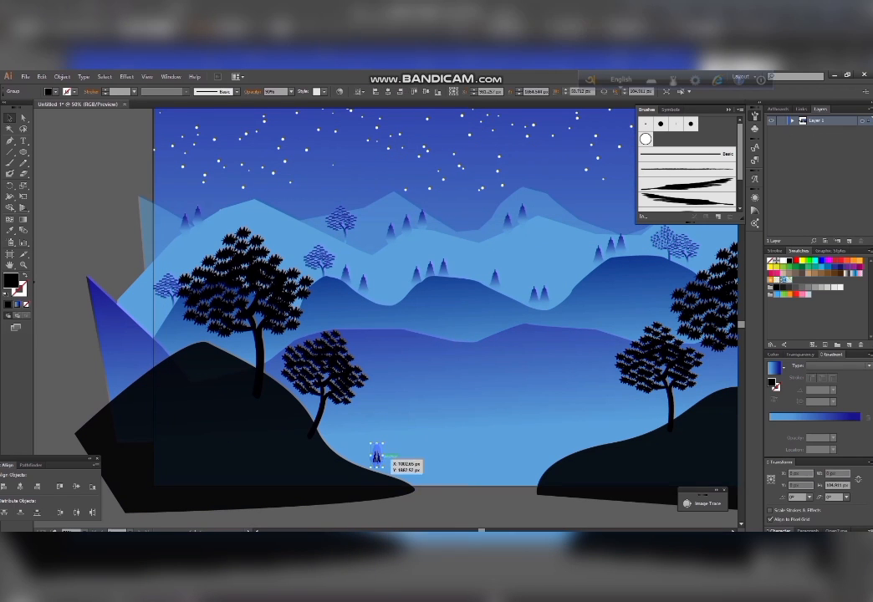
{"action": "left_click_drag", "start_coordinate": [382, 443], "coordinate": [353, 453]}
{"action": "left_click", "coordinate": [119, 259]}
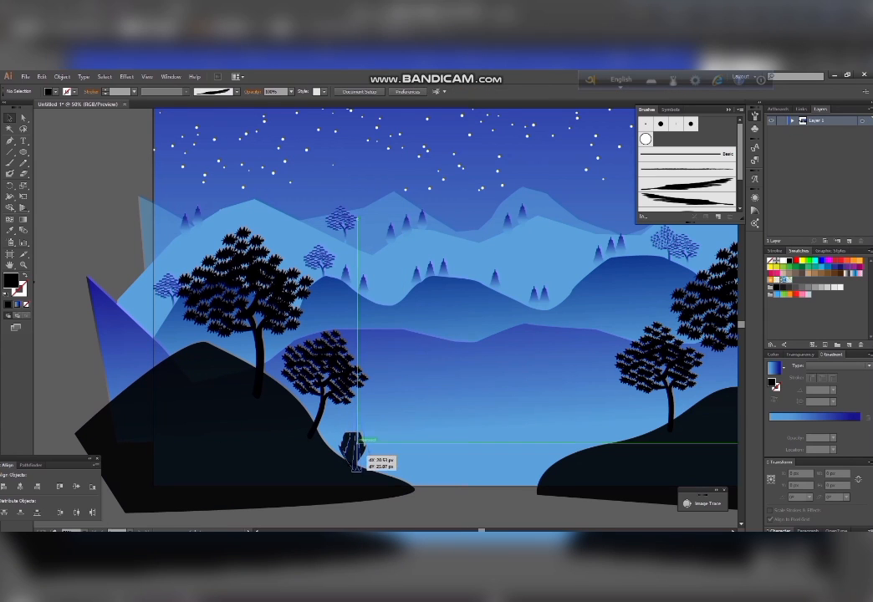
Step: Bring the black conifer forward one level, and then all the way to the front
{"action": "right_click", "coordinate": [355, 452]}
{"action": "mouse_move", "coordinate": [390, 427]}
{"action": "left_click", "coordinate": [544, 442]}
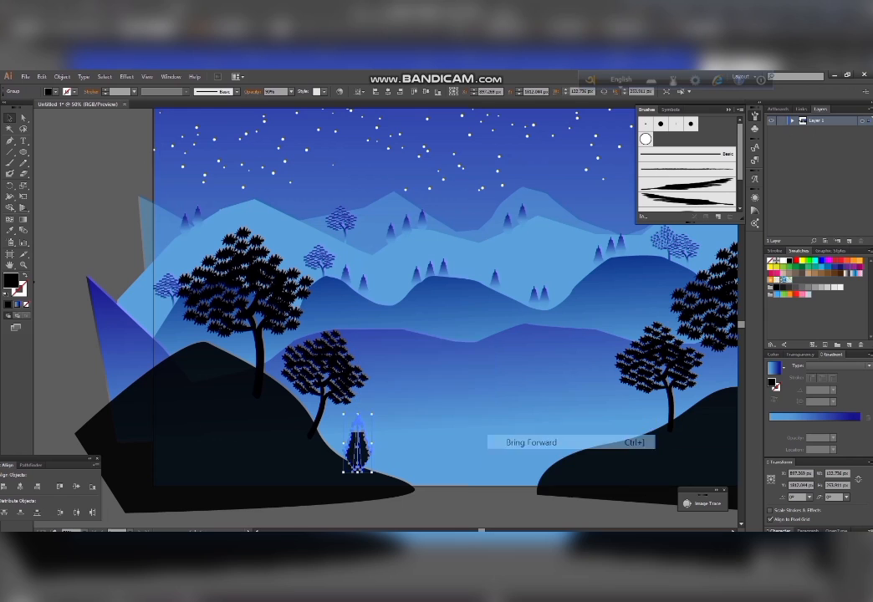
{"action": "right_click", "coordinate": [360, 442]}
{"action": "mouse_move", "coordinate": [422, 415]}
{"action": "left_click", "coordinate": [535, 416]}
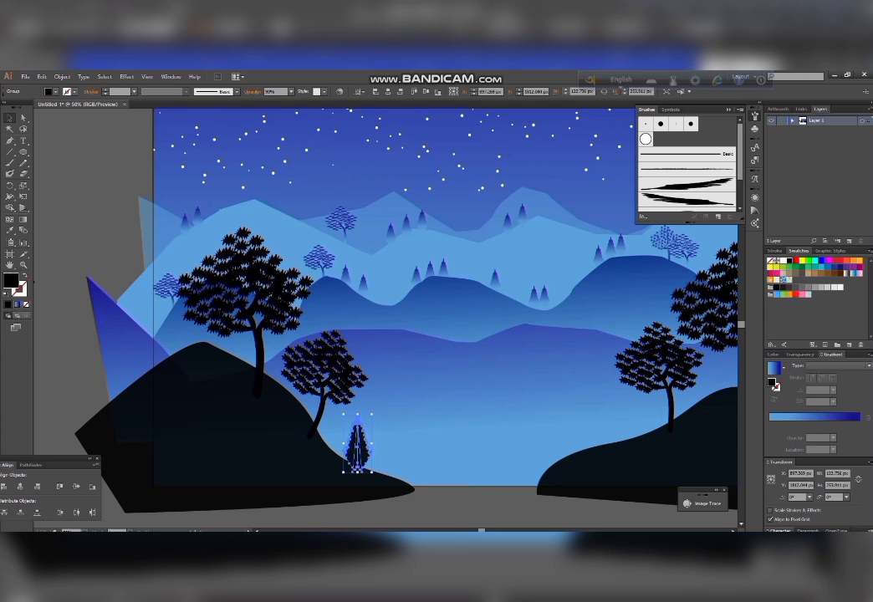
Step: Place two copies of the large conifer on the right dark hill's slope and clear the selection
{"action": "left_click_drag", "start_coordinate": [359, 452], "coordinate": [581, 424]}
{"action": "left_click", "coordinate": [376, 452], "text": "shift"}
{"action": "left_click", "coordinate": [368, 513]}
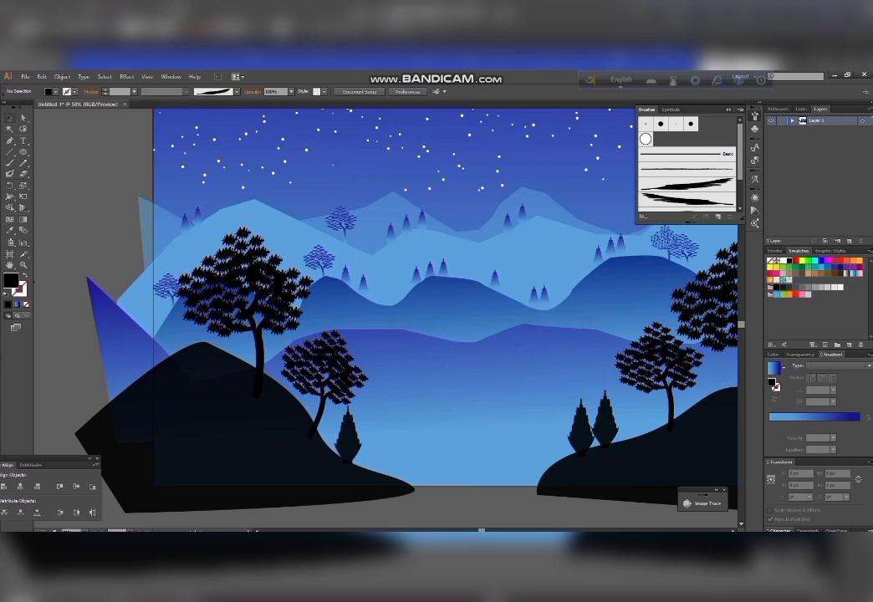
Step: Draw a low closed shape about 566 × 43 px between the two dark hills' bases and fill it with white
{"action": "left_click", "coordinate": [410, 486]}
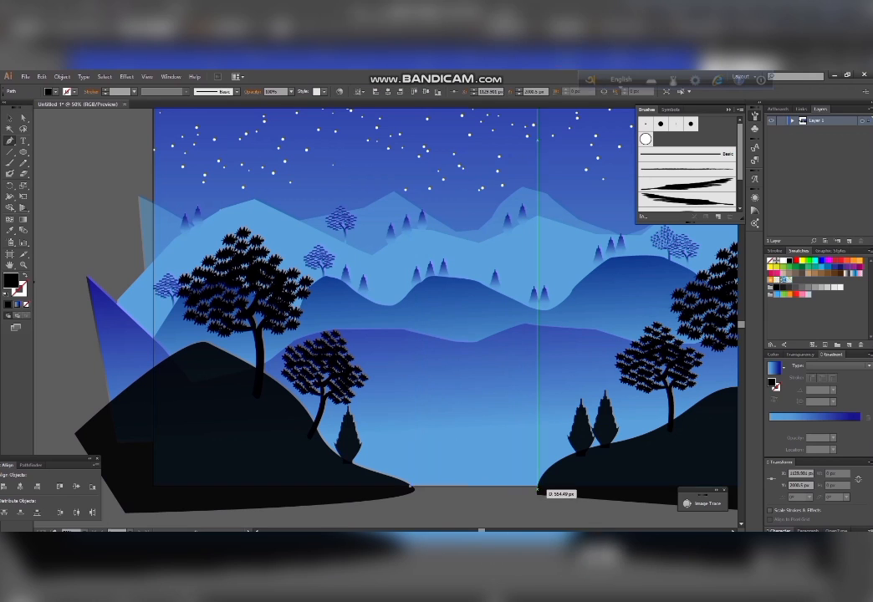
{"action": "left_click", "coordinate": [540, 486]}
{"action": "left_click_drag", "start_coordinate": [536, 478], "coordinate": [410, 482]}
{"action": "key", "text": "ctrl+z"}
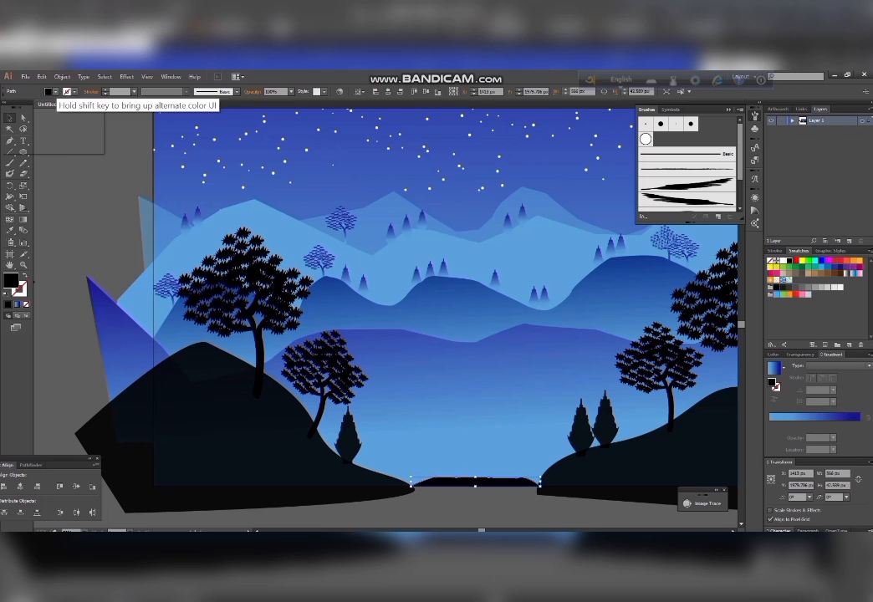
{"action": "left_click", "coordinate": [47, 91]}
{"action": "left_click", "coordinate": [8, 107]}
{"action": "left_click", "coordinate": [18, 107]}
{"action": "left_click", "coordinate": [92, 180]}
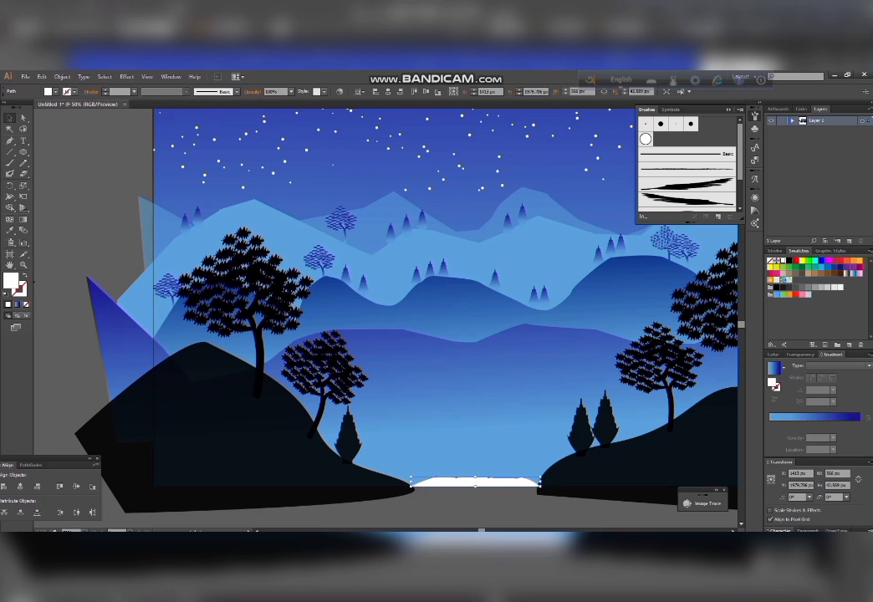
{"action": "left_click", "coordinate": [92, 179]}
Step: Set the white shape's opacity to 80% and clear the selection
{"action": "left_click", "coordinate": [475, 482]}
{"action": "left_click", "coordinate": [291, 92]}
{"action": "left_click", "coordinate": [281, 138]}
{"action": "left_click", "coordinate": [291, 91]}
{"action": "left_click", "coordinate": [300, 161]}
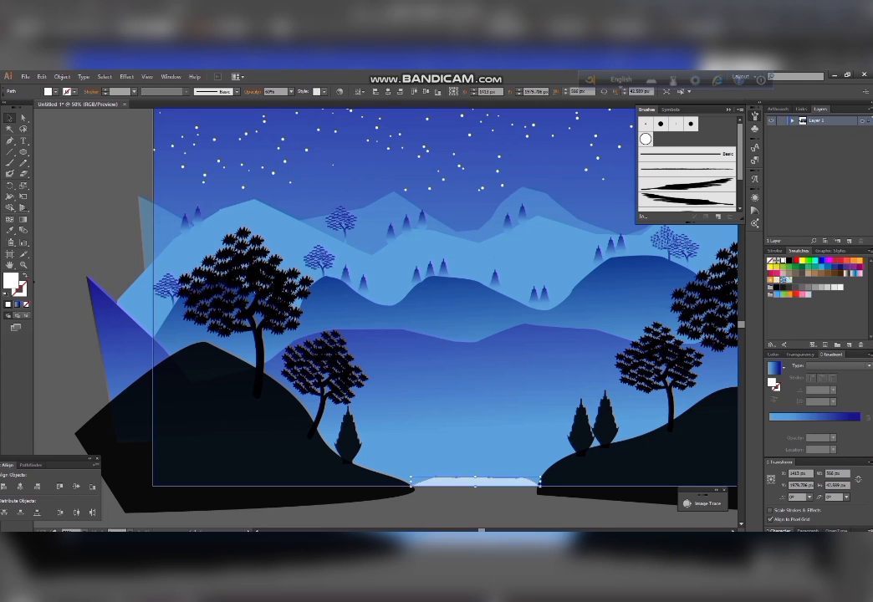
{"action": "left_click", "coordinate": [291, 91]}
{"action": "left_click", "coordinate": [300, 181]}
{"action": "key", "text": "ctrl+shift+a"}
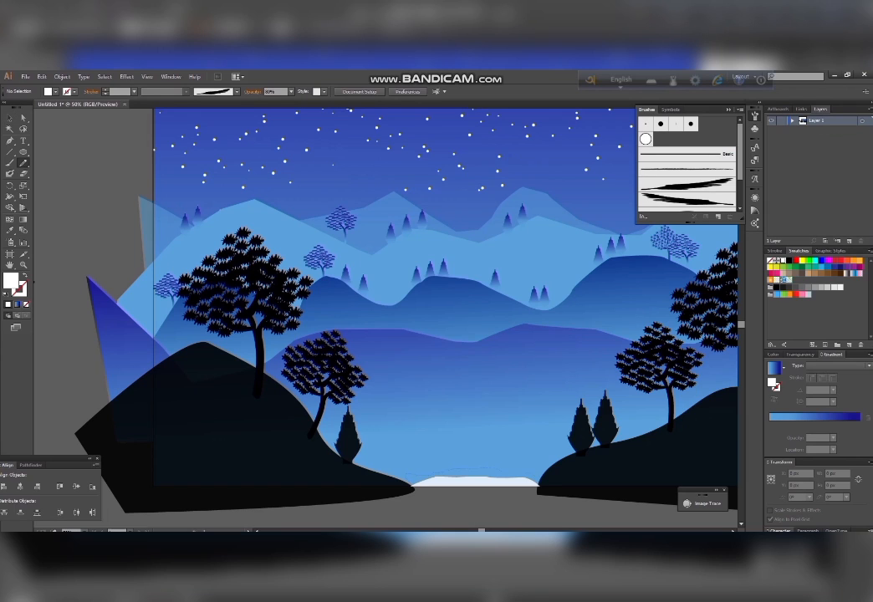
Step: Draw a larger irregular shape about 616 × 96 px over the white one between the hills with the Pencil tool and fill it white
{"action": "left_click", "coordinate": [539, 483]}
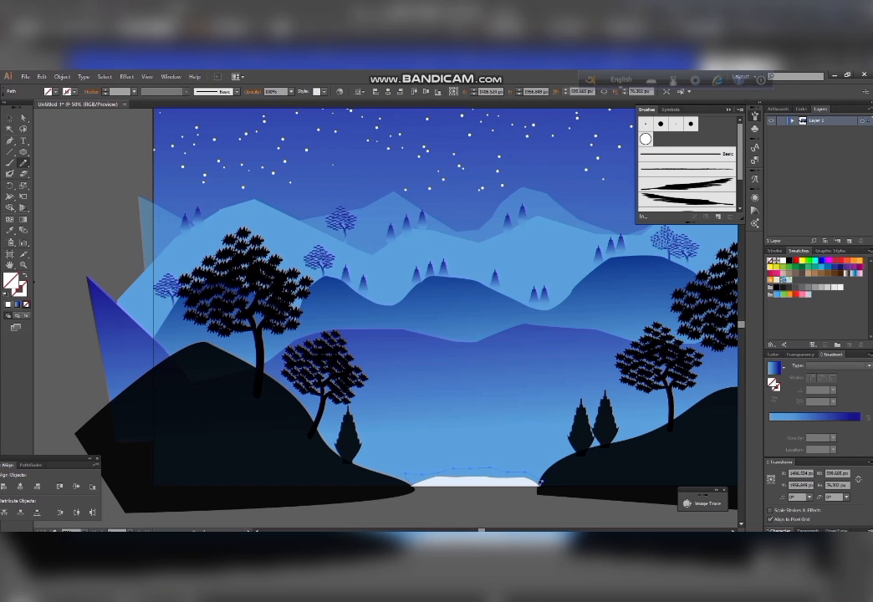
{"action": "left_click_drag", "start_coordinate": [541, 482], "coordinate": [406, 476]}
{"action": "left_click", "coordinate": [55, 92]}
{"action": "left_click", "coordinate": [19, 107]}
{"action": "left_click", "coordinate": [56, 92]}
{"action": "left_click", "coordinate": [9, 118]}
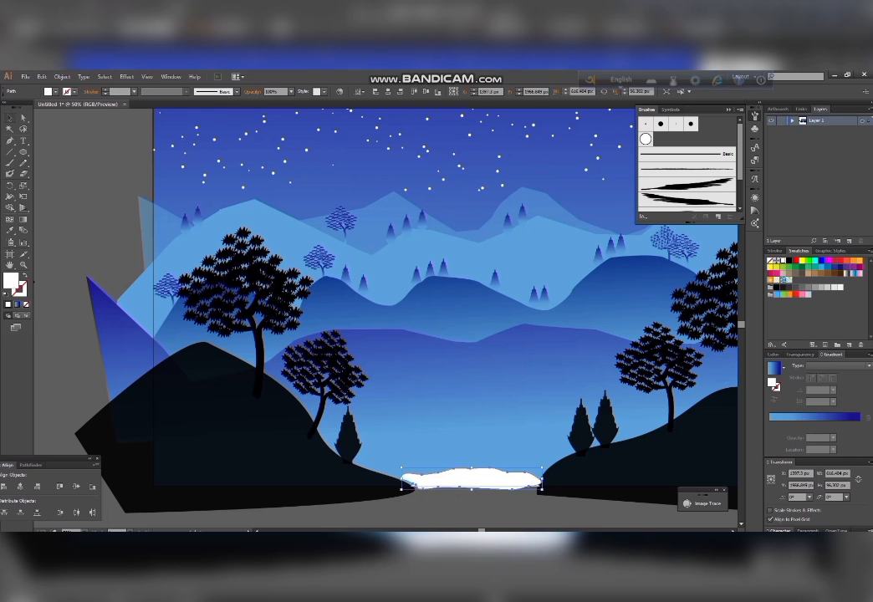
Step: Delete the spare black tree outside the artboard
{"action": "scroll", "coordinate": [214, 289], "scroll_direction": "down", "scroll_amount": 2}
{"action": "left_click", "coordinate": [293, 439]}
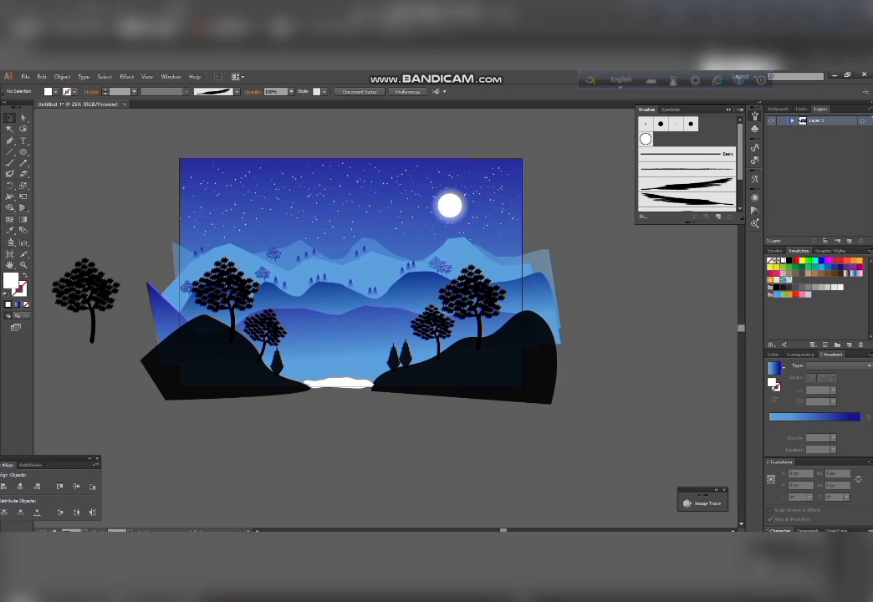
{"action": "left_click", "coordinate": [90, 268]}
{"action": "key", "text": "Delete"}
Step: Draw a 3000 × 2000 px rectangle with no fill or stroke, covering the whole artboard
{"action": "scroll", "coordinate": [229, 337], "scroll_direction": "up", "scroll_amount": 1}
{"action": "scroll", "coordinate": [229, 337], "scroll_direction": "down", "scroll_amount": 1}
{"action": "left_click_drag", "start_coordinate": [575, 477], "coordinate": [143, 171]}
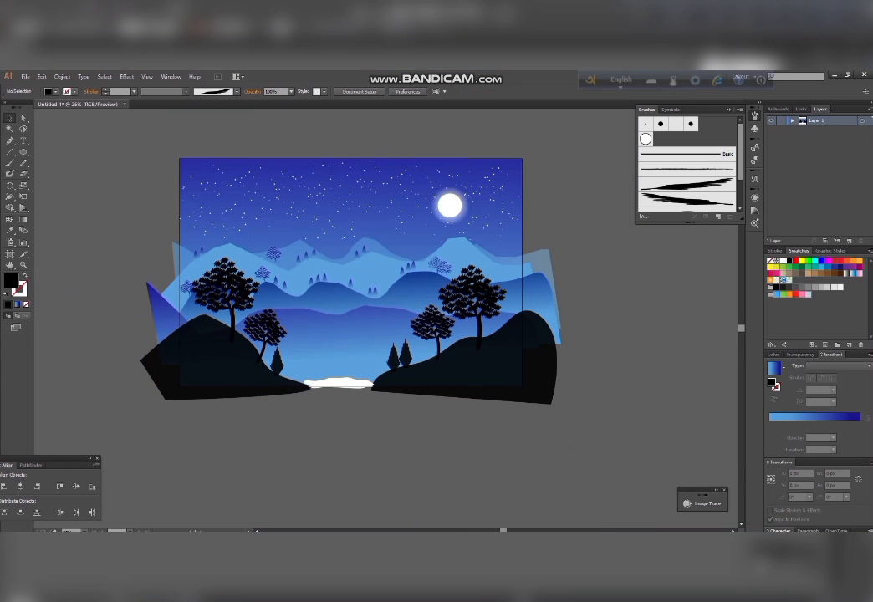
{"action": "left_click_drag", "start_coordinate": [24, 151], "coordinate": [59, 149]}
{"action": "left_click_drag", "start_coordinate": [180, 159], "coordinate": [523, 386]}
{"action": "left_click", "coordinate": [26, 304]}
{"action": "key", "text": "v"}
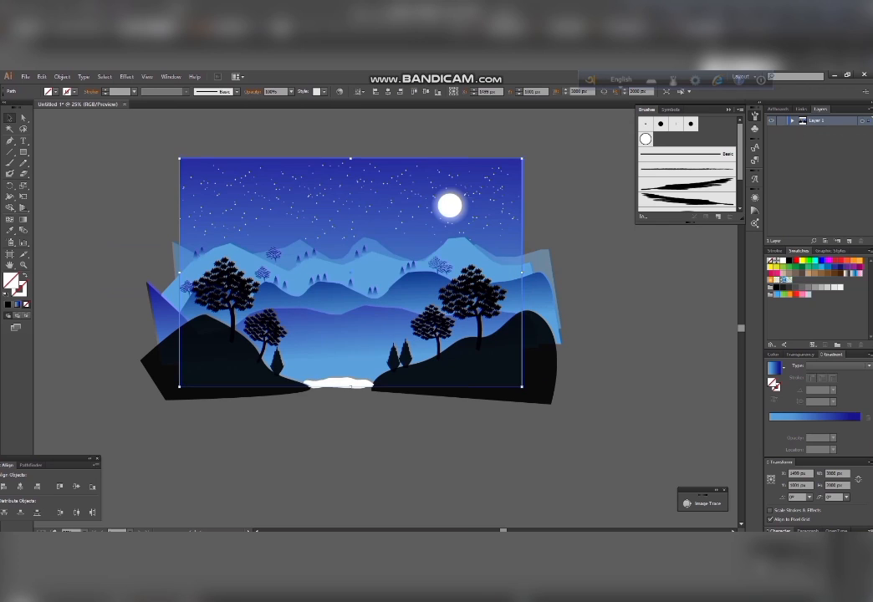
Step: Select all the artwork, make a clipping mask from the artboard-sized rectangle, and clear the selection
{"action": "key", "text": "ctrl+a"}
{"action": "right_click", "coordinate": [390, 286]}
{"action": "left_click", "coordinate": [419, 359]}
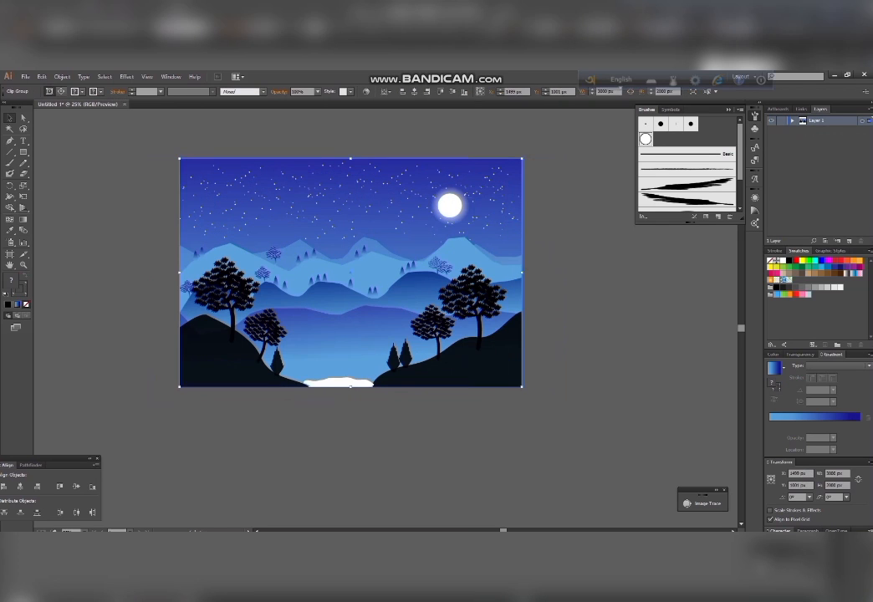
{"action": "left_click", "coordinate": [569, 336]}
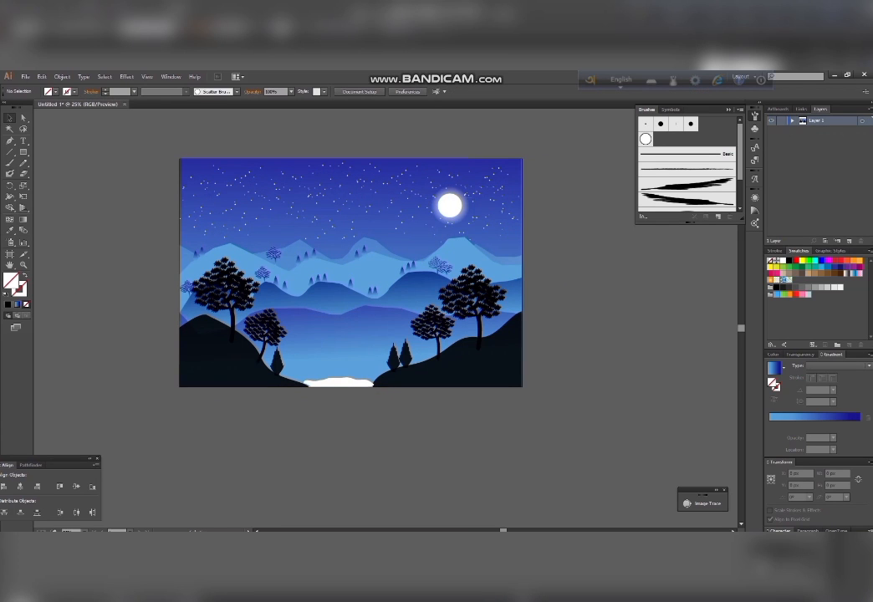
{"action": "key", "text": "ctrl+0"}
{"action": "scroll", "coordinate": [465, 333], "scroll_direction": "down", "scroll_amount": 1}
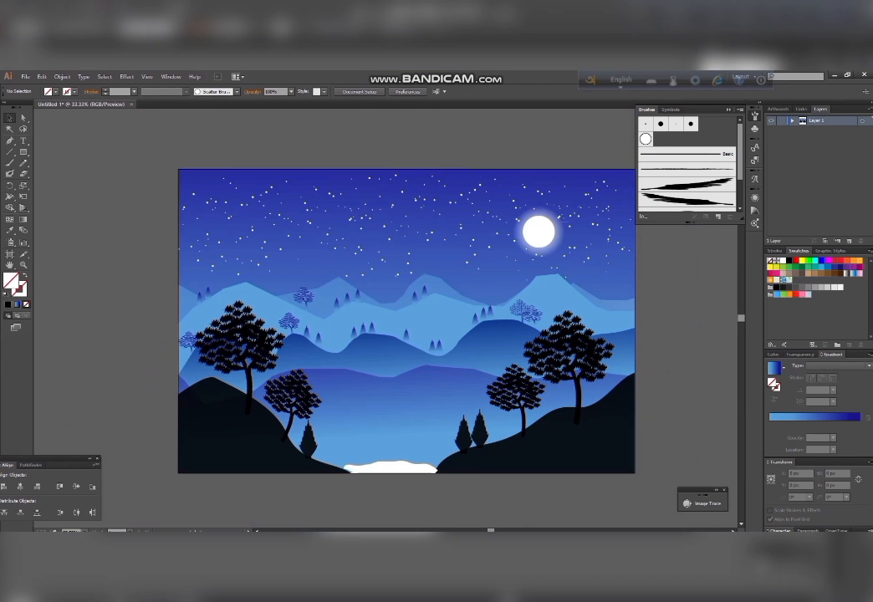
{"action": "scroll", "coordinate": [406, 321], "scroll_direction": "right", "scroll_amount": 2}
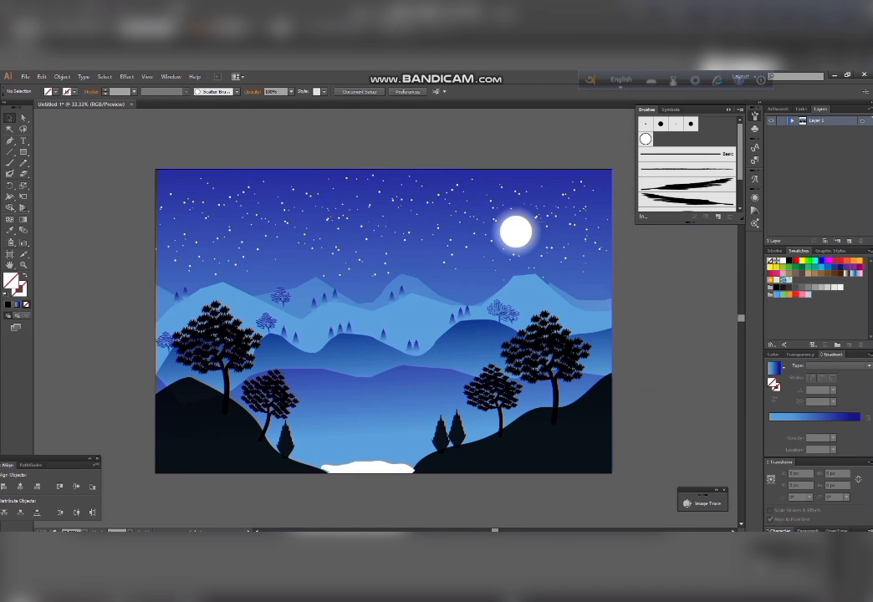